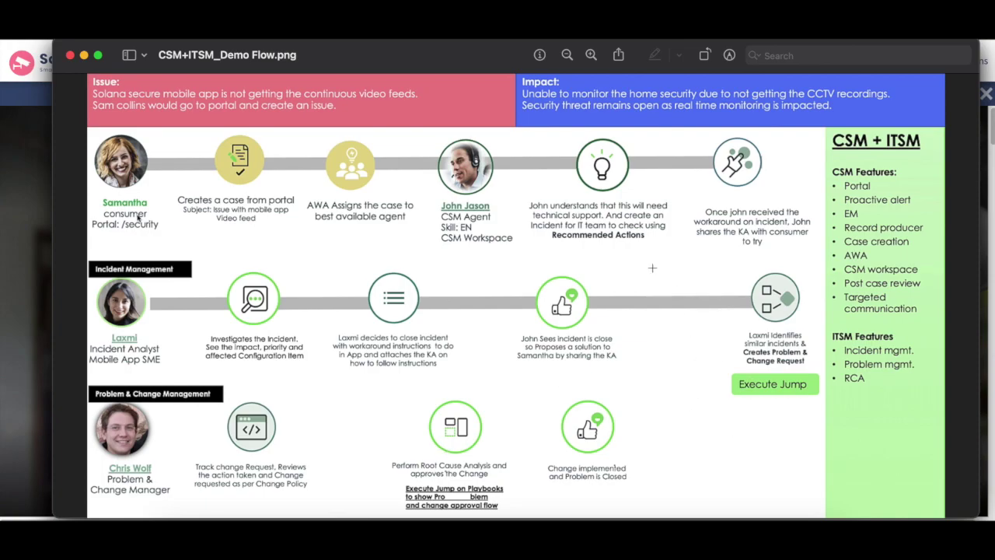
- Switch to the Solana Secure portal and open the support form for raising a product issue
{"action": "left_click", "coordinate": [510, 37]}
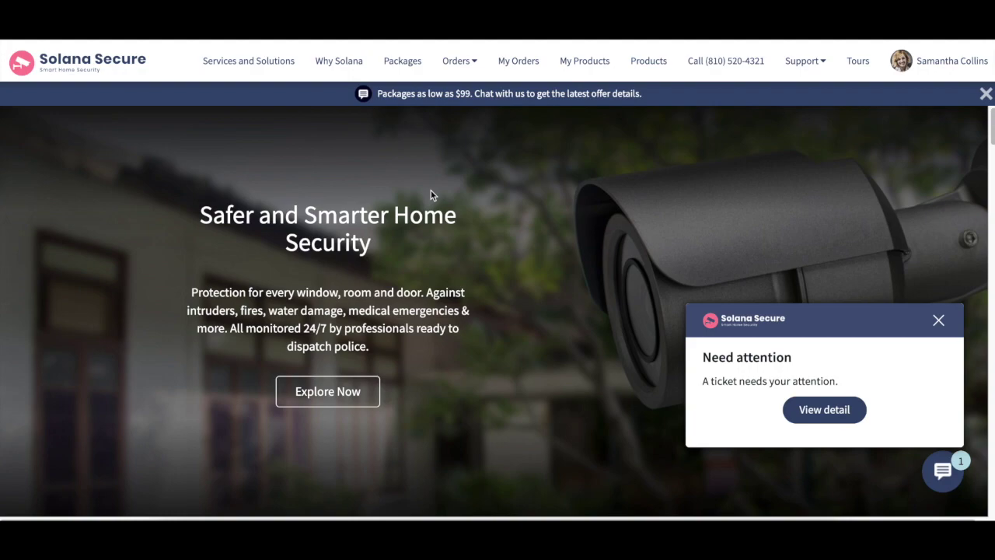
{"action": "left_click", "coordinate": [804, 61]}
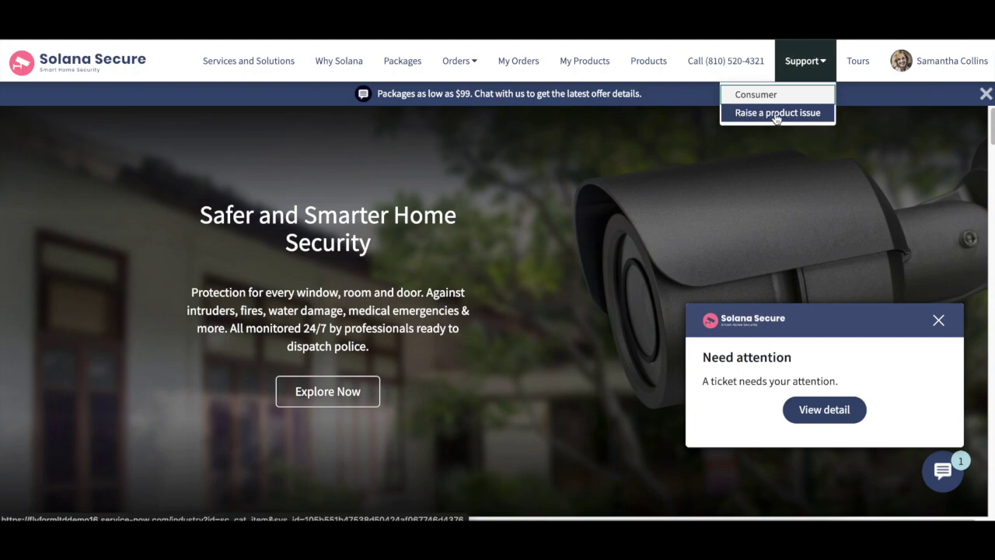
{"action": "left_click", "coordinate": [776, 114]}
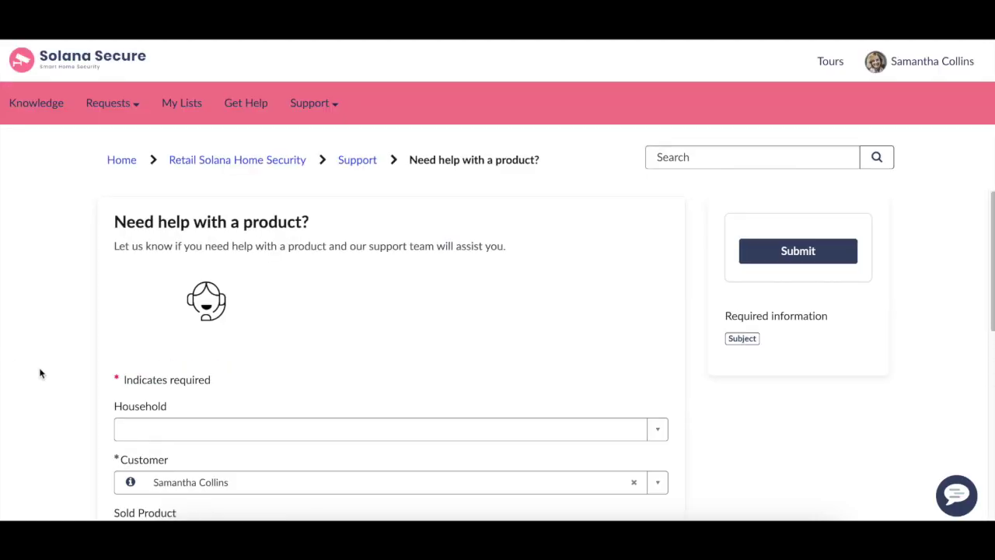
- Set the form's product to Solana Corporation Digital Video Recorder
{"action": "scroll", "coordinate": [393, 300], "scroll_direction": "down", "scroll_amount": 3}
{"action": "scroll", "coordinate": [393, 302], "scroll_direction": "down", "scroll_amount": 1}
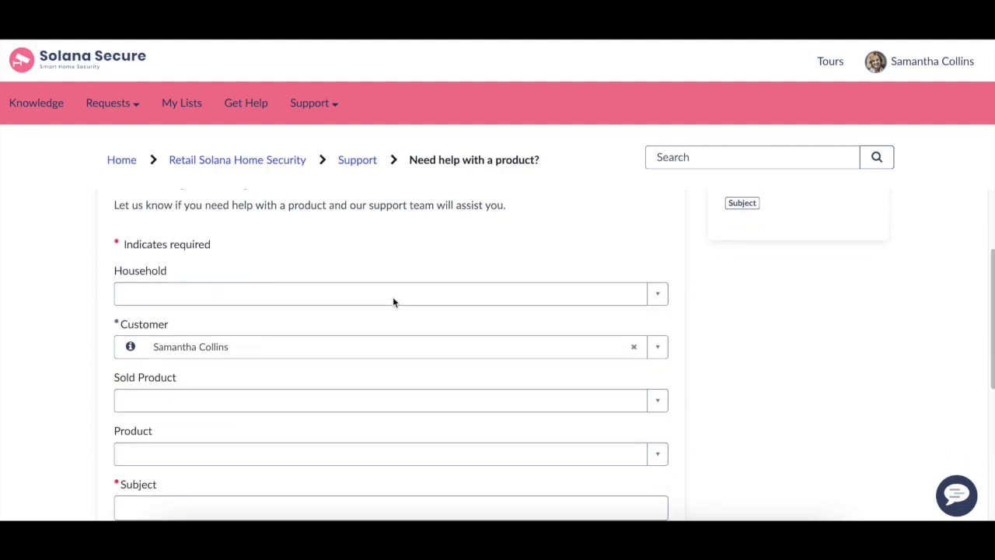
{"action": "scroll", "coordinate": [256, 323], "scroll_direction": "down", "scroll_amount": 2}
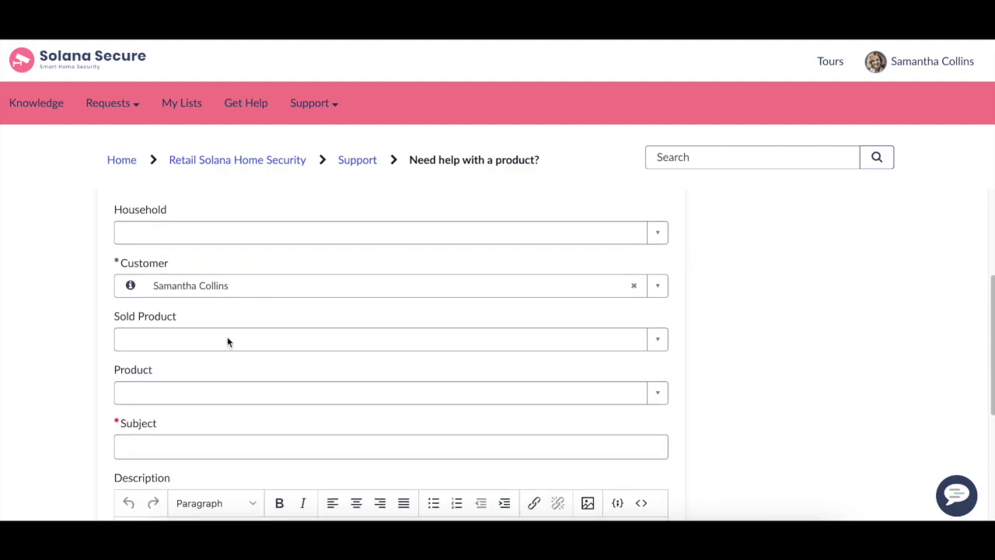
{"action": "scroll", "coordinate": [225, 350], "scroll_direction": "down", "scroll_amount": 3}
{"action": "left_click", "coordinate": [231, 282]}
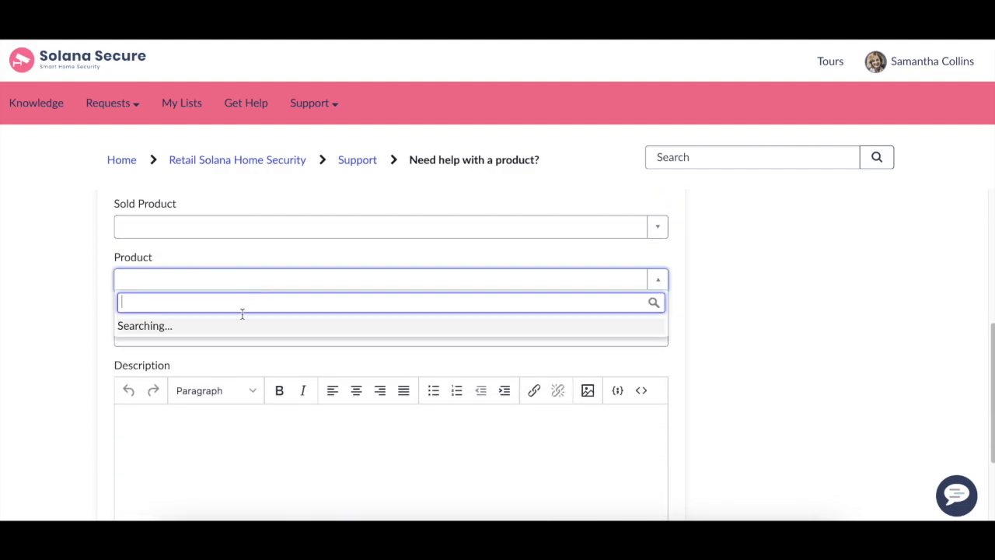
{"action": "left_click", "coordinate": [222, 330]}
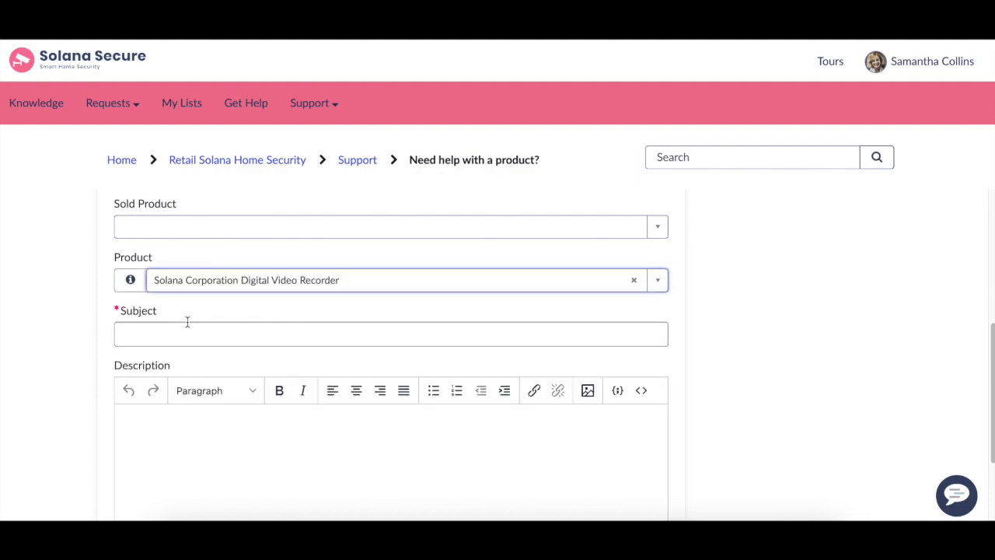
- Enter "Issue with Mobile App Video Feed" as the subject of the product issue
{"action": "scroll", "coordinate": [187, 321], "scroll_direction": "down", "scroll_amount": 1}
{"action": "left_click", "coordinate": [187, 321]}
{"action": "type", "text": "Issue with Mobile App Video Feed"}
{"action": "scroll", "coordinate": [155, 377], "scroll_direction": "down", "scroll_amount": 1}
{"action": "left_click", "coordinate": [248, 381]}
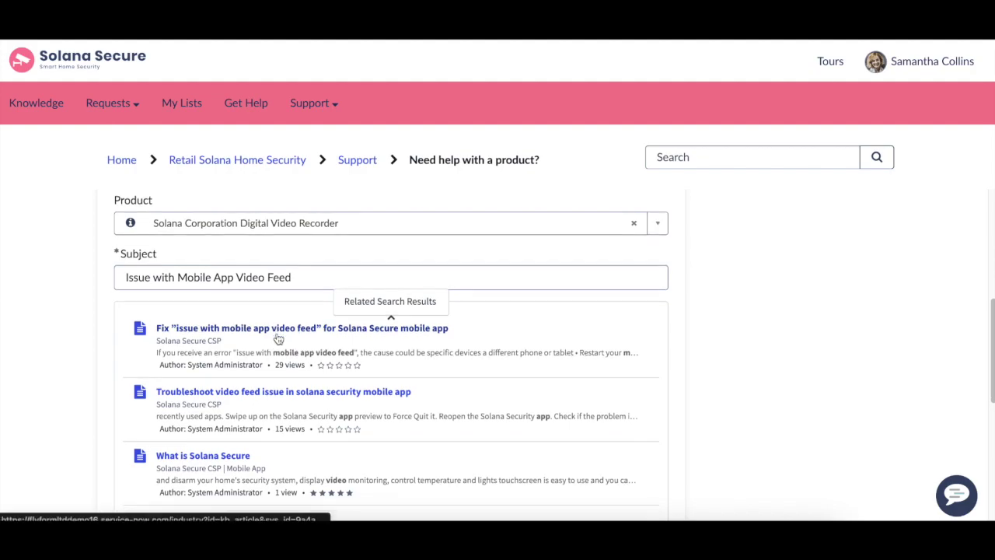
- Look through the related knowledge articles suggested for the subject
{"action": "scroll", "coordinate": [281, 392], "scroll_direction": "down", "scroll_amount": 1}
{"action": "scroll", "coordinate": [264, 370], "scroll_direction": "down", "scroll_amount": 1}
{"action": "scroll", "coordinate": [264, 370], "scroll_direction": "up", "scroll_amount": 2}
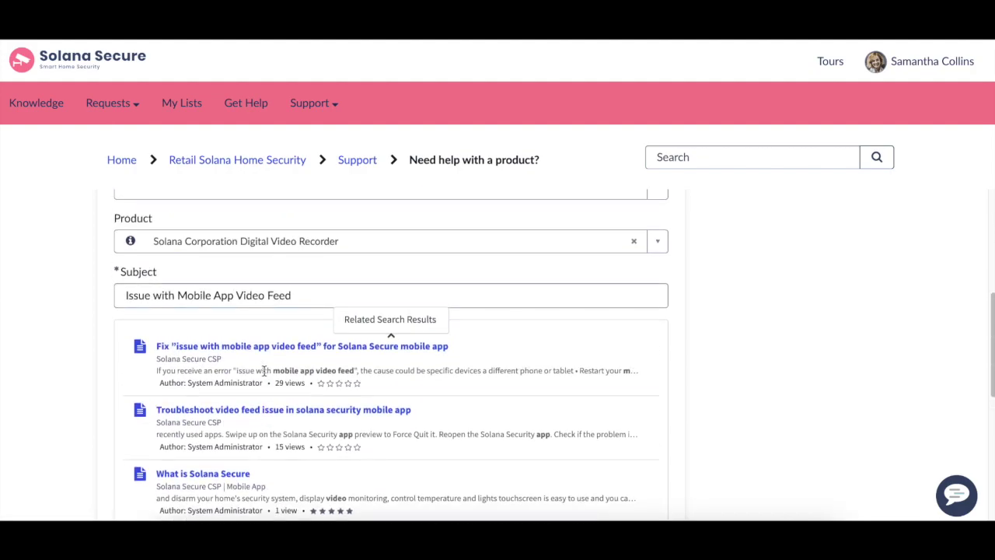
{"action": "scroll", "coordinate": [264, 370], "scroll_direction": "down", "scroll_amount": 2}
{"action": "scroll", "coordinate": [263, 369], "scroll_direction": "up", "scroll_amount": 2}
{"action": "scroll", "coordinate": [263, 370], "scroll_direction": "down", "scroll_amount": 1}
{"action": "scroll", "coordinate": [263, 370], "scroll_direction": "up", "scroll_amount": 1}
{"action": "scroll", "coordinate": [263, 370], "scroll_direction": "up", "scroll_amount": 1}
{"action": "scroll", "coordinate": [263, 370], "scroll_direction": "down", "scroll_amount": 1}
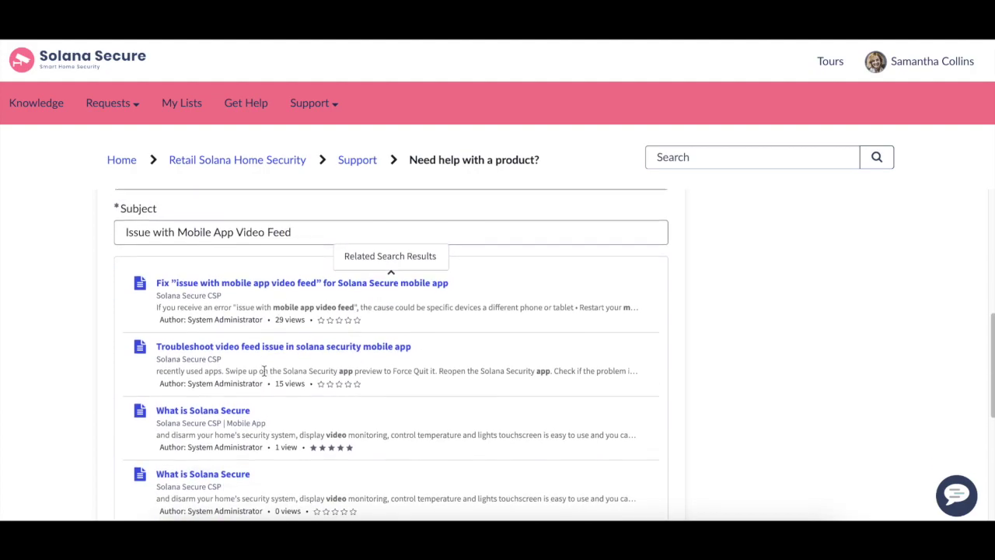
{"action": "scroll", "coordinate": [267, 296], "scroll_direction": "up", "scroll_amount": 1}
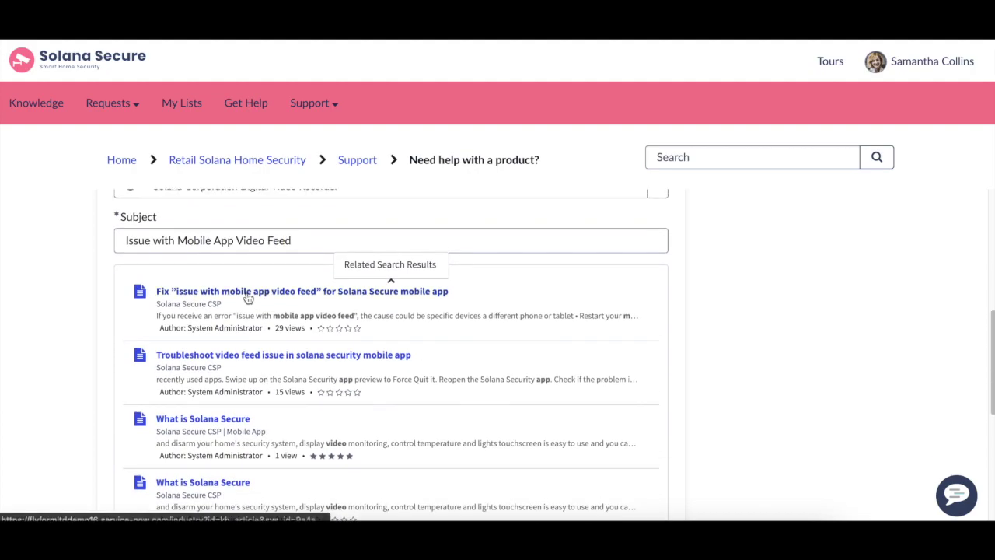
- Open the suggested article on fixing "issue with mobile app video feed" and read its troubleshooting steps
{"action": "left_click", "coordinate": [247, 298]}
{"action": "scroll", "coordinate": [340, 413], "scroll_direction": "down", "scroll_amount": 4}
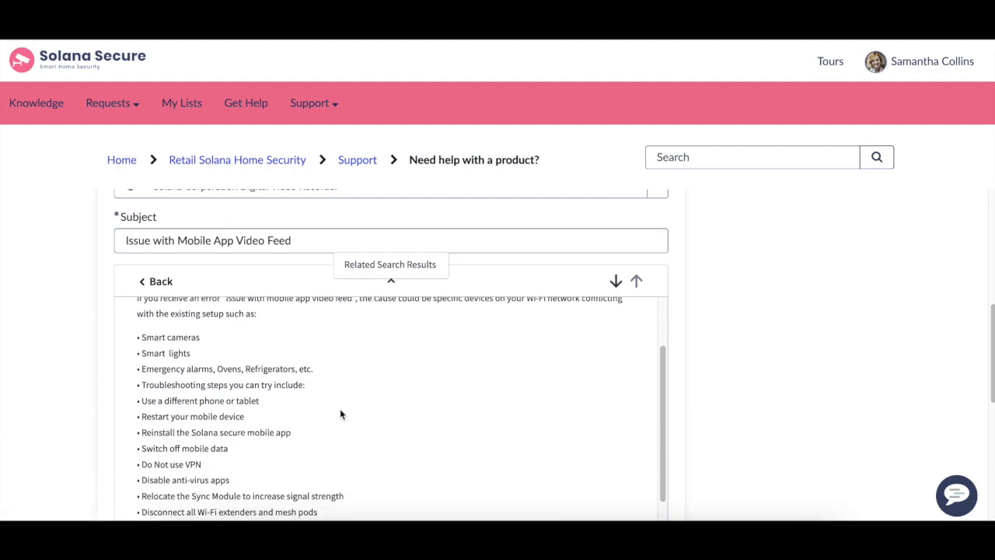
{"action": "scroll", "coordinate": [339, 413], "scroll_direction": "down", "scroll_amount": 5}
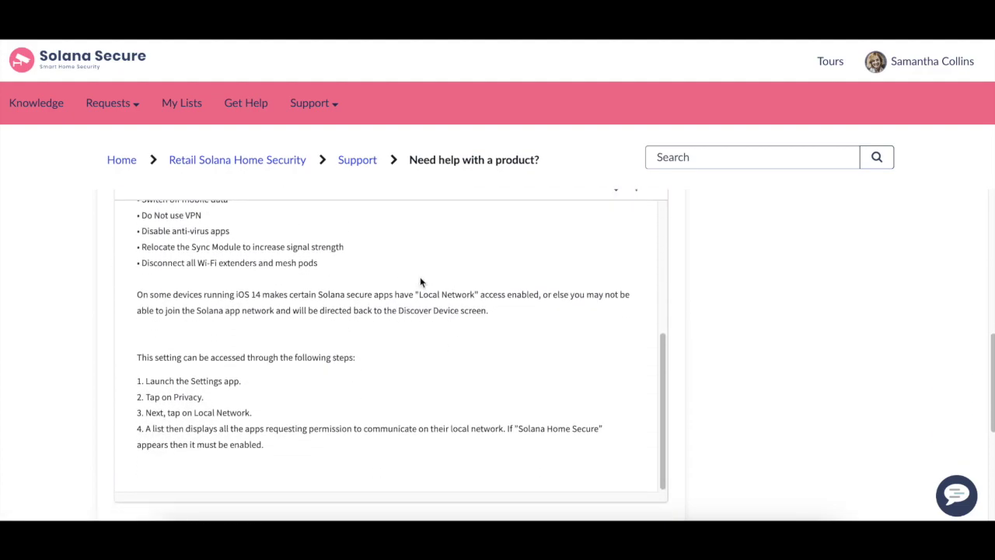
- Fill in the description with "Checked existing article, not helped. Please resolve"
{"action": "scroll", "coordinate": [420, 282], "scroll_direction": "down", "scroll_amount": 3}
{"action": "scroll", "coordinate": [420, 282], "scroll_direction": "down", "scroll_amount": 3}
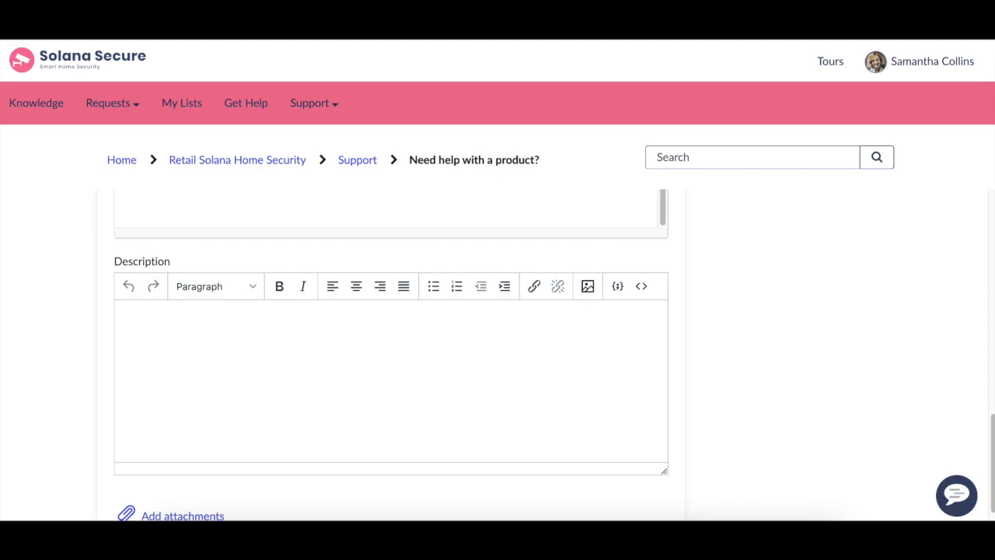
{"action": "left_click", "coordinate": [215, 349]}
{"action": "key", "text": "ctrl+v"}
{"action": "left_click", "coordinate": [490, 320]}
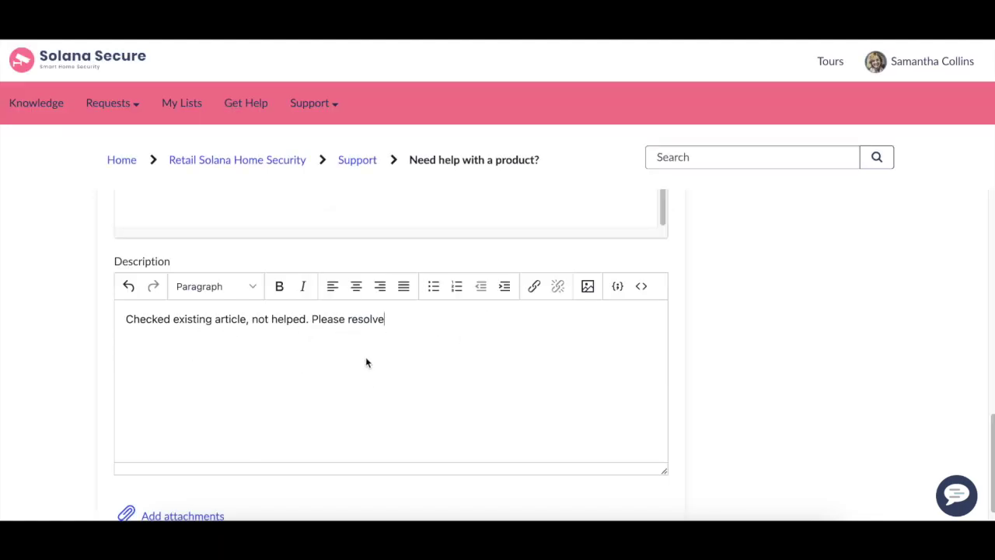
- Submit the completed product issue form
{"action": "scroll", "coordinate": [366, 363], "scroll_direction": "down", "scroll_amount": 1}
{"action": "scroll", "coordinate": [613, 390], "scroll_direction": "up", "scroll_amount": 5}
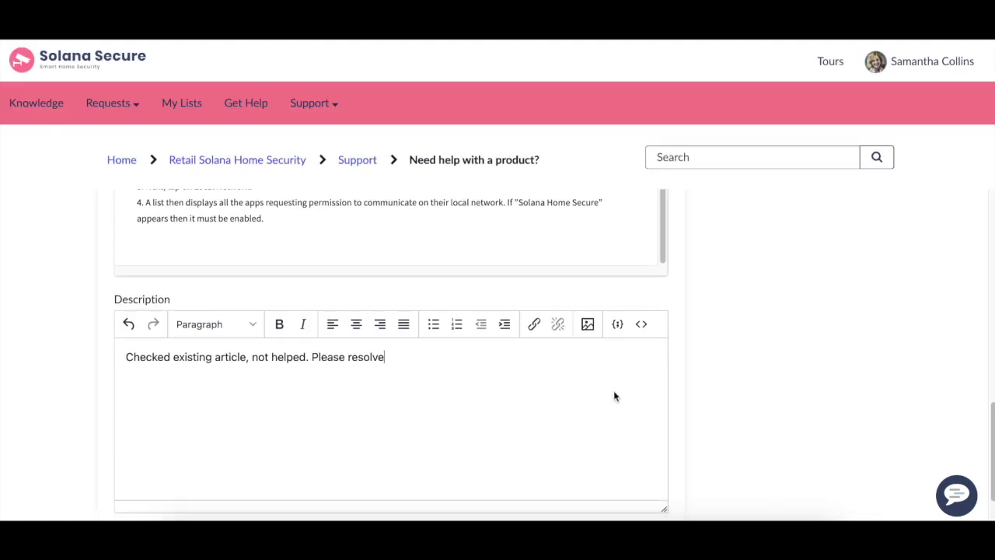
{"action": "scroll", "coordinate": [613, 397], "scroll_direction": "up", "scroll_amount": 15}
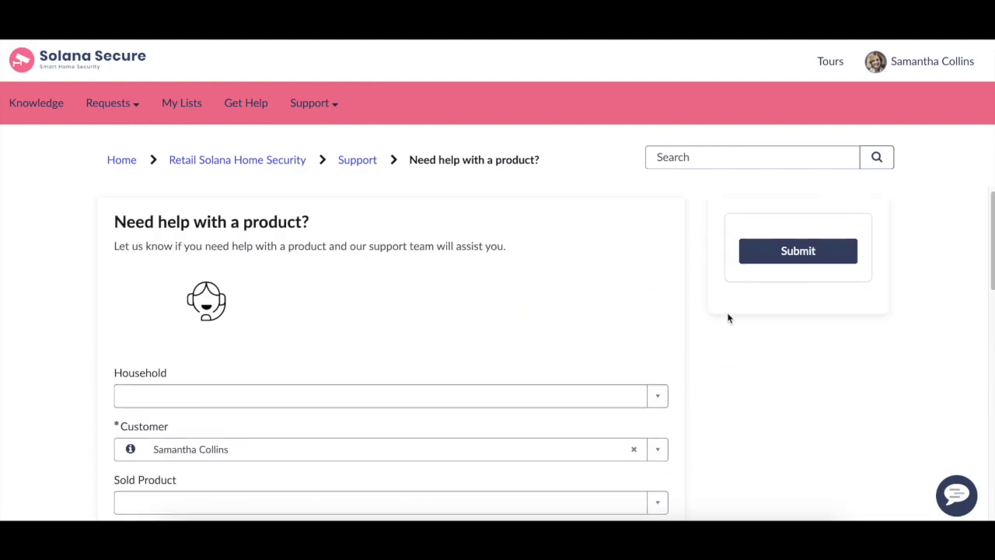
{"action": "left_click", "coordinate": [791, 253]}
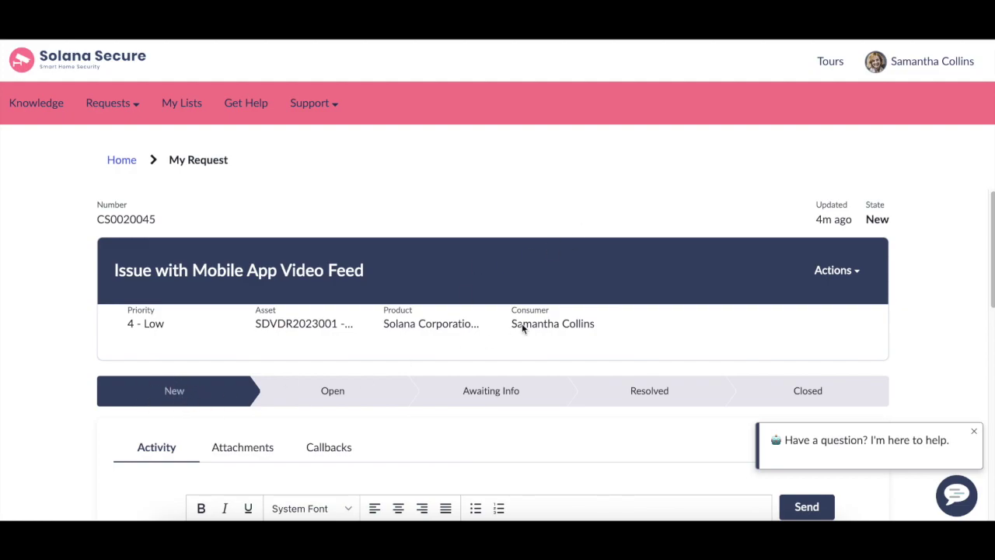
- Review the submitted request's details and activity history
{"action": "scroll", "coordinate": [523, 329], "scroll_direction": "down", "scroll_amount": 3}
{"action": "scroll", "coordinate": [522, 329], "scroll_direction": "down", "scroll_amount": 3}
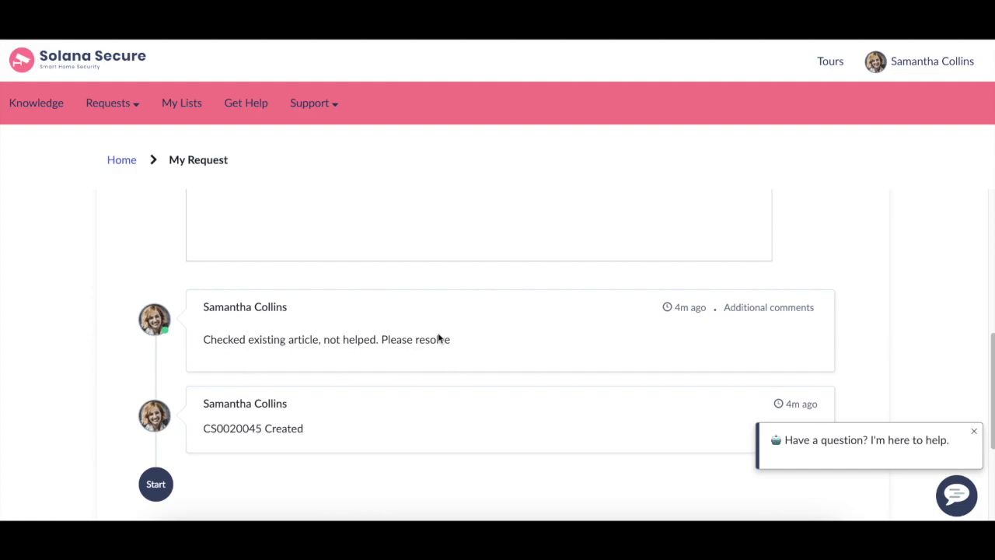
{"action": "scroll", "coordinate": [497, 370], "scroll_direction": "down", "scroll_amount": 1}
{"action": "scroll", "coordinate": [497, 371], "scroll_direction": "up", "scroll_amount": 2}
{"action": "scroll", "coordinate": [497, 371], "scroll_direction": "up", "scroll_amount": 4}
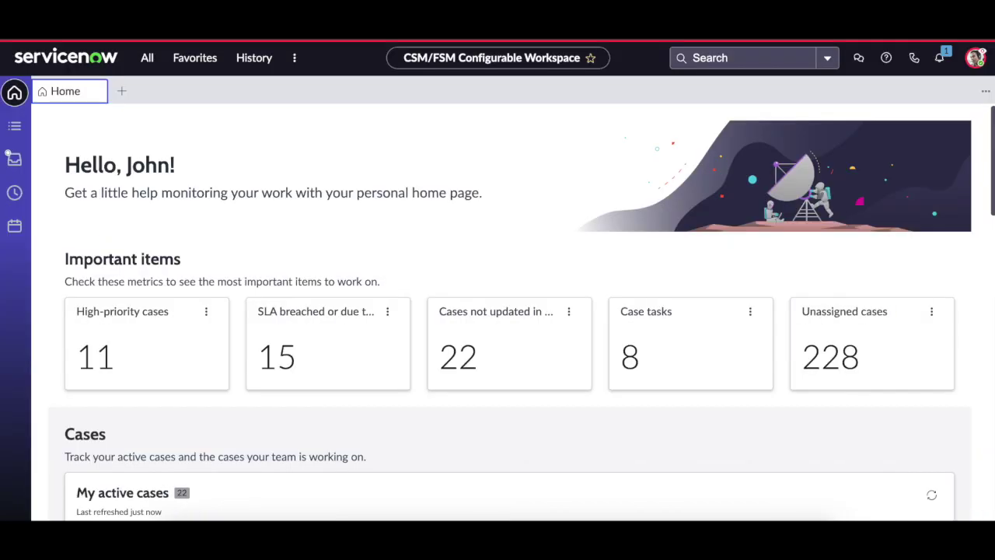
- In ServiceNow's CSM/FSM Configurable Workspace, check the impersonated agent and examine the home page's important items and active cases
{"action": "left_click", "coordinate": [975, 59]}
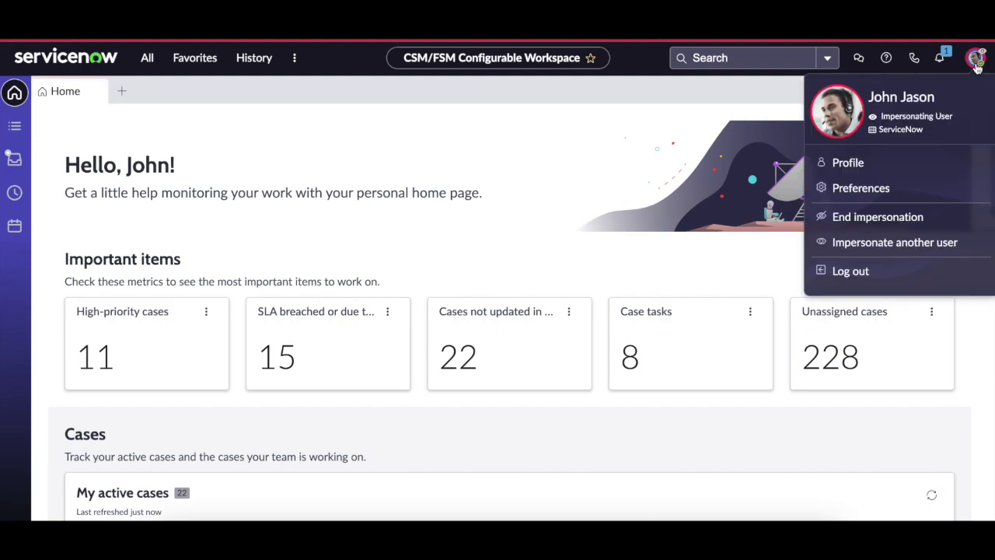
{"action": "left_click", "coordinate": [977, 65]}
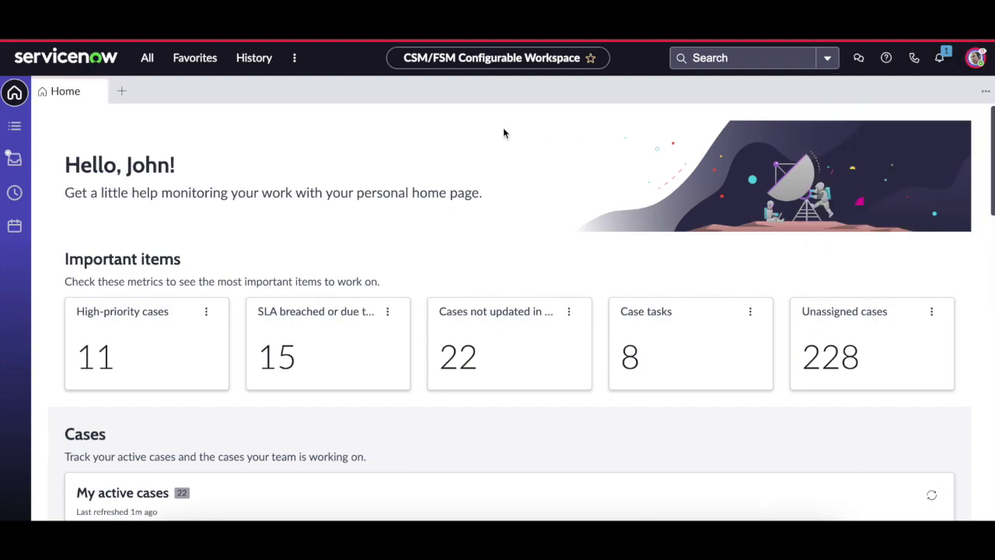
{"action": "double_click", "coordinate": [547, 55]}
{"action": "left_click", "coordinate": [543, 120]}
{"action": "scroll", "coordinate": [502, 189], "scroll_direction": "down", "scroll_amount": 2}
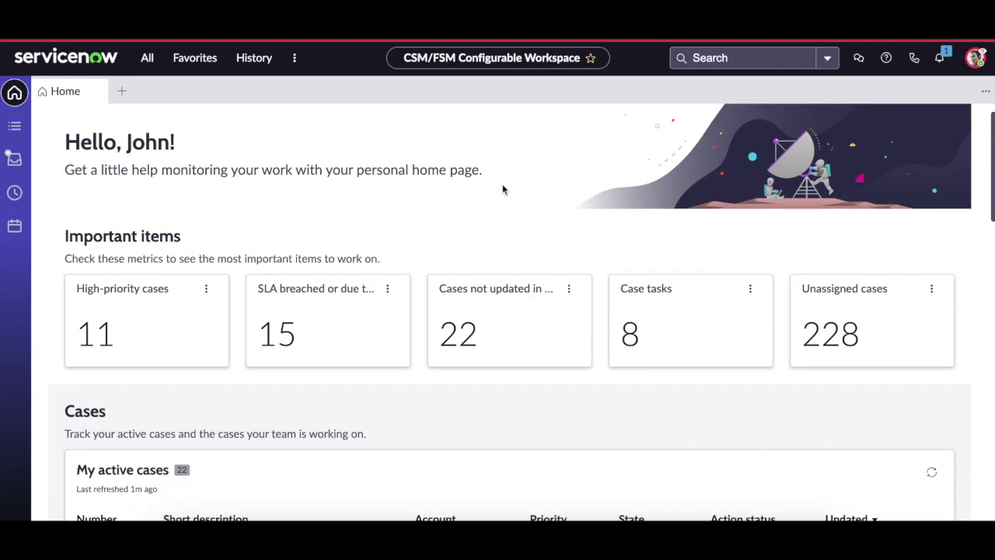
{"action": "scroll", "coordinate": [502, 190], "scroll_direction": "up", "scroll_amount": 1}
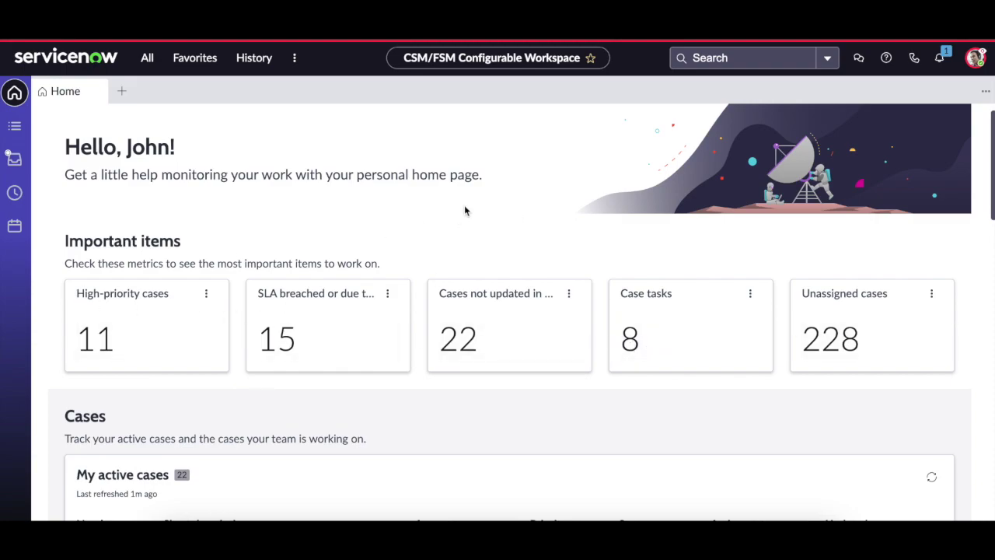
{"action": "scroll", "coordinate": [500, 228], "scroll_direction": "down", "scroll_amount": 2}
{"action": "scroll", "coordinate": [275, 333], "scroll_direction": "down", "scroll_amount": 1}
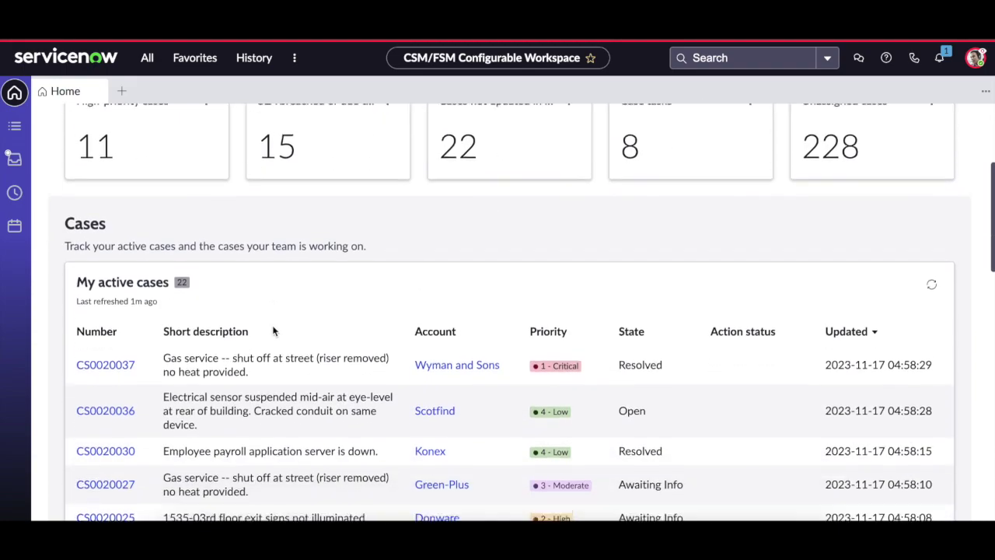
{"action": "scroll", "coordinate": [338, 266], "scroll_direction": "down", "scroll_amount": 2}
{"action": "scroll", "coordinate": [338, 265], "scroll_direction": "up", "scroll_amount": 5}
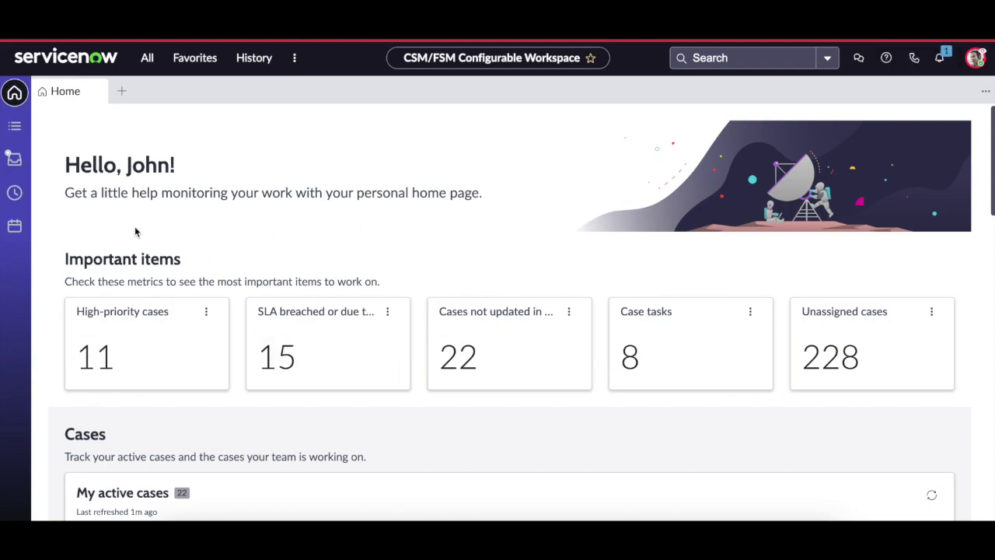
- Open the agent's inbox and set the agent status to Available
{"action": "left_click", "coordinate": [14, 159]}
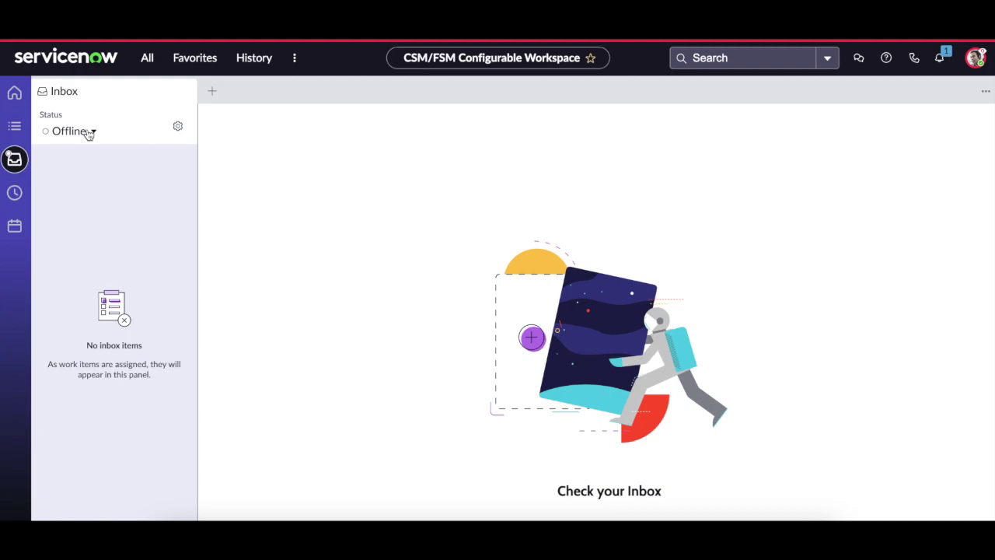
{"action": "left_click", "coordinate": [89, 133]}
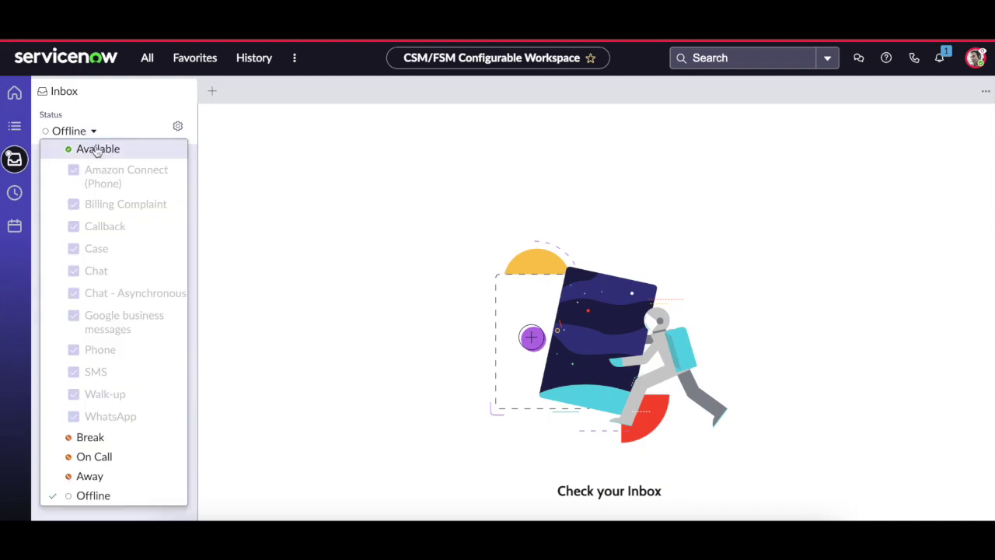
{"action": "left_click", "coordinate": [97, 148]}
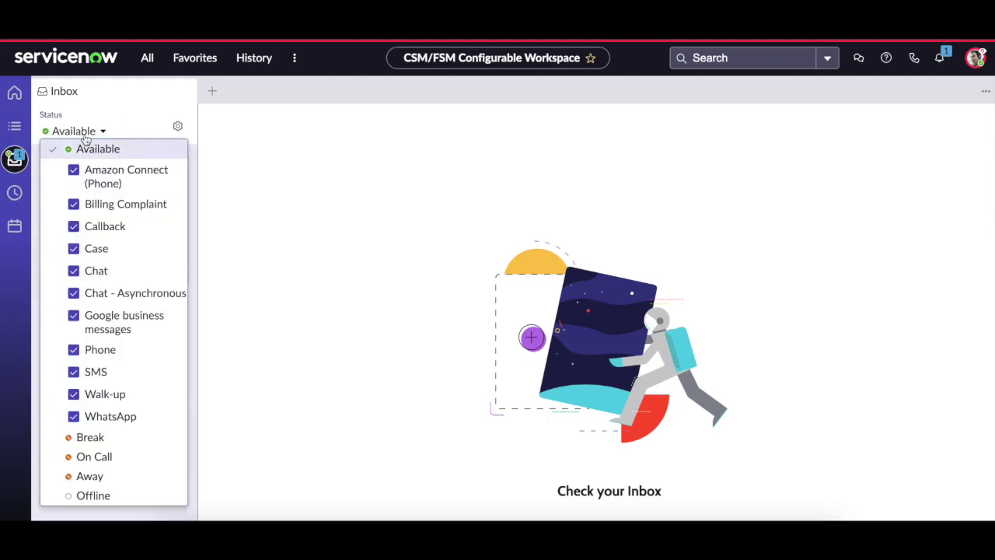
{"action": "left_click", "coordinate": [83, 134]}
{"action": "left_click", "coordinate": [83, 134]}
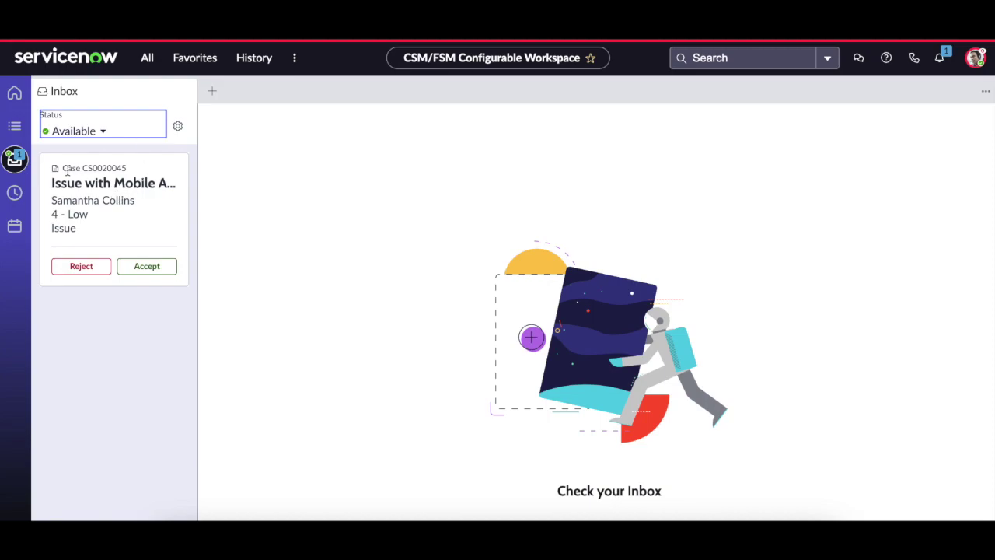
- Accept the "Issue with Mobile App Video Feed" case from the inbox and review its details
{"action": "left_click_drag", "start_coordinate": [74, 167], "coordinate": [148, 171]}
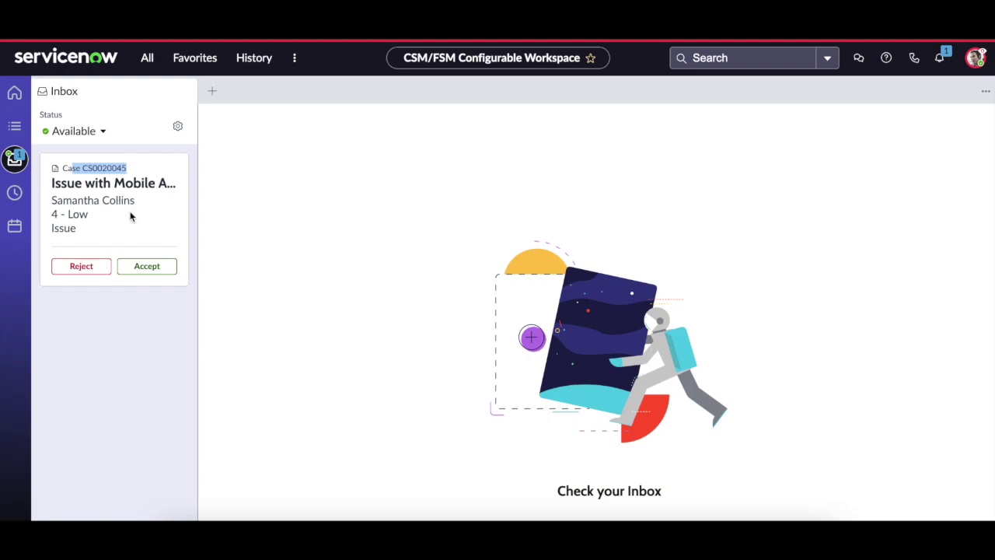
{"action": "left_click", "coordinate": [139, 272]}
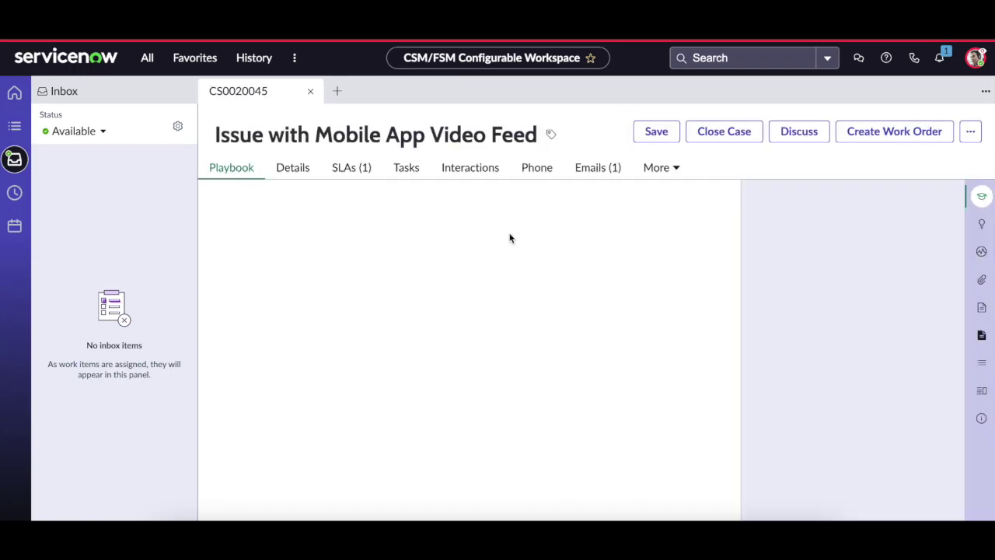
{"action": "left_click", "coordinate": [288, 174]}
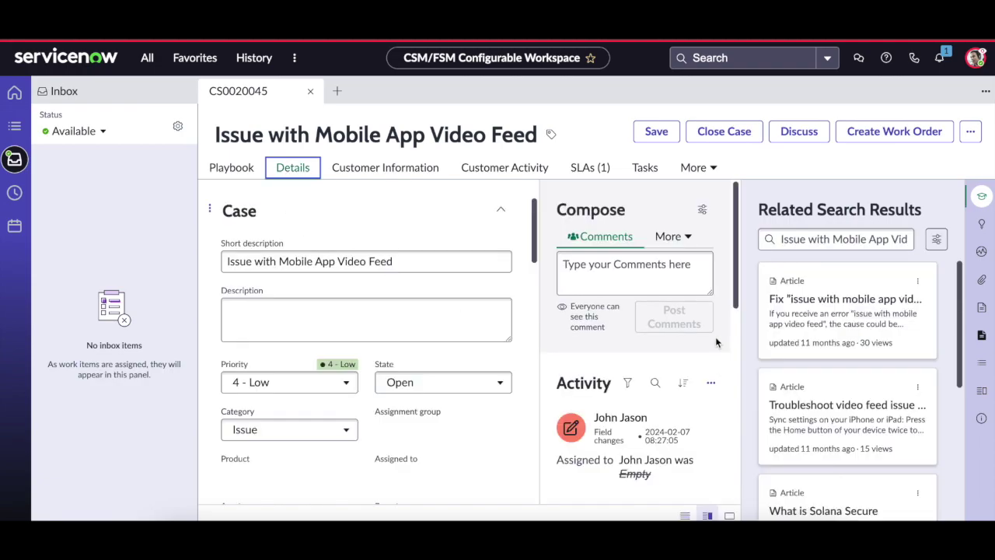
{"action": "scroll", "coordinate": [421, 301], "scroll_direction": "down", "scroll_amount": 3}
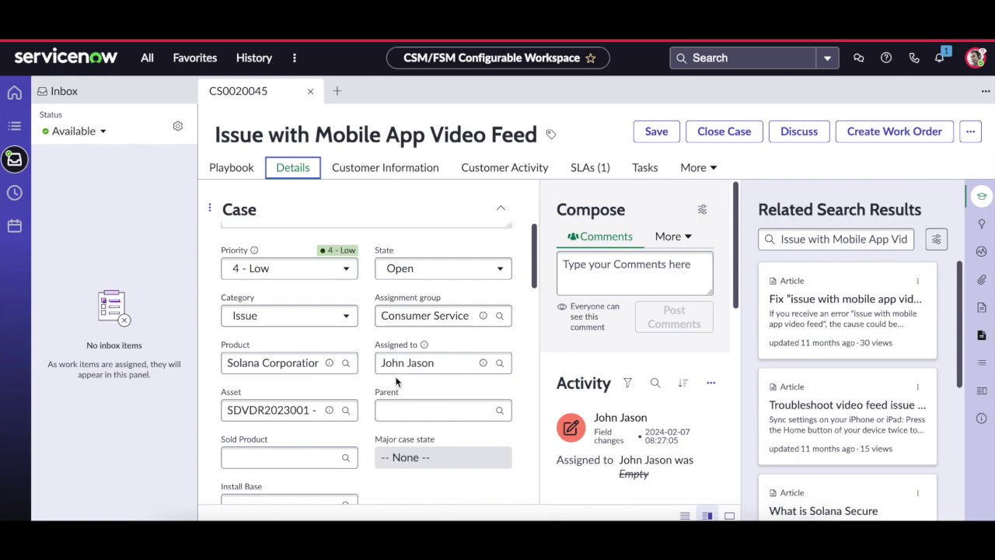
{"action": "scroll", "coordinate": [396, 381], "scroll_direction": "down", "scroll_amount": 1}
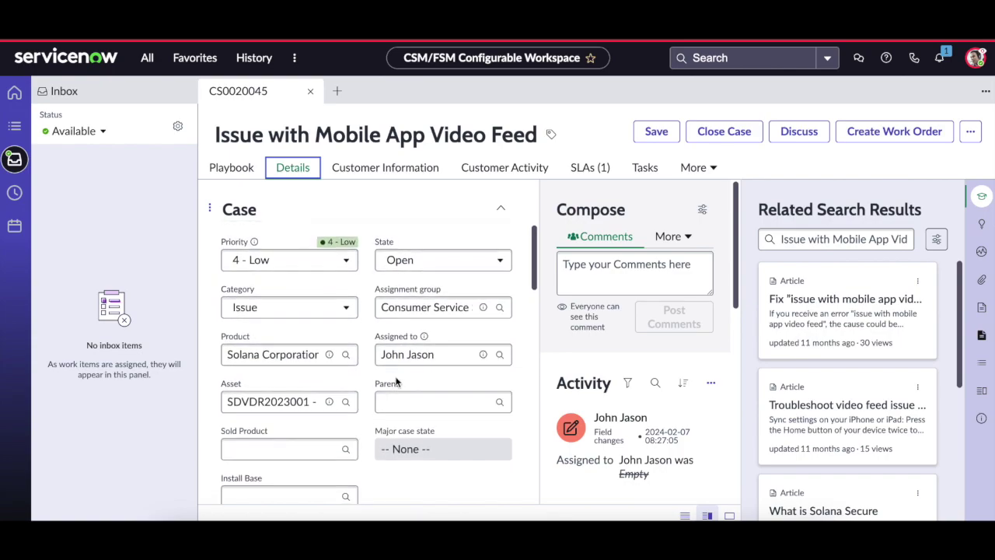
- Review the case fields and the related knowledge articles suggested for the mobile app video feed issue
{"action": "scroll", "coordinate": [397, 381], "scroll_direction": "up", "scroll_amount": 2}
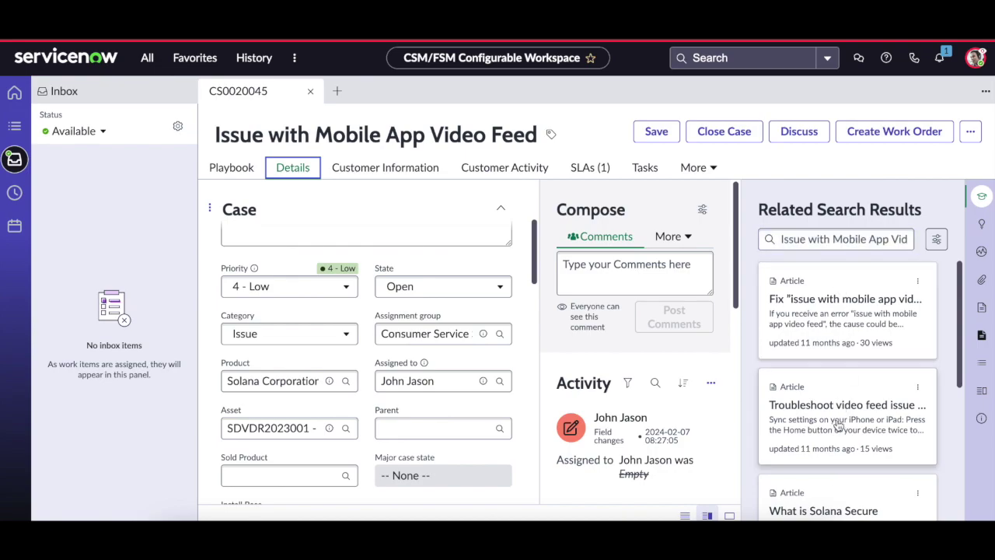
{"action": "scroll", "coordinate": [846, 344], "scroll_direction": "down", "scroll_amount": 2}
{"action": "scroll", "coordinate": [846, 344], "scroll_direction": "up", "scroll_amount": 2}
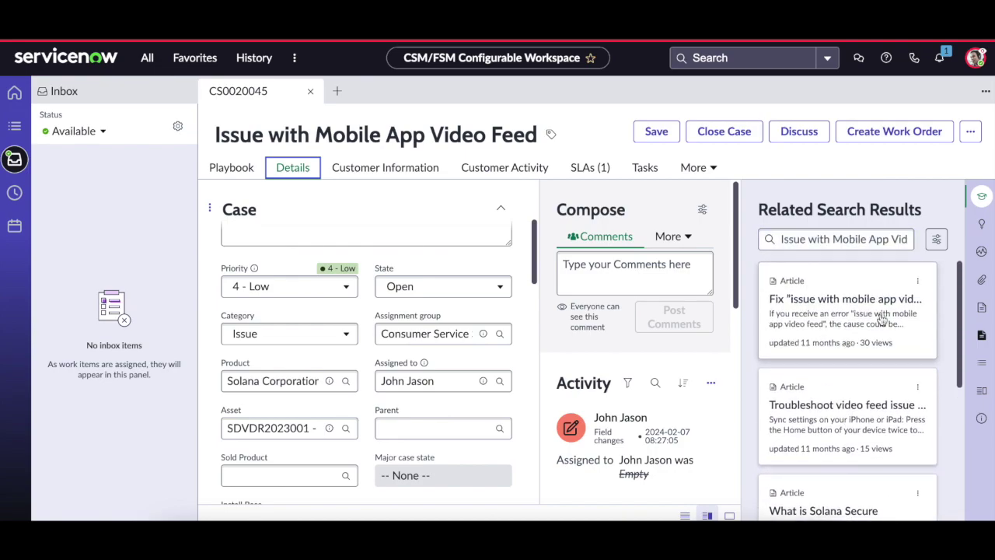
- Open the case's recommended actions and read the loyalty discount offer and the "Troubleshoot Mobile App issue" guidance
{"action": "left_click", "coordinate": [982, 224]}
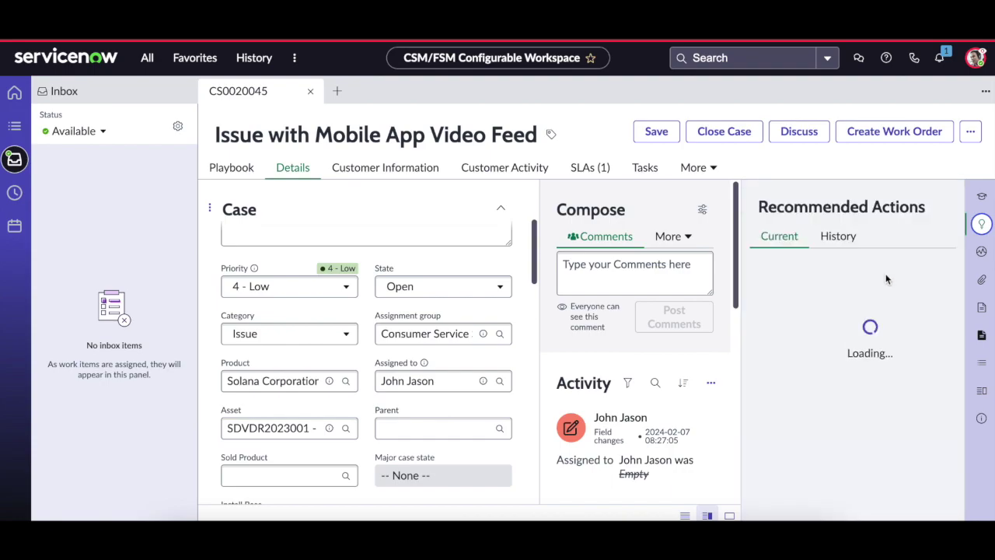
{"action": "scroll", "coordinate": [840, 359], "scroll_direction": "down", "scroll_amount": 3}
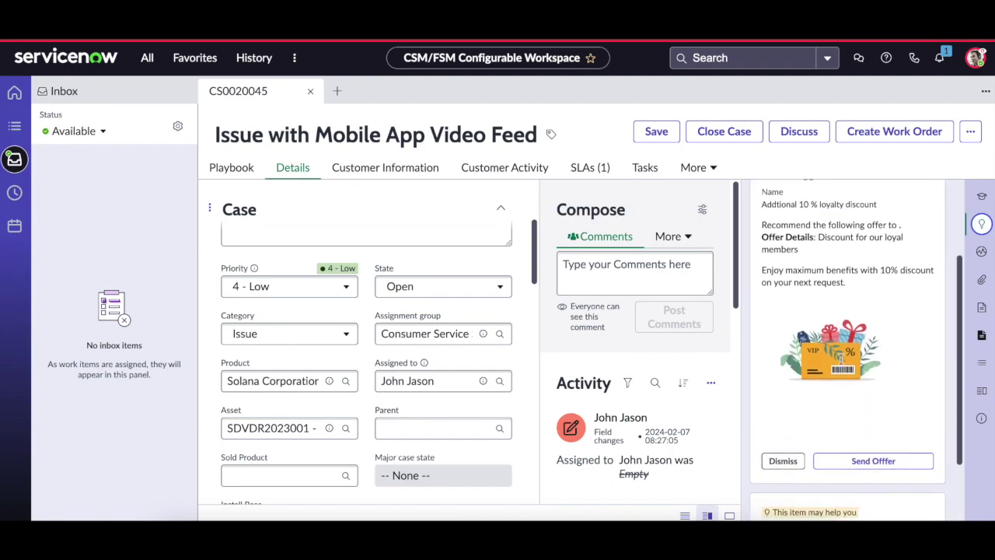
{"action": "scroll", "coordinate": [840, 358], "scroll_direction": "down", "scroll_amount": 2}
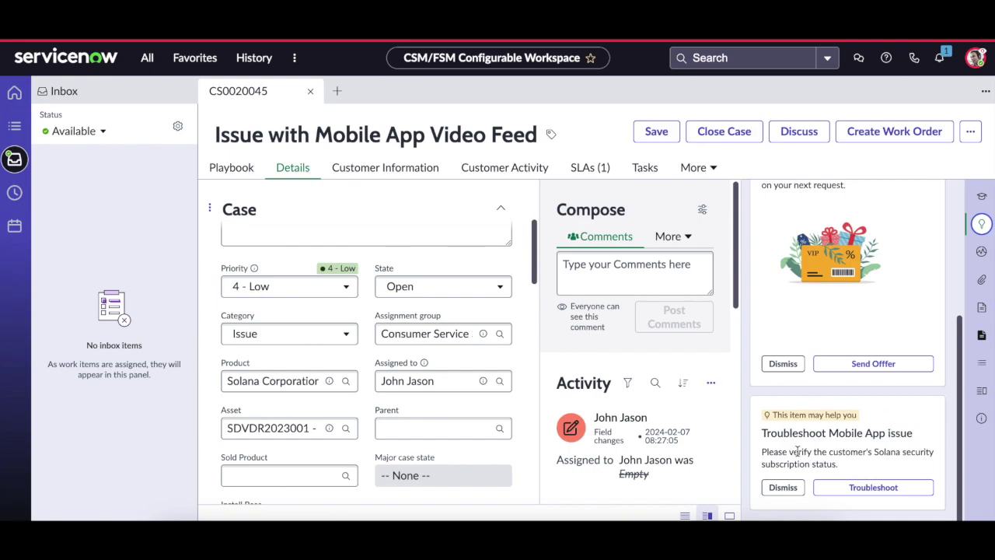
{"action": "left_click_drag", "start_coordinate": [773, 451], "coordinate": [851, 466]}
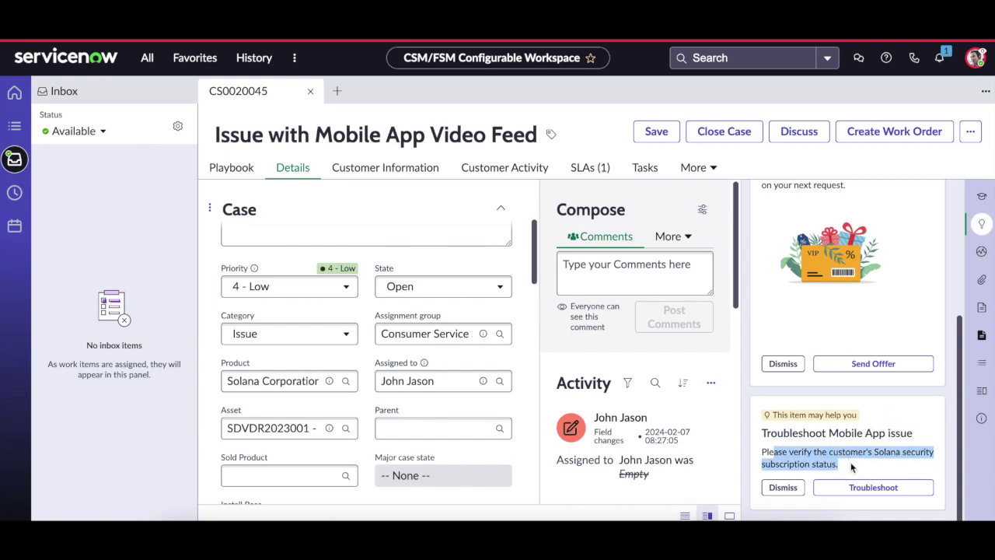
- Run the "Troubleshoot Mobile App issue" guidance, answering Yes for basic KB troubleshooting tried and Active for the customer's subscription status
{"action": "left_click", "coordinate": [858, 487]}
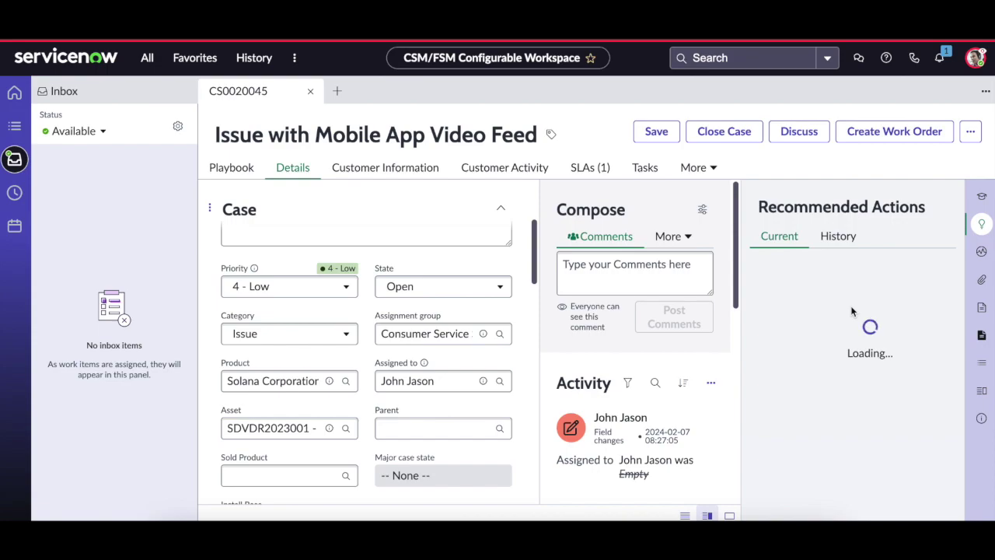
{"action": "left_click", "coordinate": [819, 287]}
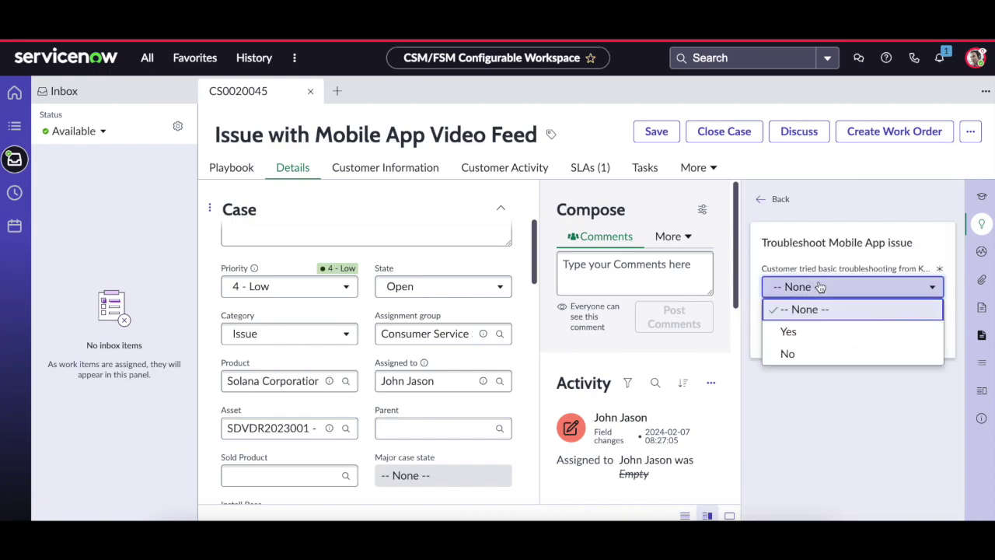
{"action": "left_click", "coordinate": [811, 333]}
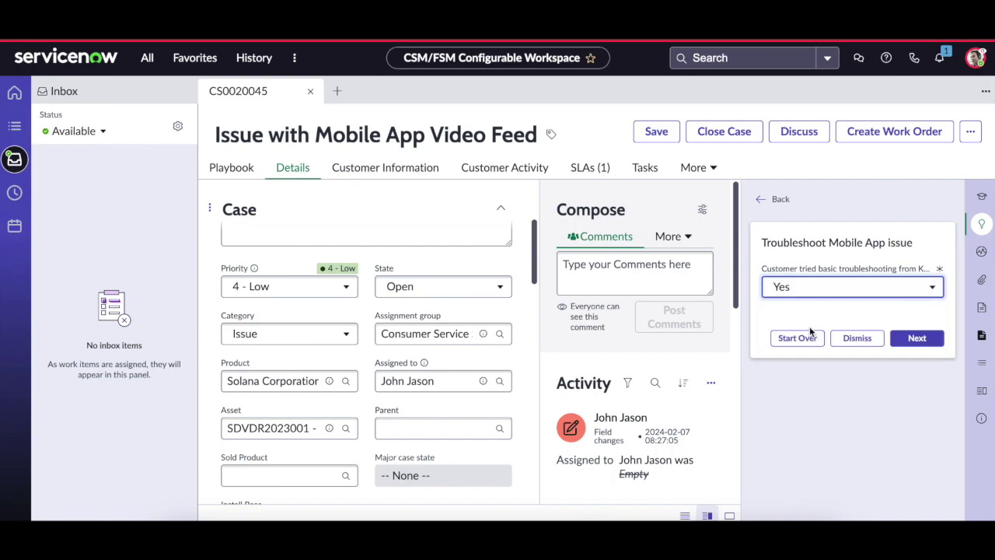
{"action": "left_click", "coordinate": [905, 340]}
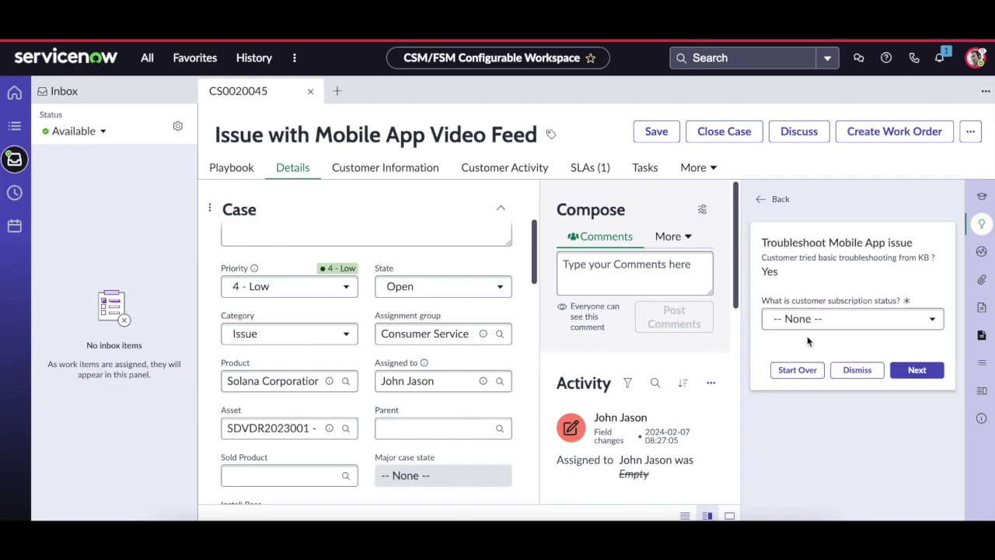
{"action": "left_click", "coordinate": [823, 320]}
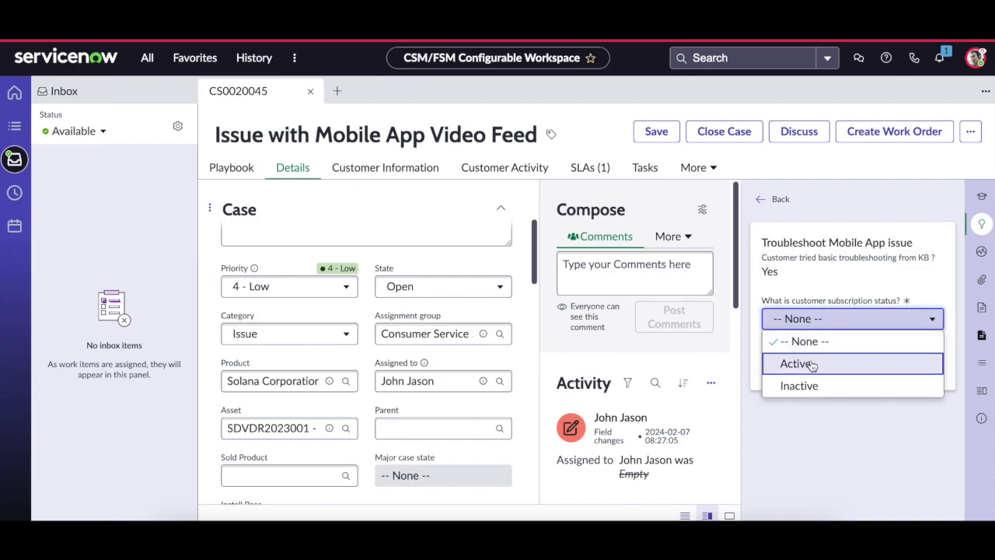
{"action": "left_click", "coordinate": [818, 362]}
{"action": "left_click", "coordinate": [916, 370]}
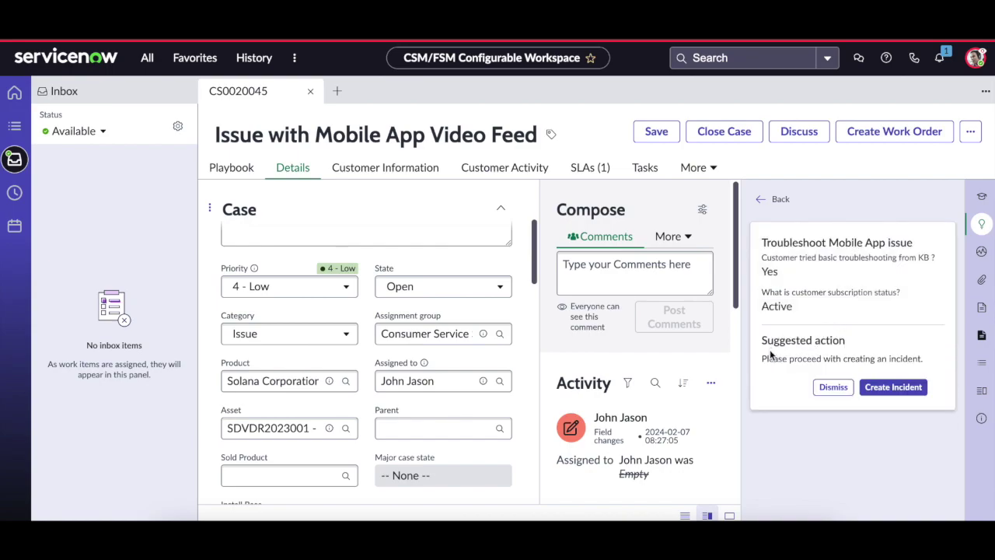
- Check the guidance answers and suggested action, and create an incident from the case
{"action": "left_click_drag", "start_coordinate": [764, 356], "coordinate": [947, 355]}
{"action": "left_click", "coordinate": [943, 354]}
{"action": "left_click_drag", "start_coordinate": [764, 257], "coordinate": [809, 276]}
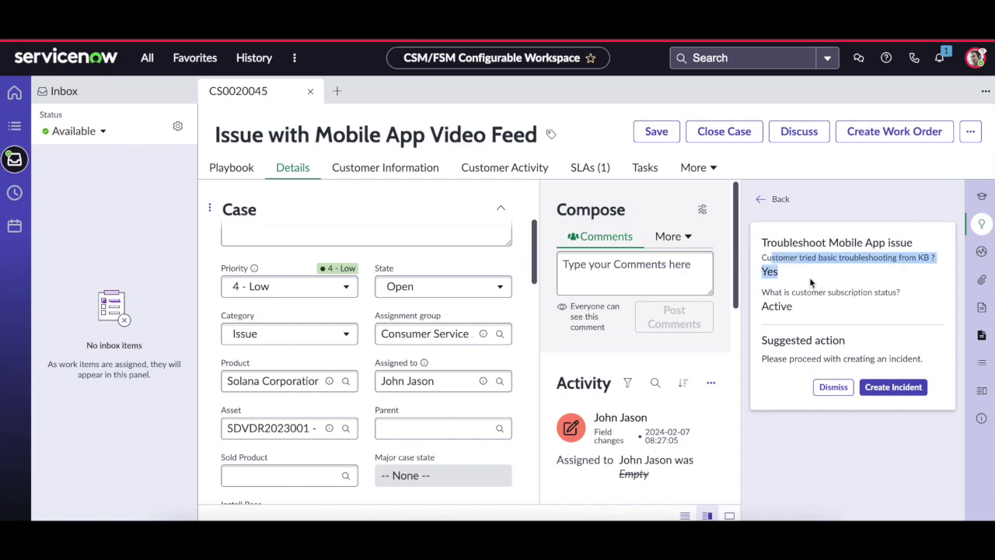
{"action": "left_click", "coordinate": [862, 272]}
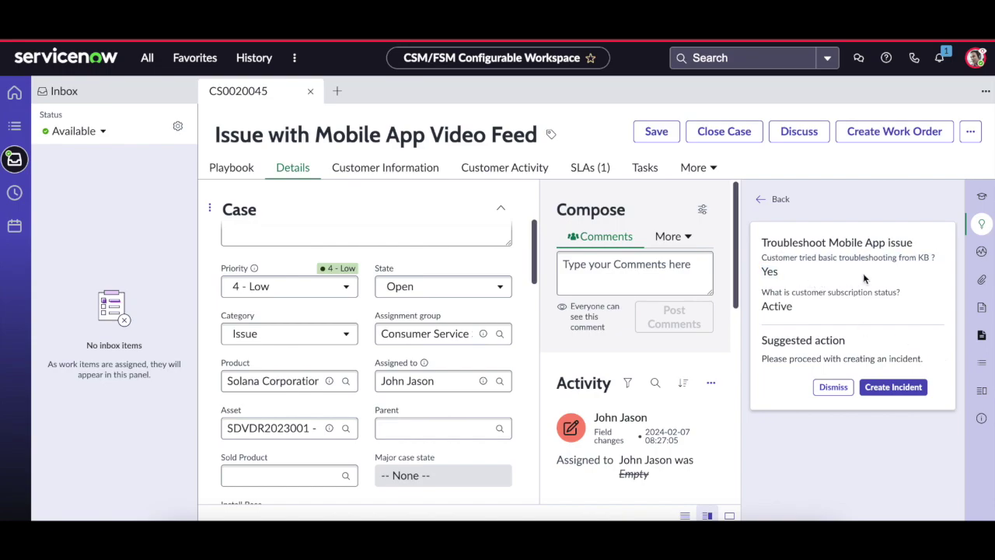
{"action": "left_click", "coordinate": [891, 388]}
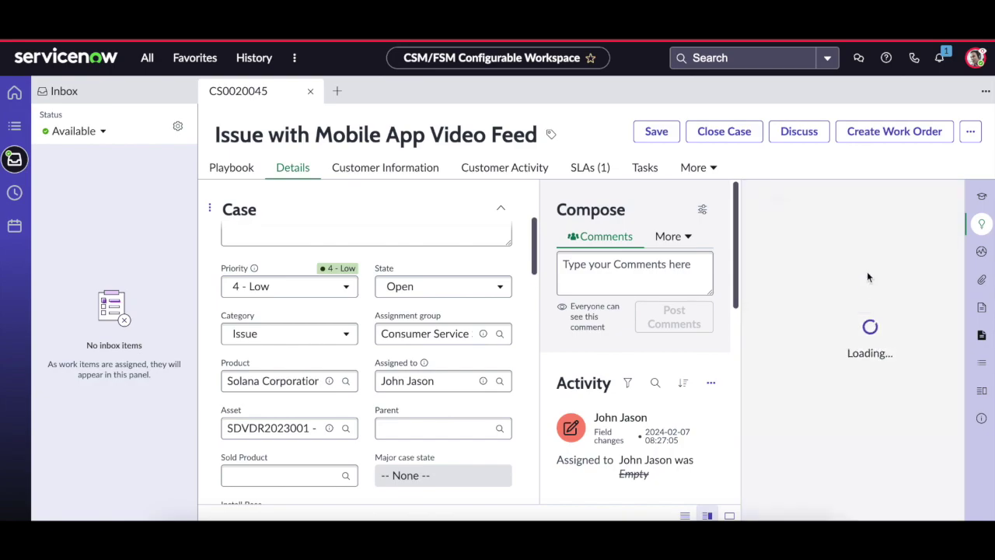
- Examine the case's activity stream for the action status change and the associated incident work note
{"action": "scroll", "coordinate": [618, 412], "scroll_direction": "down", "scroll_amount": 3}
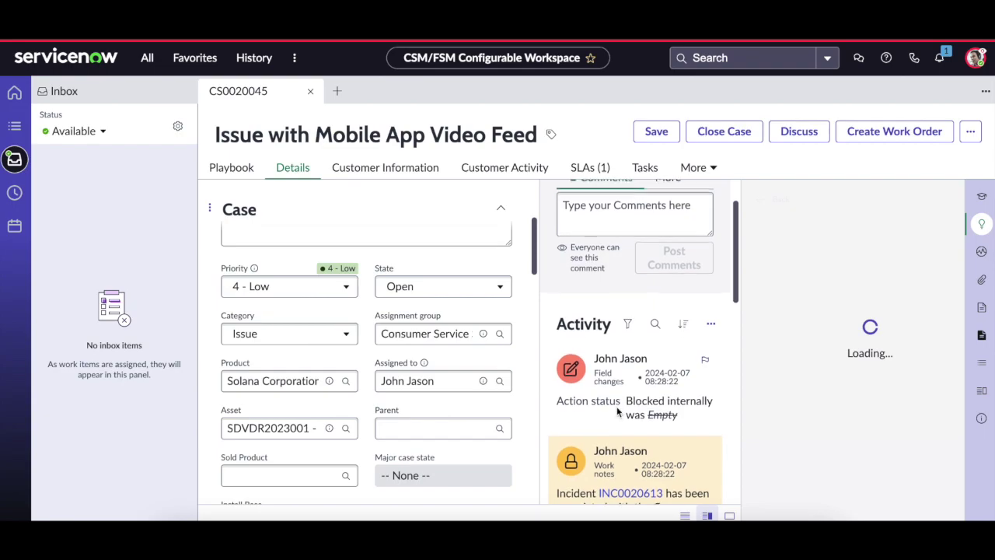
{"action": "scroll", "coordinate": [618, 412], "scroll_direction": "down", "scroll_amount": 5}
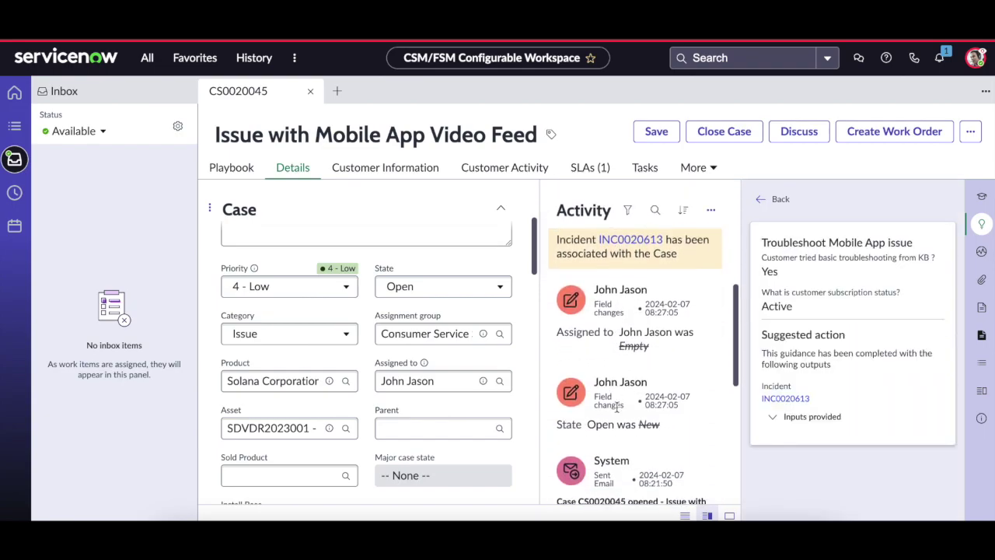
{"action": "scroll", "coordinate": [618, 412], "scroll_direction": "down", "scroll_amount": 2}
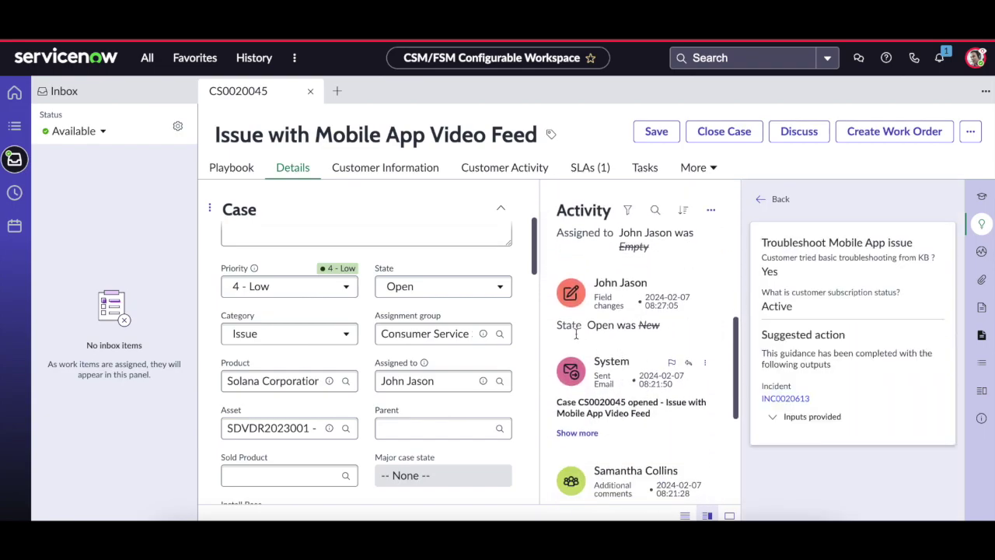
{"action": "scroll", "coordinate": [615, 399], "scroll_direction": "up", "scroll_amount": 3}
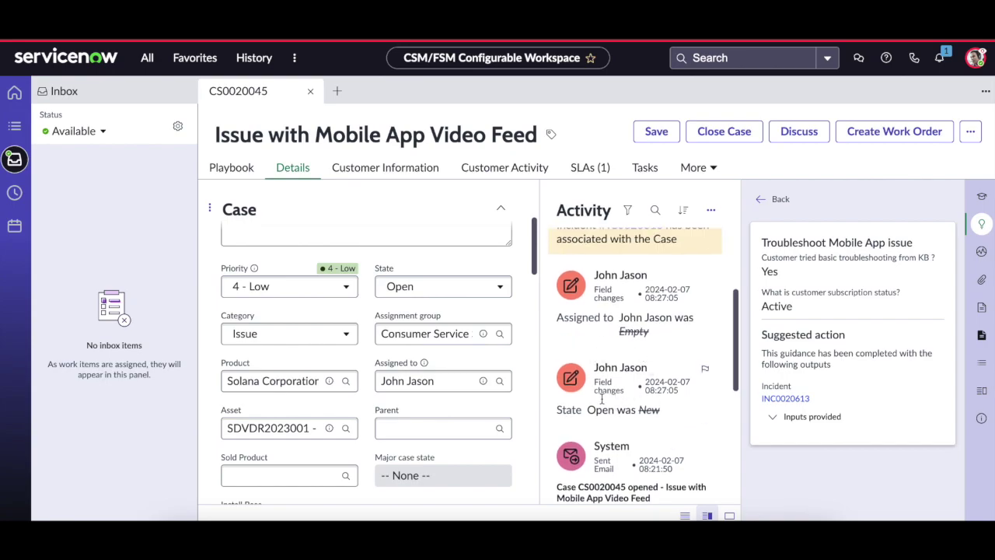
{"action": "scroll", "coordinate": [637, 390], "scroll_direction": "up", "scroll_amount": 1}
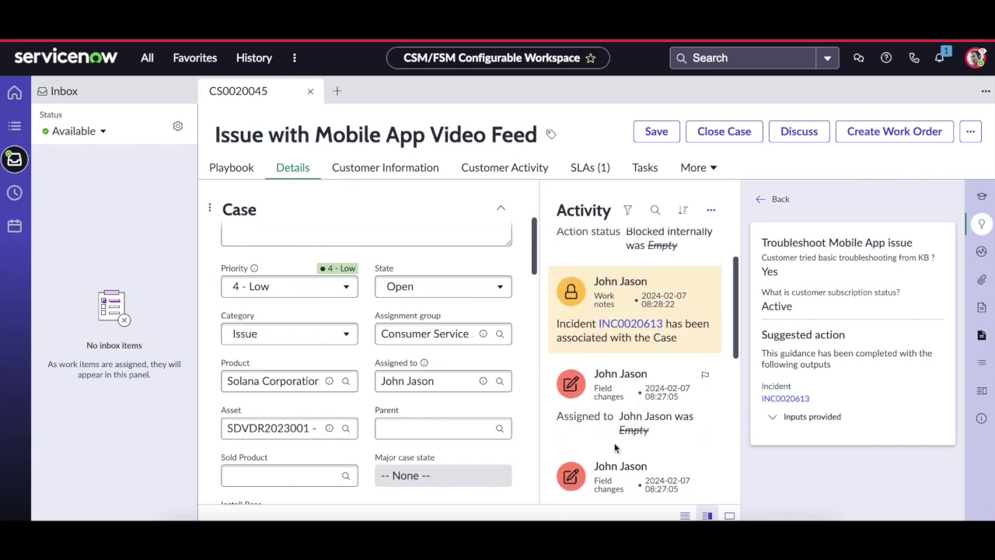
{"action": "scroll", "coordinate": [643, 390], "scroll_direction": "up", "scroll_amount": 1}
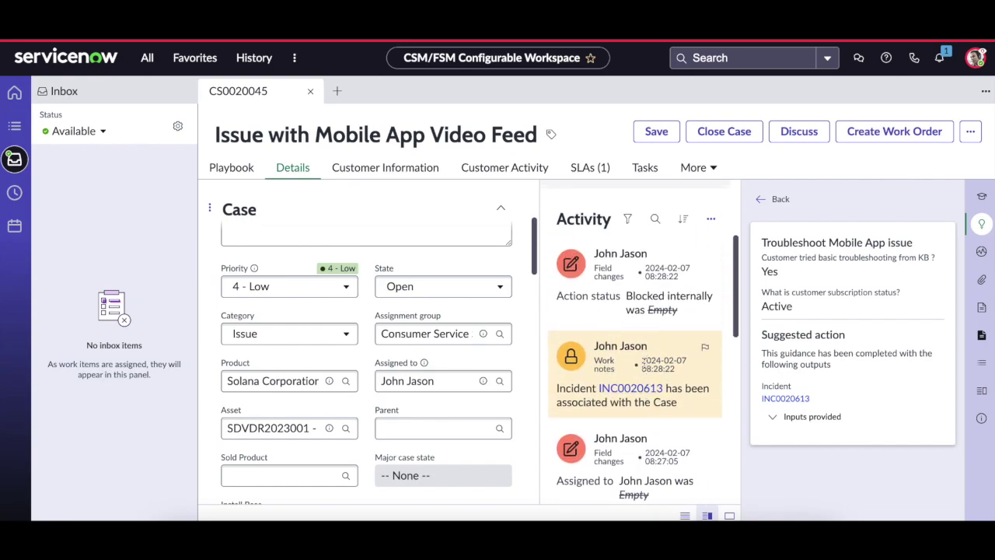
{"action": "scroll", "coordinate": [643, 363], "scroll_direction": "up", "scroll_amount": 1}
{"action": "scroll", "coordinate": [644, 363], "scroll_direction": "up", "scroll_amount": 1}
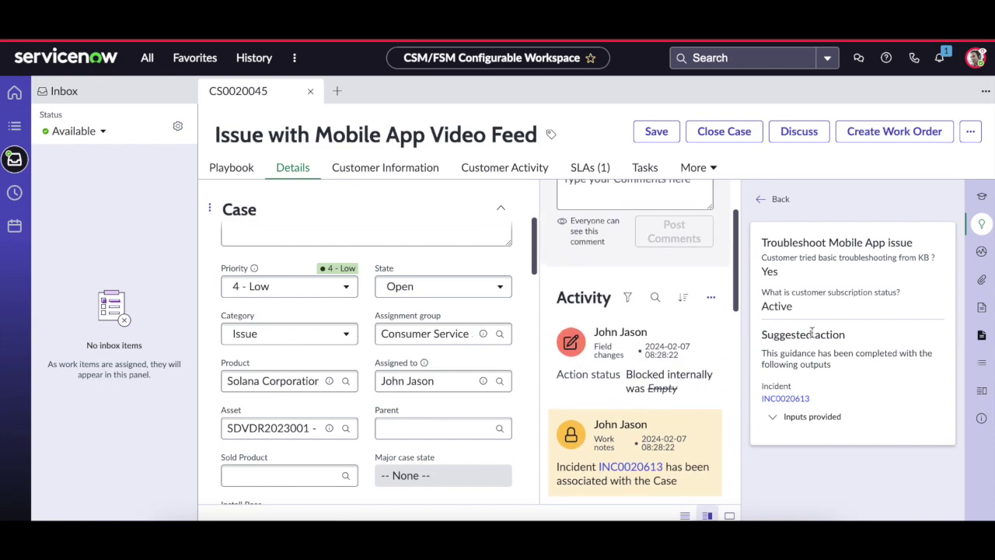
- Open the incident produced by the guidance, review its details, and return to the case
{"action": "right_click", "coordinate": [784, 401]}
{"action": "left_click", "coordinate": [839, 292]}
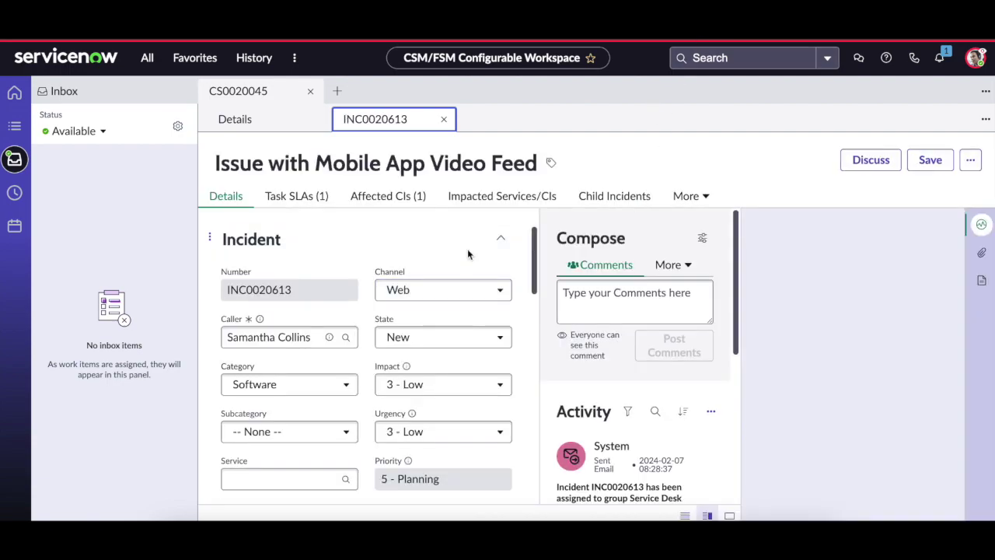
{"action": "scroll", "coordinate": [463, 282], "scroll_direction": "down", "scroll_amount": 1}
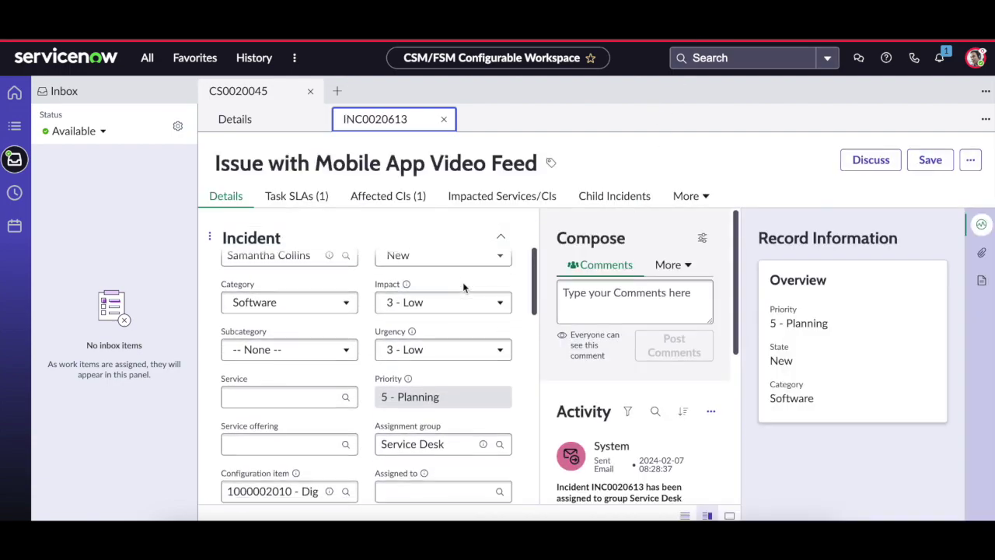
{"action": "scroll", "coordinate": [463, 288], "scroll_direction": "down", "scroll_amount": 3}
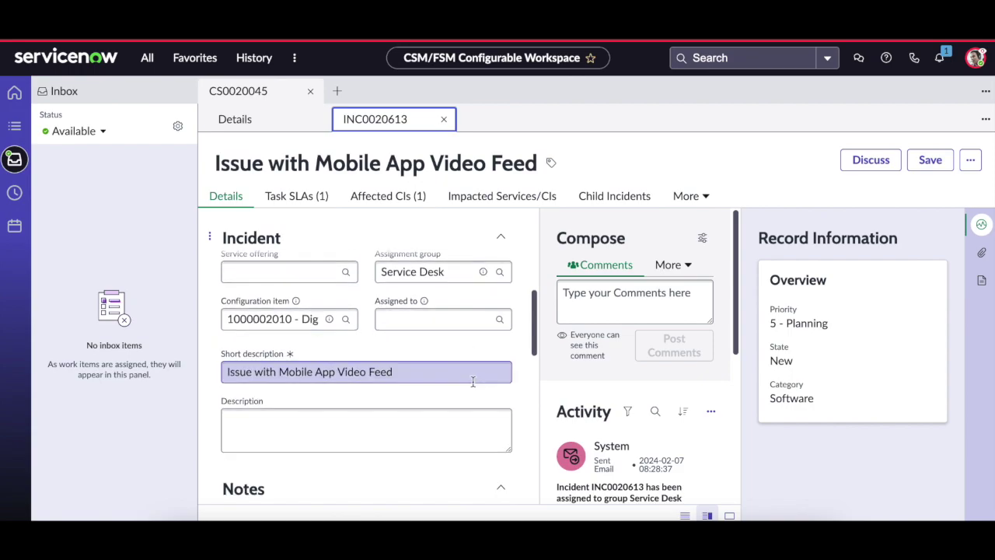
{"action": "scroll", "coordinate": [472, 381], "scroll_direction": "down", "scroll_amount": 3}
{"action": "scroll", "coordinate": [473, 383], "scroll_direction": "down", "scroll_amount": 1}
{"action": "scroll", "coordinate": [472, 383], "scroll_direction": "up", "scroll_amount": 8}
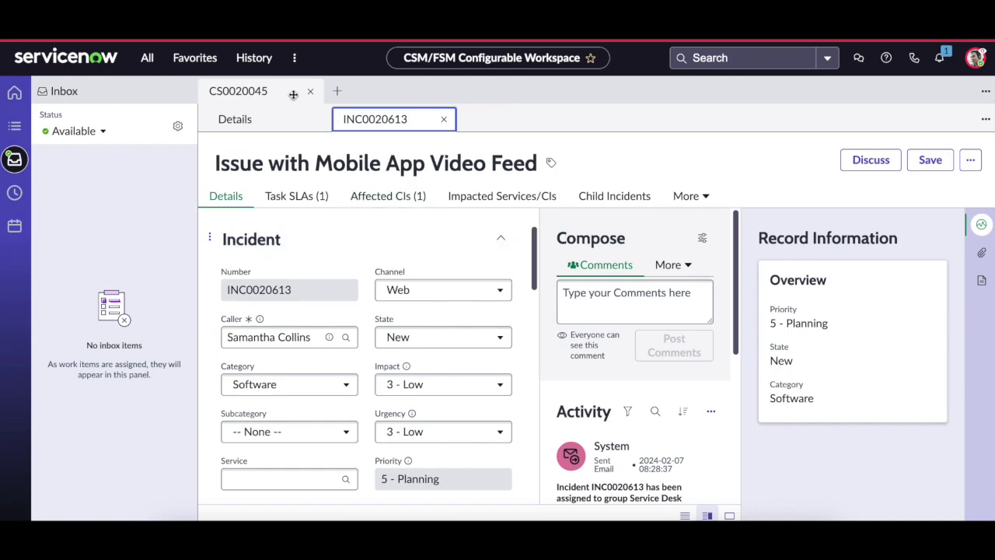
{"action": "left_click", "coordinate": [269, 91]}
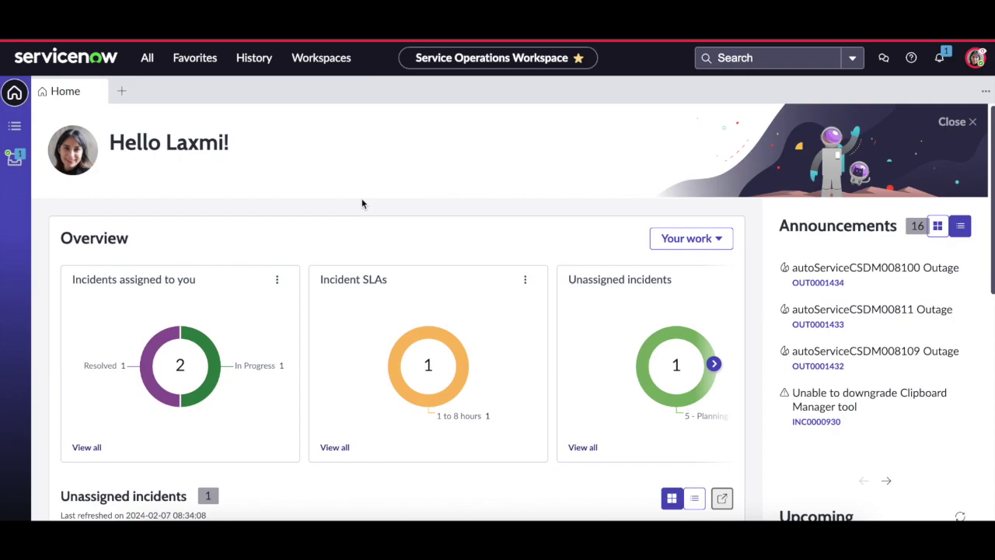
- In the Service Operations Workspace, examine the home page's incident overview, unassigned incidents and upcoming items
{"action": "scroll", "coordinate": [361, 203], "scroll_direction": "down", "scroll_amount": 1}
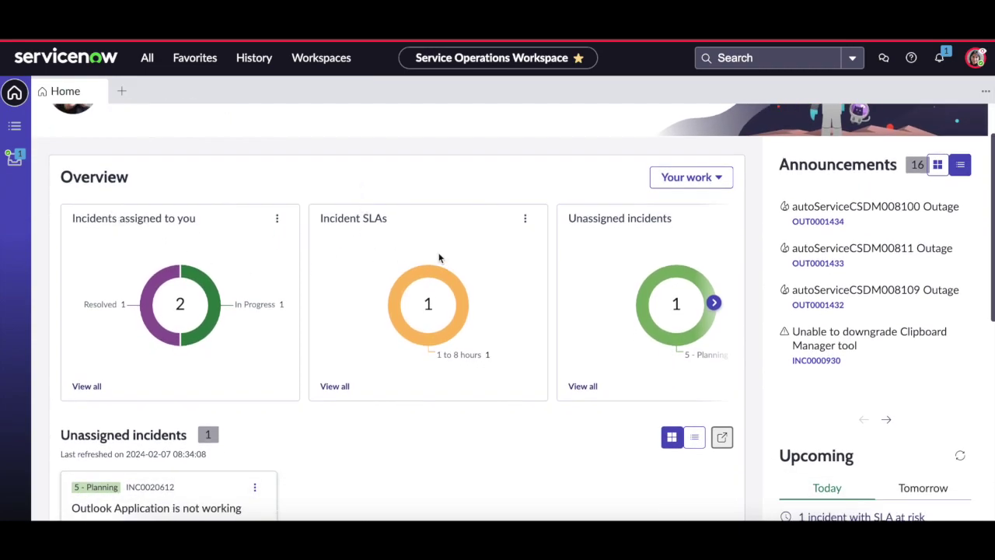
{"action": "scroll", "coordinate": [439, 257], "scroll_direction": "down", "scroll_amount": 1}
{"action": "scroll", "coordinate": [440, 257], "scroll_direction": "down", "scroll_amount": 1}
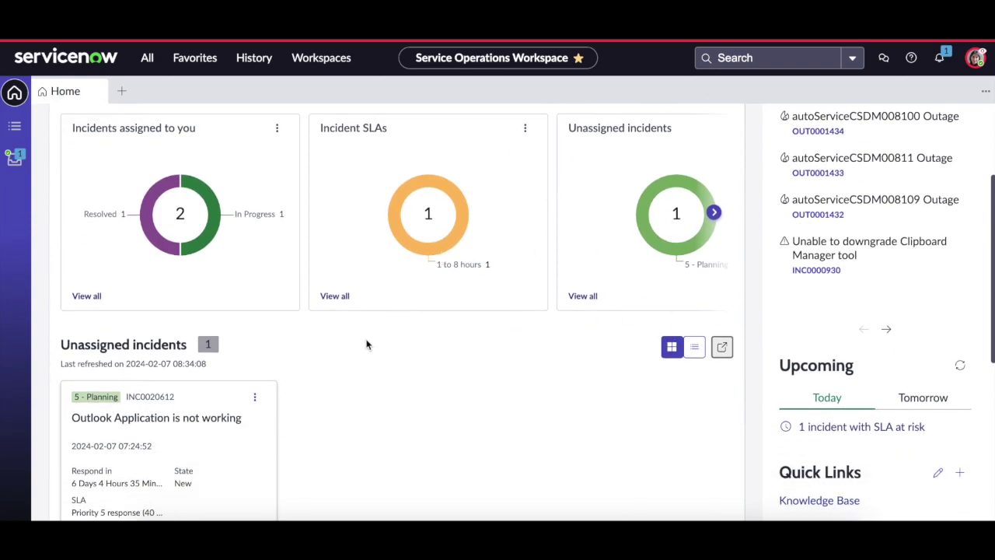
{"action": "scroll", "coordinate": [363, 348], "scroll_direction": "down", "scroll_amount": 3}
{"action": "scroll", "coordinate": [363, 351], "scroll_direction": "up", "scroll_amount": 5}
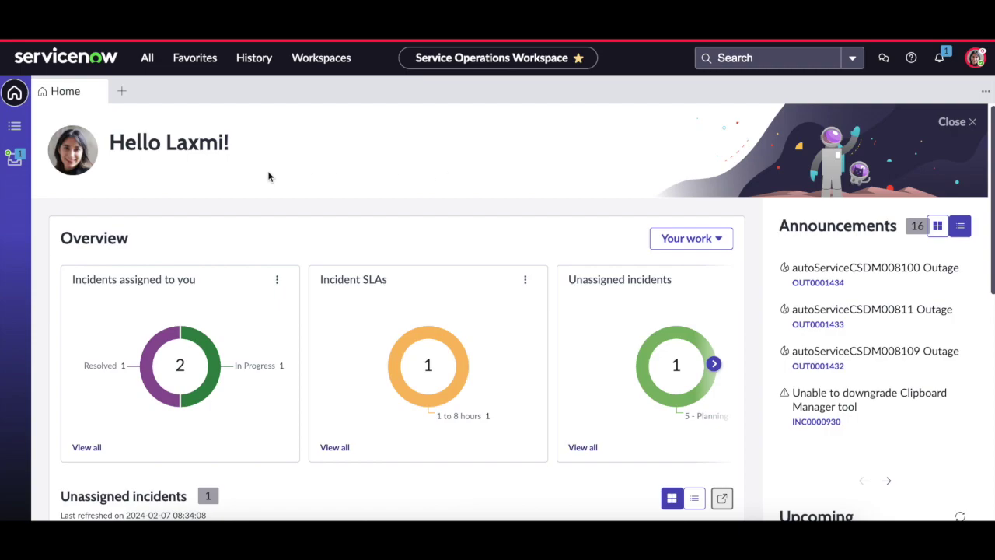
- Open the "Issue with Mobile App Video Feed" incident from the Unassigned incidents list and review its details
{"action": "left_click", "coordinate": [14, 126]}
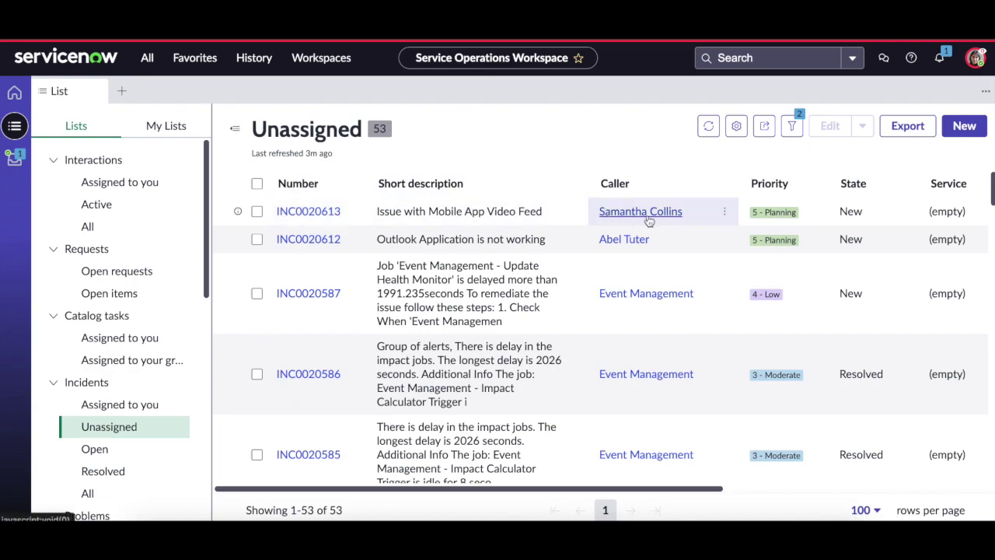
{"action": "left_click", "coordinate": [296, 212]}
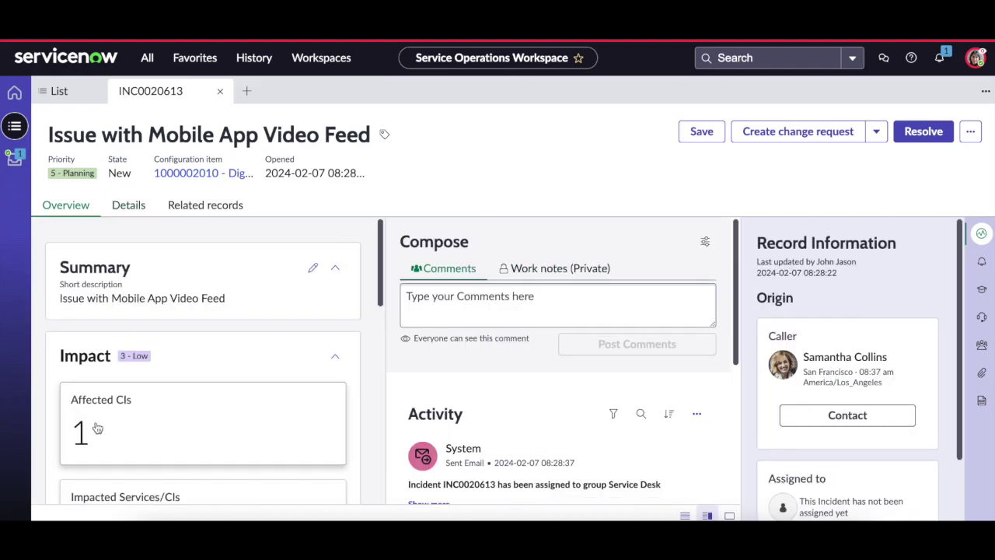
{"action": "left_click", "coordinate": [127, 206]}
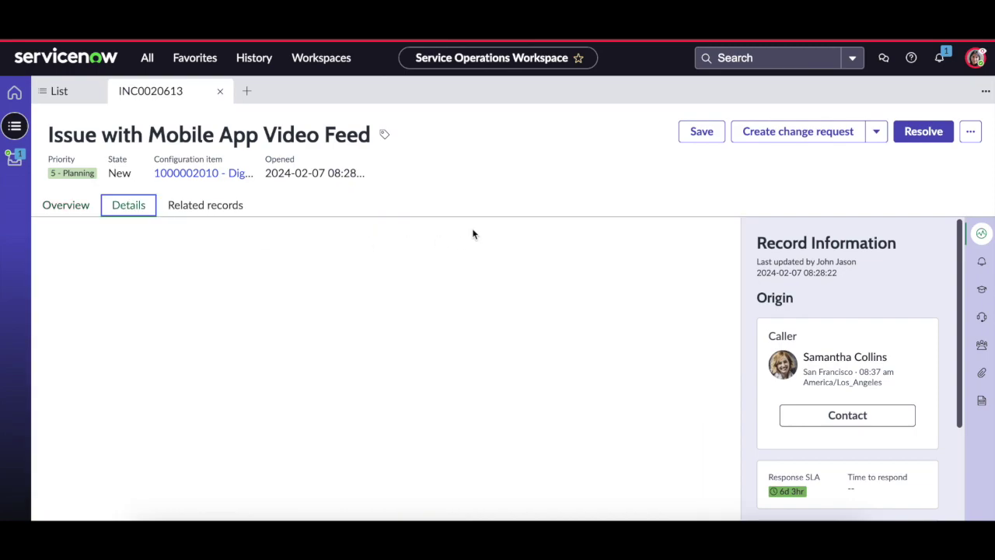
{"action": "scroll", "coordinate": [389, 321], "scroll_direction": "down", "scroll_amount": 1}
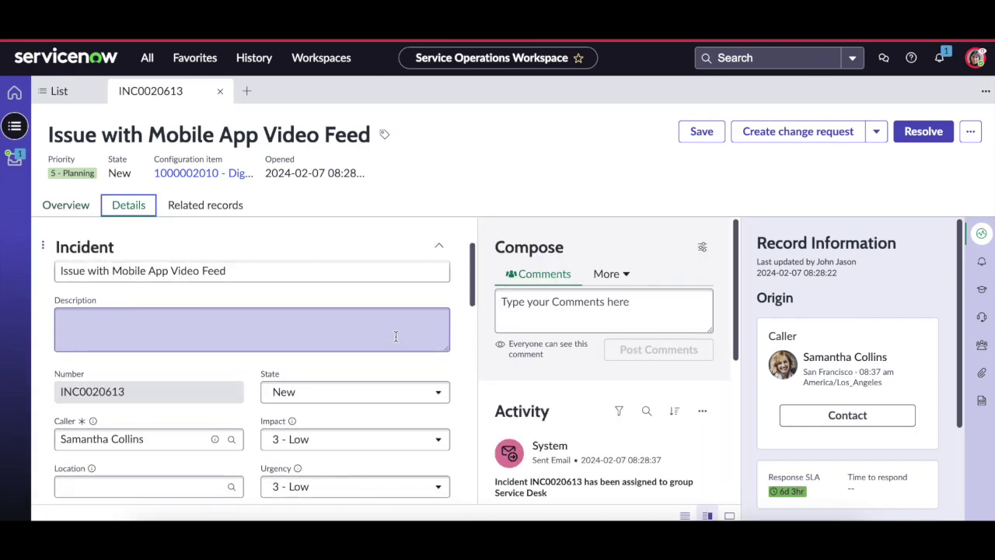
{"action": "scroll", "coordinate": [396, 336], "scroll_direction": "down", "scroll_amount": 3}
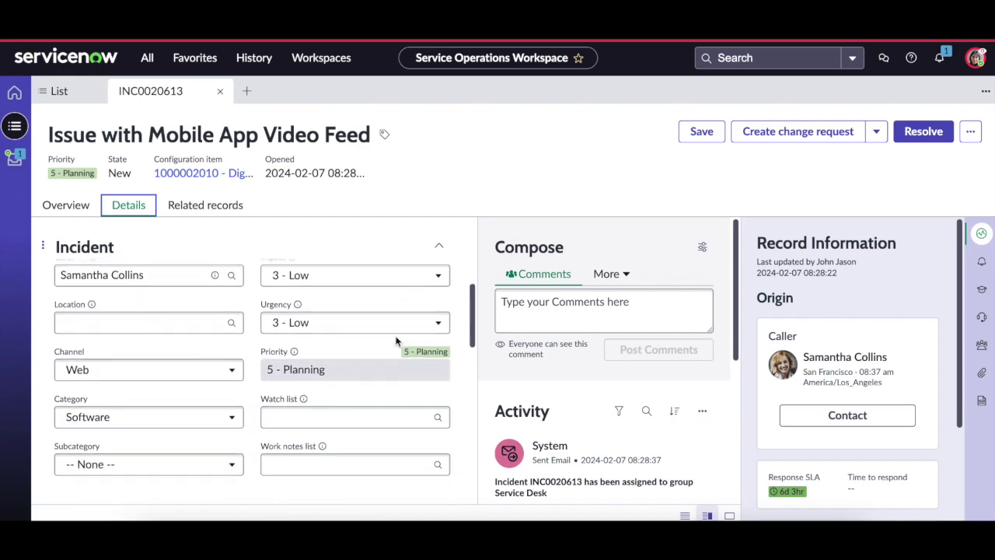
- Clear the Service Desk value from the incident's assignment group
{"action": "scroll", "coordinate": [395, 338], "scroll_direction": "down", "scroll_amount": 3}
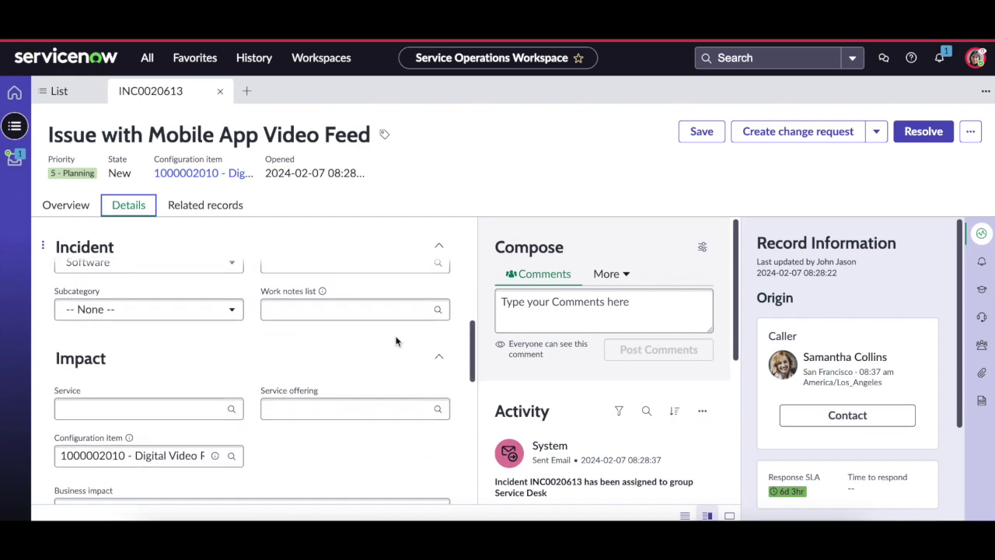
{"action": "scroll", "coordinate": [395, 341], "scroll_direction": "down", "scroll_amount": 3}
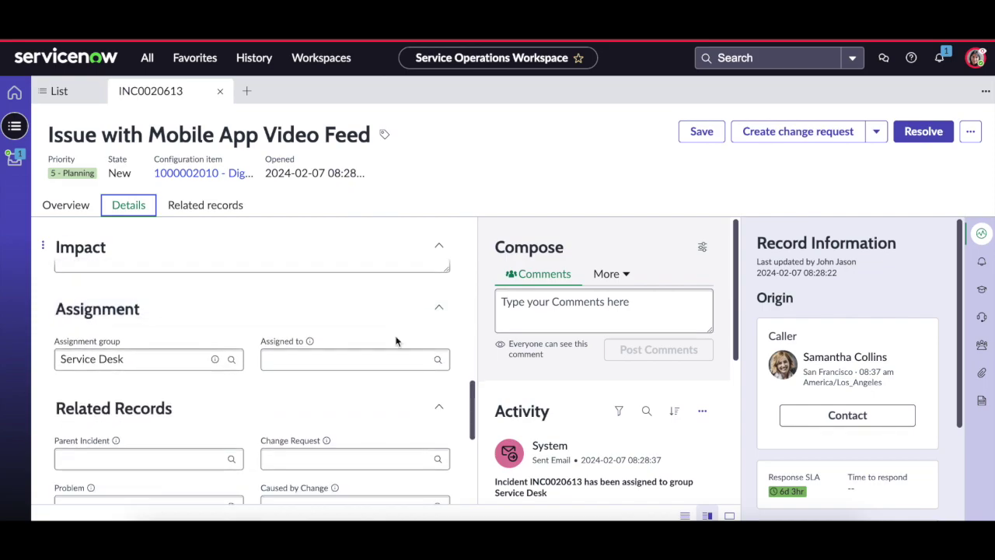
{"action": "left_click", "coordinate": [196, 359]}
{"action": "key", "text": "BackSpace"}
{"action": "key", "text": "BackSpace"}
{"action": "key", "text": "BackSpace"}
{"action": "key", "text": "BackSpace"}
{"action": "key", "text": "BackSpace"}
{"action": "key", "text": "BackSpace"}
{"action": "key", "text": "BackSpace"}
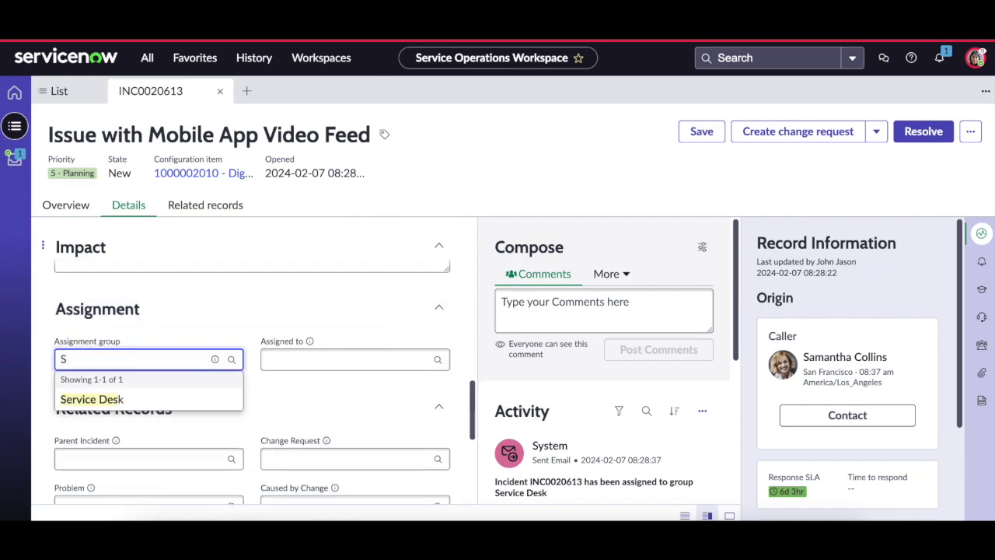
- Assign the incident to the service desk analyst handling it and save the record
{"action": "left_click", "coordinate": [299, 359]}
{"action": "type", "text": "LAx"}
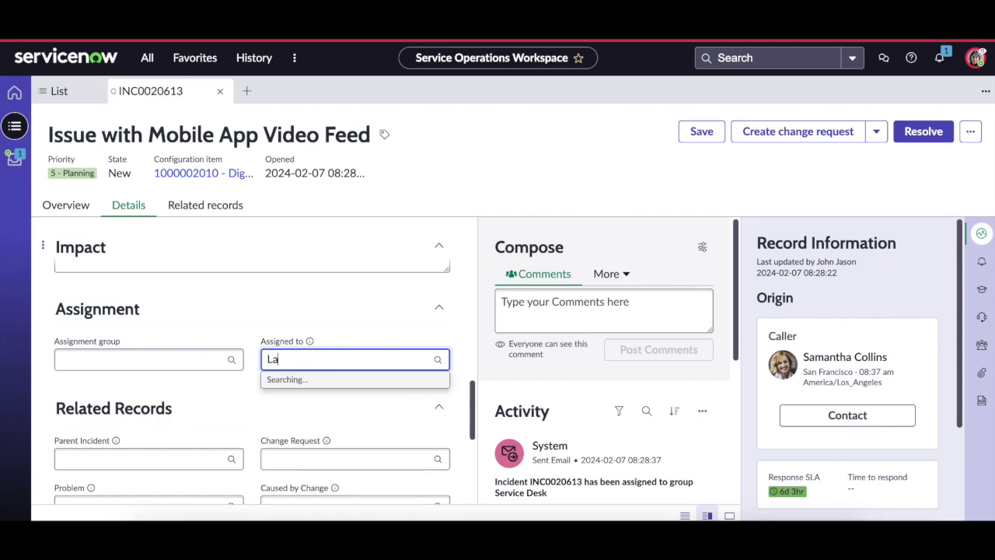
{"action": "type", "text": "mi Analyst"}
{"action": "key", "text": "Return"}
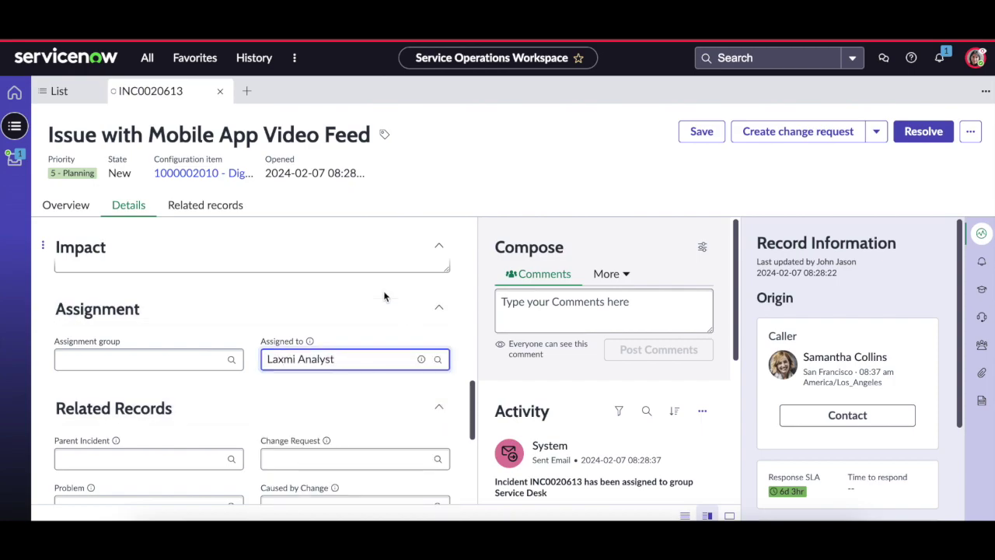
{"action": "left_click", "coordinate": [691, 132]}
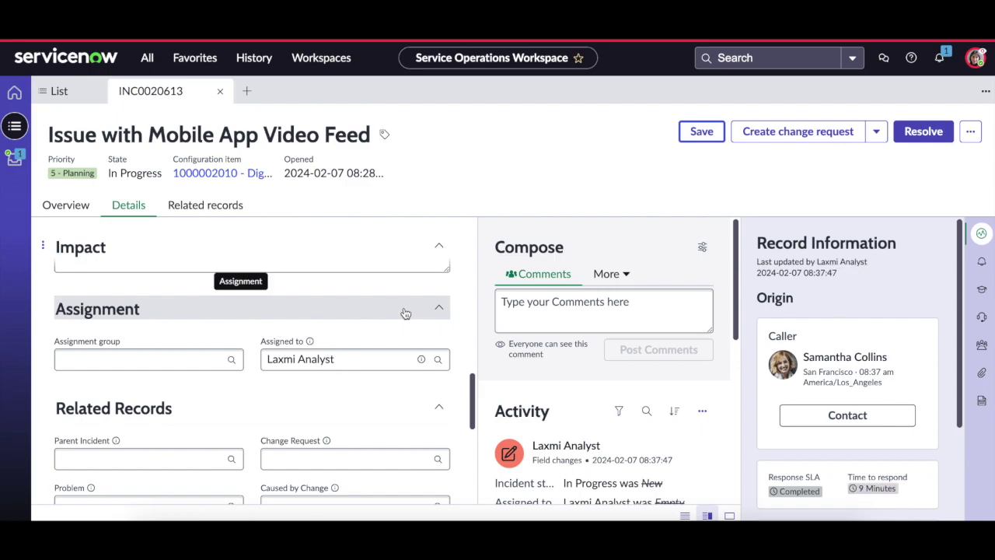
- Review the incident's activity stream for the state and assignment changes, the notification email and the related case entry
{"action": "scroll", "coordinate": [656, 319], "scroll_direction": "down", "scroll_amount": 3}
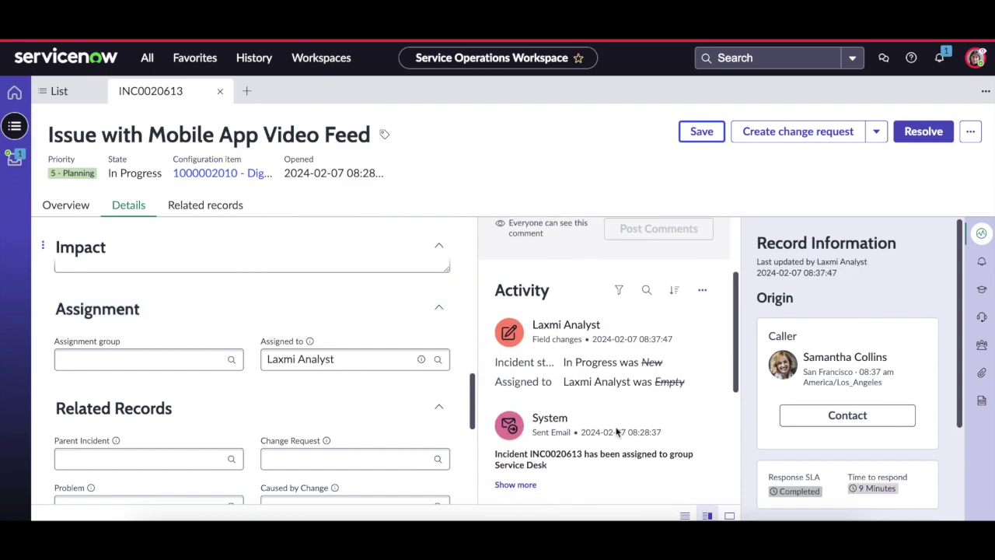
{"action": "scroll", "coordinate": [656, 319], "scroll_direction": "down", "scroll_amount": 4}
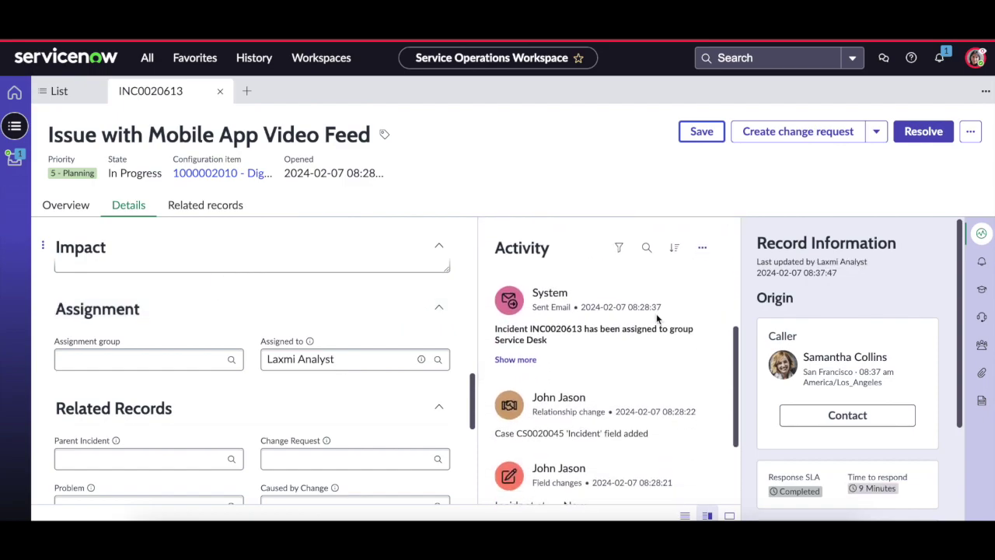
{"action": "scroll", "coordinate": [656, 319], "scroll_direction": "down", "scroll_amount": 2}
{"action": "scroll", "coordinate": [633, 436], "scroll_direction": "up", "scroll_amount": 4}
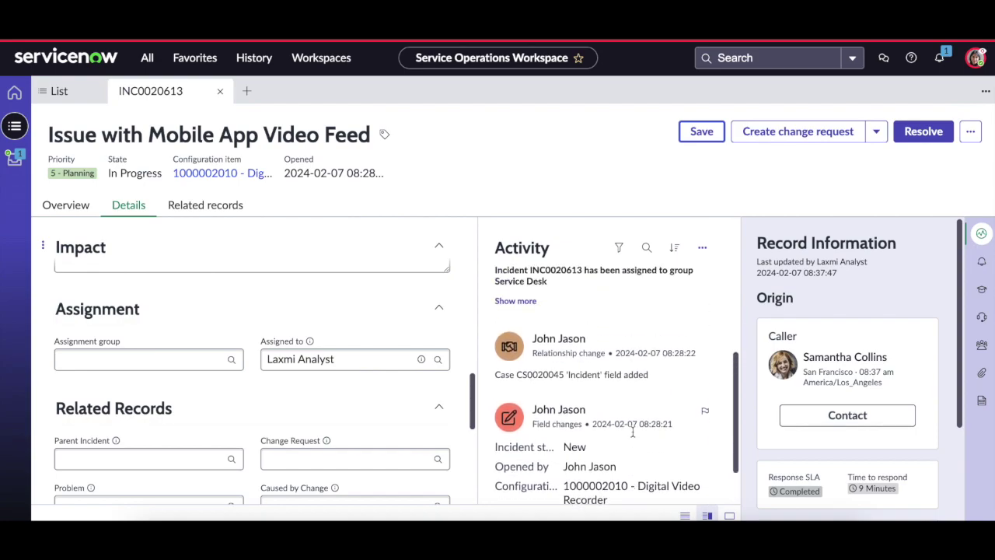
{"action": "scroll", "coordinate": [633, 436], "scroll_direction": "up", "scroll_amount": 4}
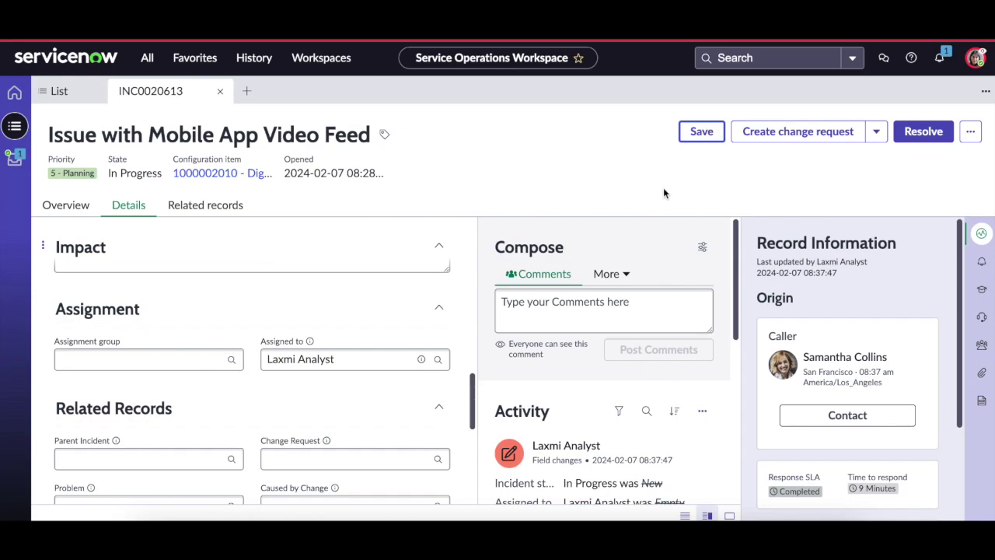
- Examine the incident's recommended actions for suggested parent incidents
{"action": "left_click", "coordinate": [980, 263]}
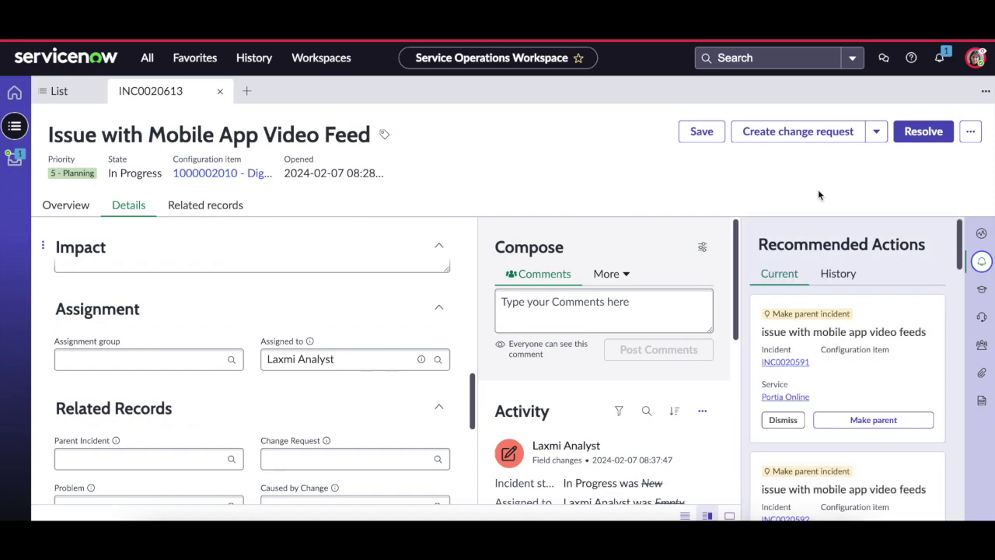
{"action": "scroll", "coordinate": [844, 361], "scroll_direction": "down", "scroll_amount": 1}
{"action": "scroll", "coordinate": [844, 356], "scroll_direction": "down", "scroll_amount": 2}
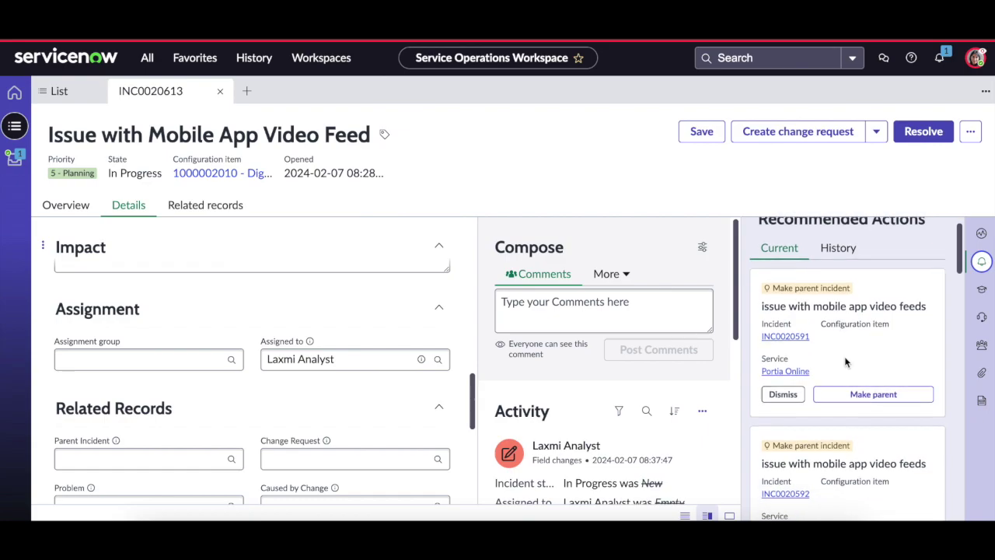
{"action": "scroll", "coordinate": [870, 314], "scroll_direction": "down", "scroll_amount": 5}
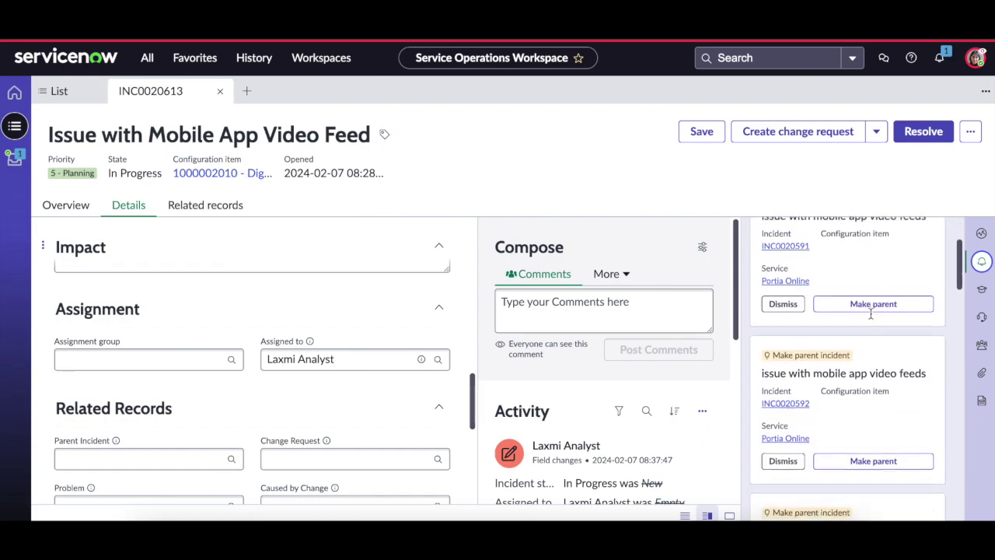
{"action": "scroll", "coordinate": [873, 318], "scroll_direction": "up", "scroll_amount": 6}
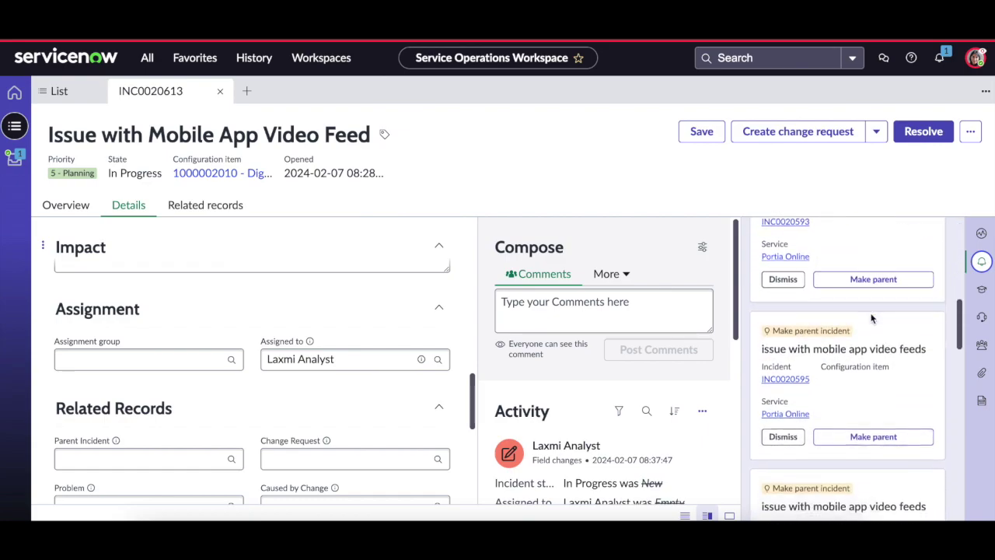
- Open the Agent Assist article "Fix "issue with mobile app video feed" for Solana Secure mobile app" and read it
{"action": "left_click", "coordinate": [983, 291]}
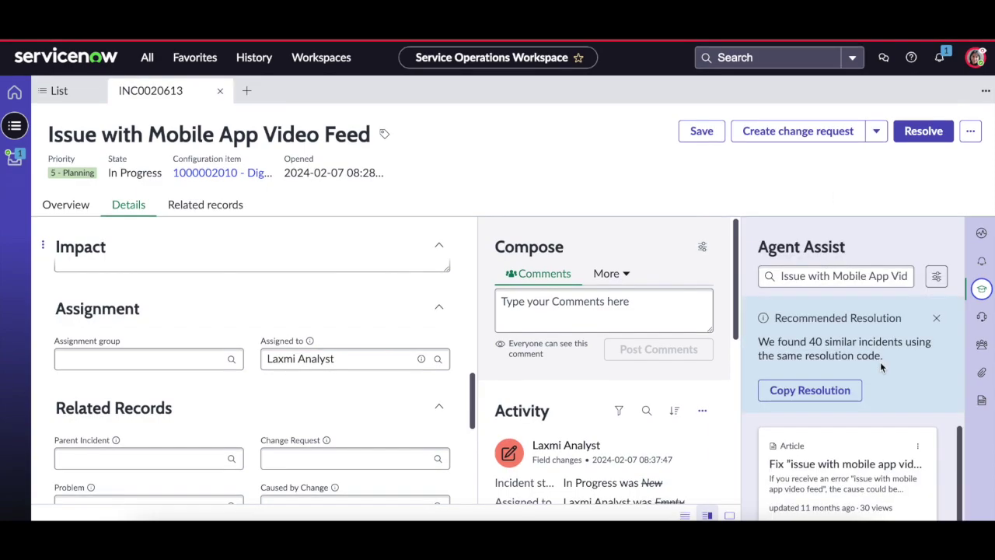
{"action": "scroll", "coordinate": [879, 440], "scroll_direction": "down", "scroll_amount": 1}
{"action": "scroll", "coordinate": [881, 444], "scroll_direction": "up", "scroll_amount": 1}
{"action": "scroll", "coordinate": [881, 445], "scroll_direction": "down", "scroll_amount": 1}
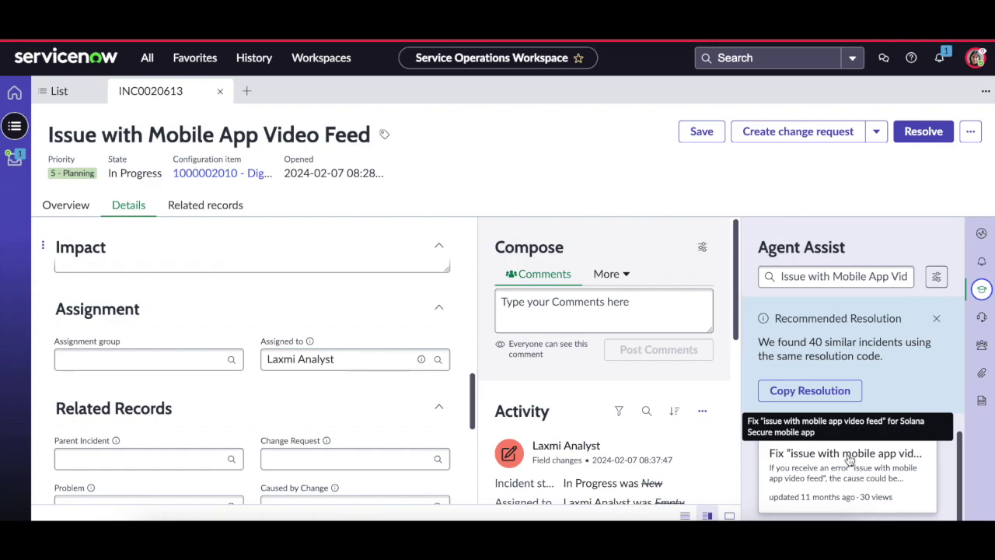
{"action": "left_click", "coordinate": [847, 456]}
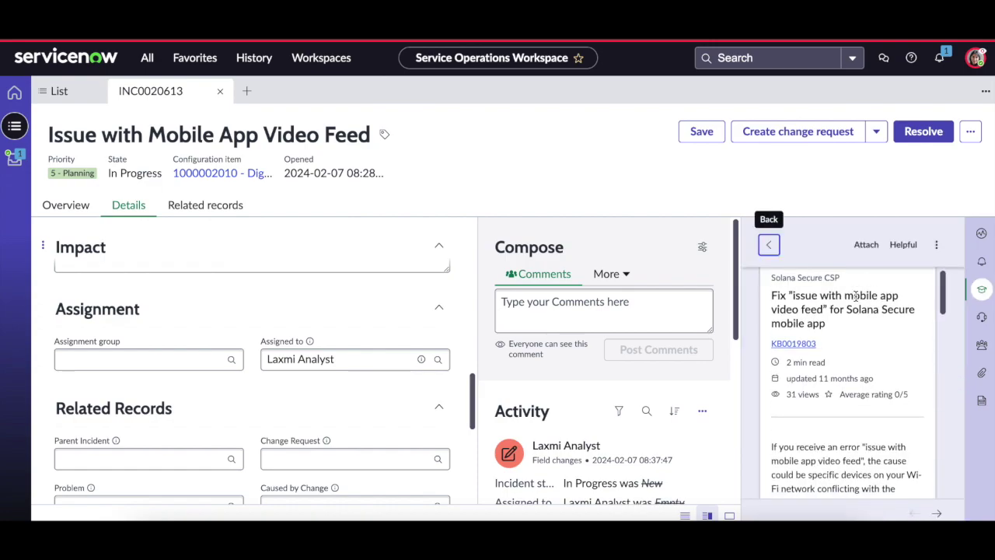
{"action": "scroll", "coordinate": [869, 354], "scroll_direction": "down", "scroll_amount": 1}
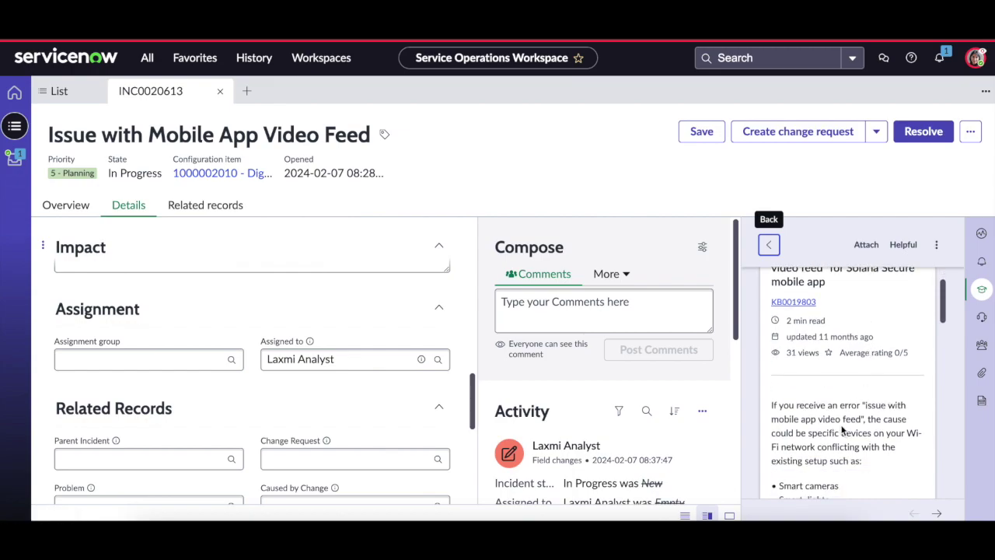
{"action": "scroll", "coordinate": [837, 432], "scroll_direction": "down", "scroll_amount": 1}
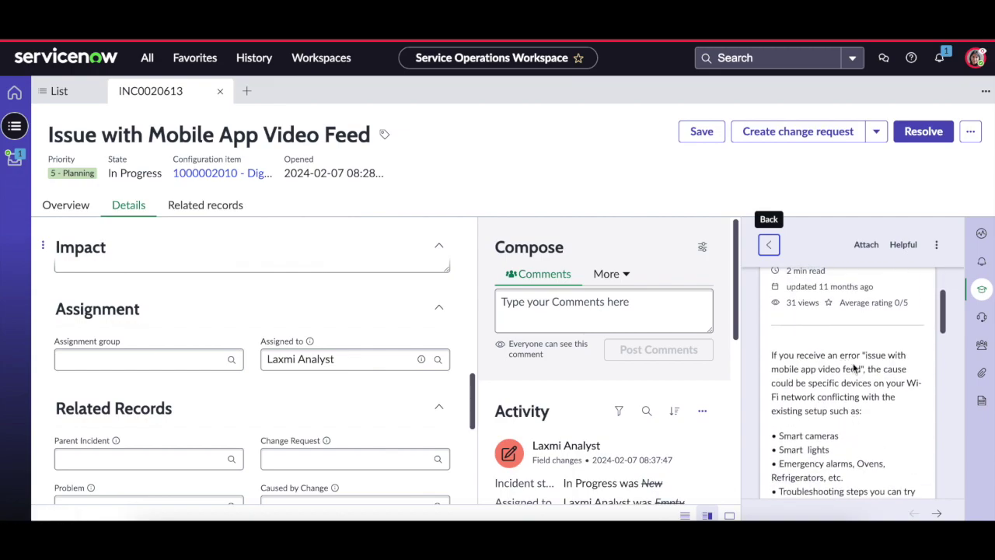
{"action": "scroll", "coordinate": [838, 366], "scroll_direction": "down", "scroll_amount": 1}
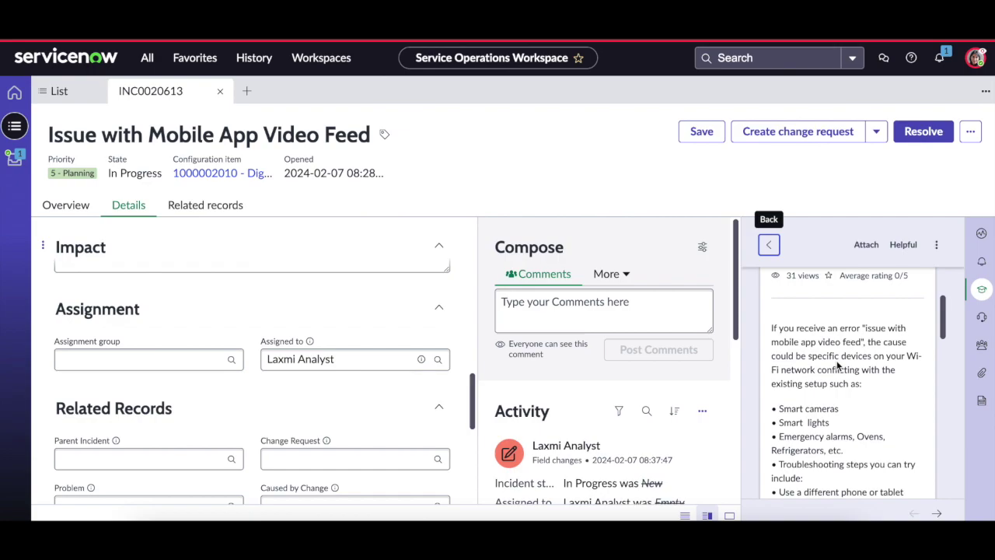
{"action": "scroll", "coordinate": [837, 365], "scroll_direction": "down", "scroll_amount": 3}
{"action": "scroll", "coordinate": [837, 365], "scroll_direction": "up", "scroll_amount": 6}
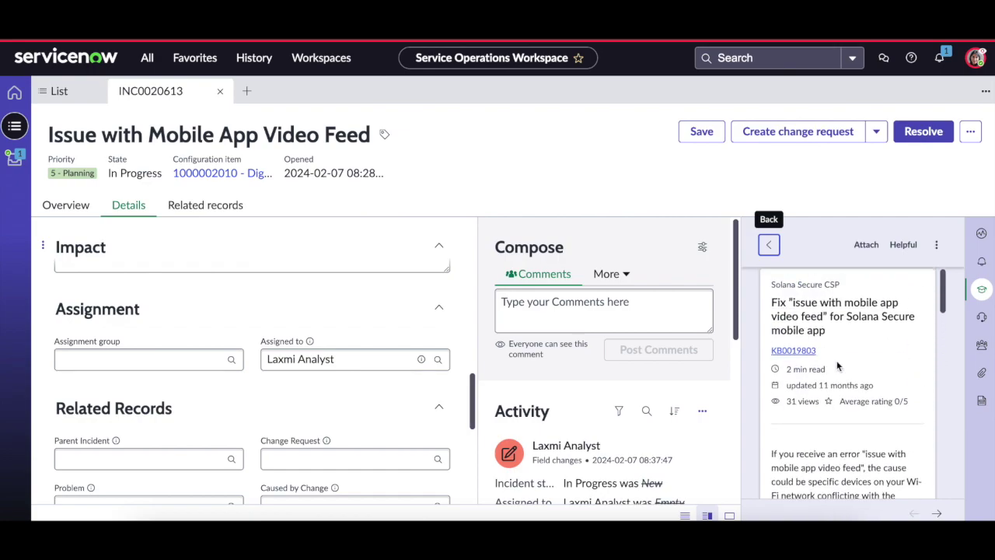
- Attach the article to the incident with the customer-visible comment "Please follow the steps" and check the activity entry
{"action": "left_click", "coordinate": [866, 245]}
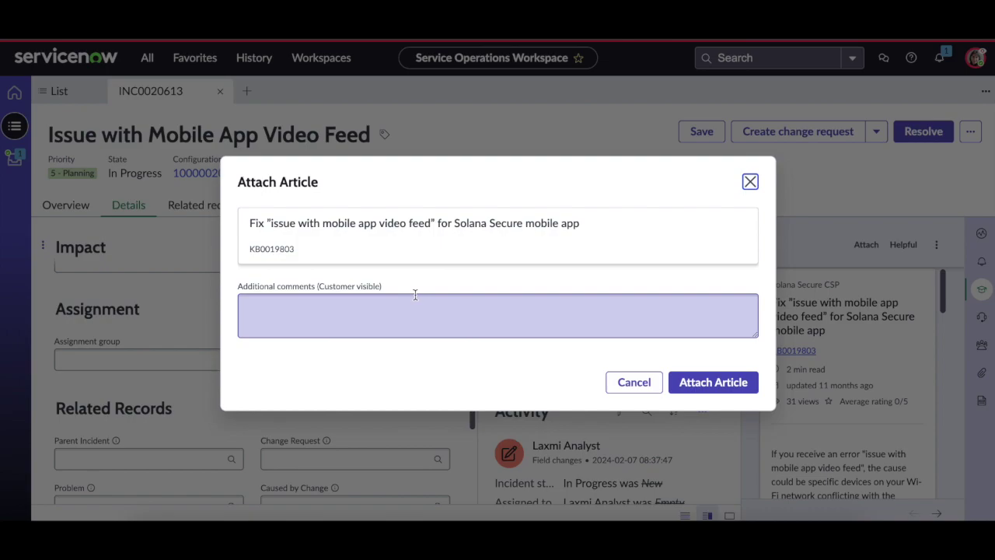
{"action": "left_click", "coordinate": [412, 297]}
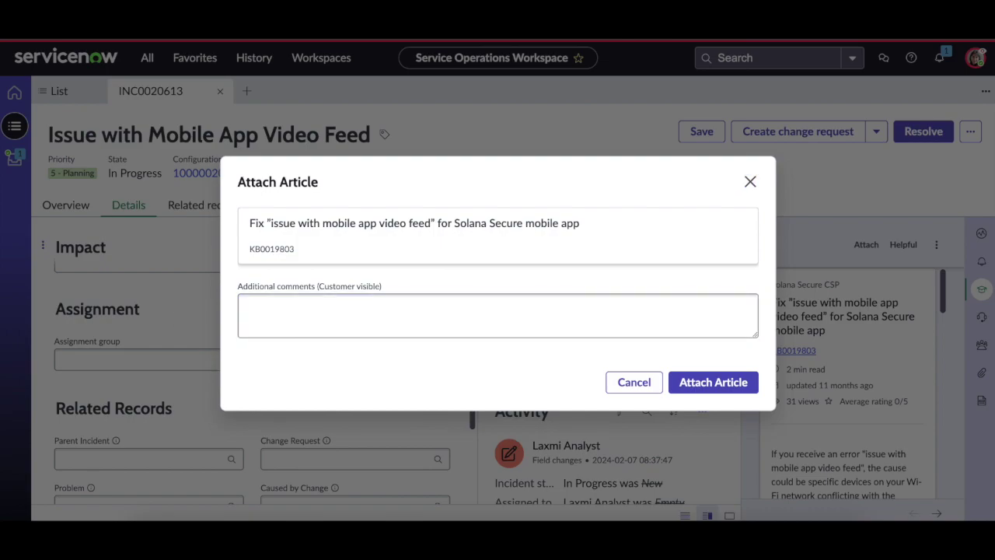
{"action": "left_click", "coordinate": [453, 313]}
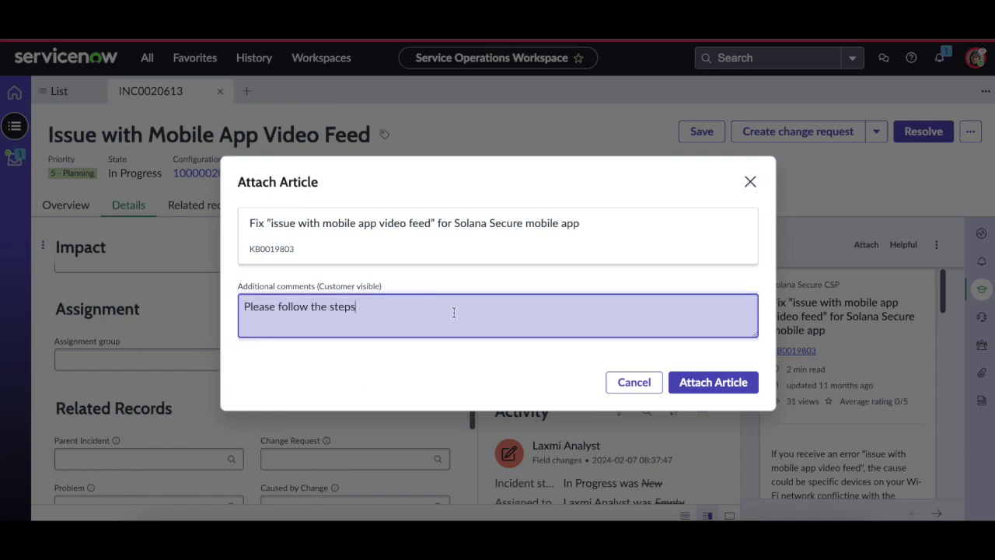
{"action": "type", "text": "Please follow the steps"}
{"action": "left_click", "coordinate": [713, 382]}
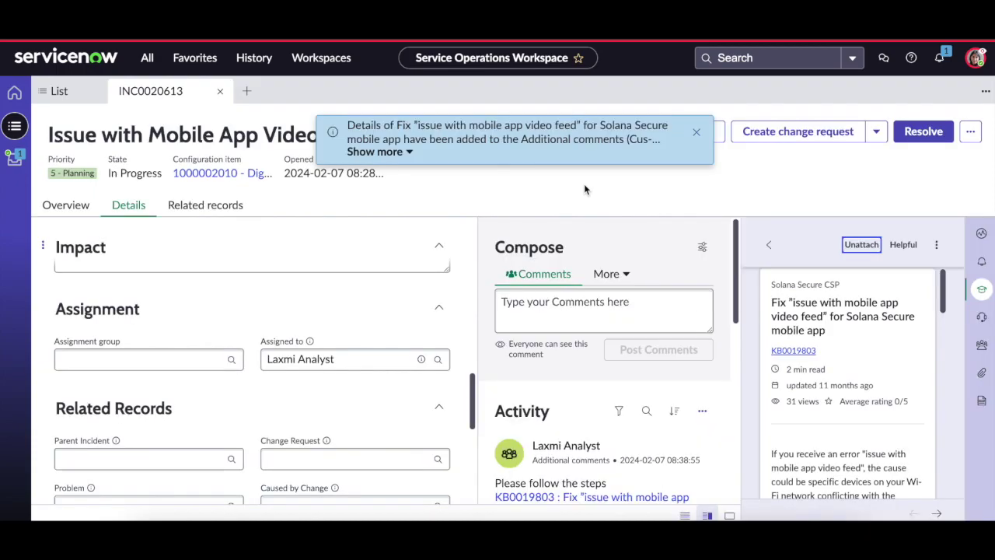
{"action": "scroll", "coordinate": [588, 364], "scroll_direction": "down", "scroll_amount": 3}
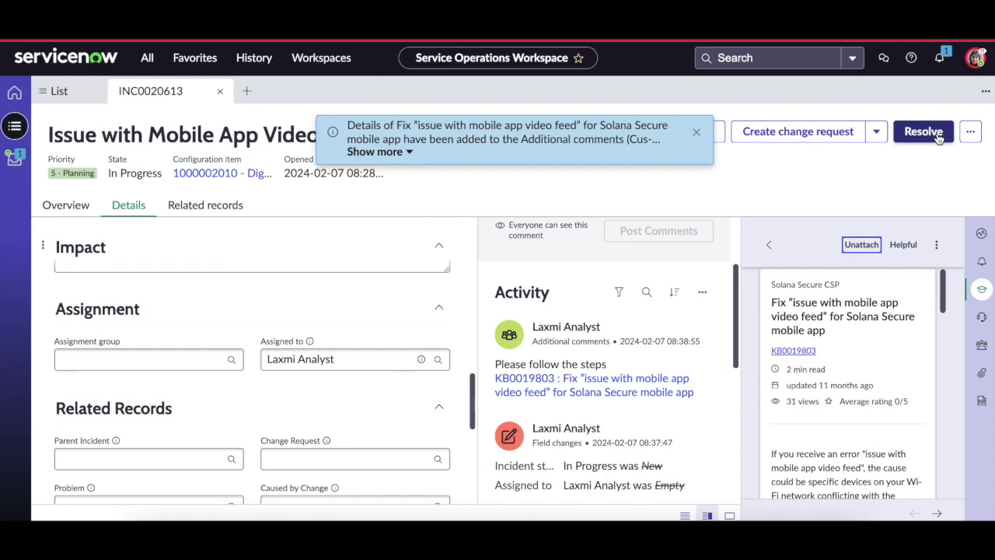
- Resolve the incident with the resolution code Workaround provided and the resolution notes "Article Shared"
{"action": "left_click", "coordinate": [932, 133]}
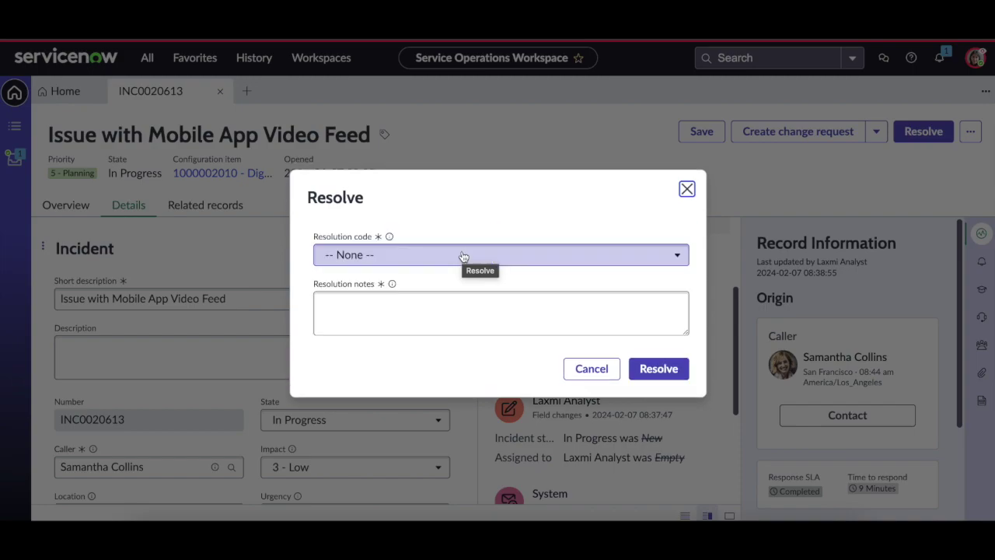
{"action": "left_click", "coordinate": [423, 257]}
{"action": "scroll", "coordinate": [414, 319], "scroll_direction": "down", "scroll_amount": 1}
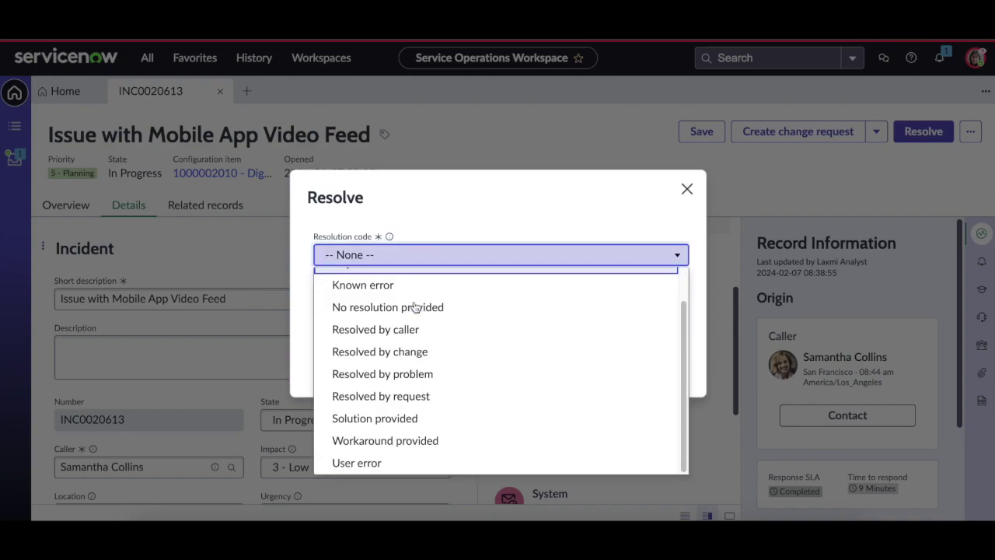
{"action": "left_click", "coordinate": [396, 419]}
{"action": "left_click", "coordinate": [410, 257]}
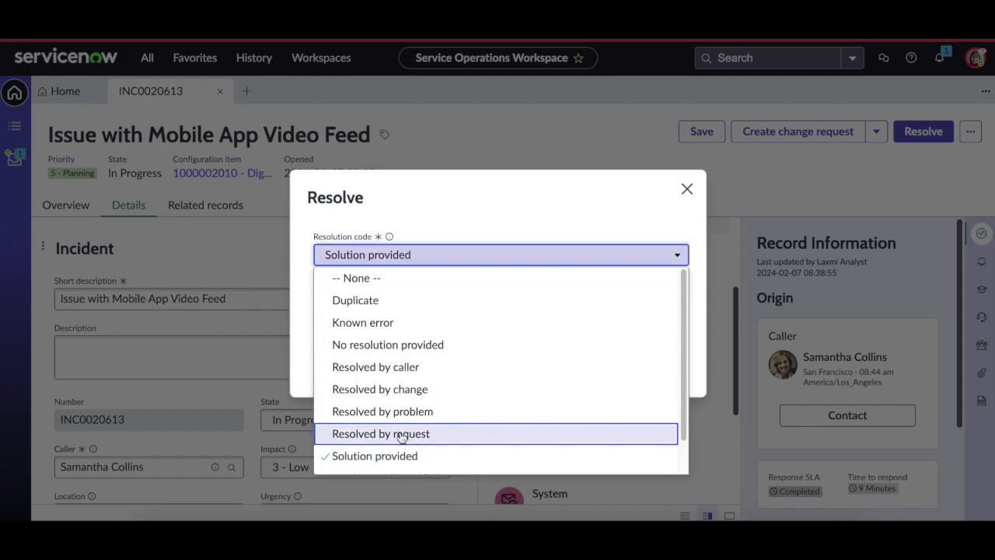
{"action": "scroll", "coordinate": [396, 447], "scroll_direction": "down", "scroll_amount": 1}
{"action": "left_click", "coordinate": [400, 441]}
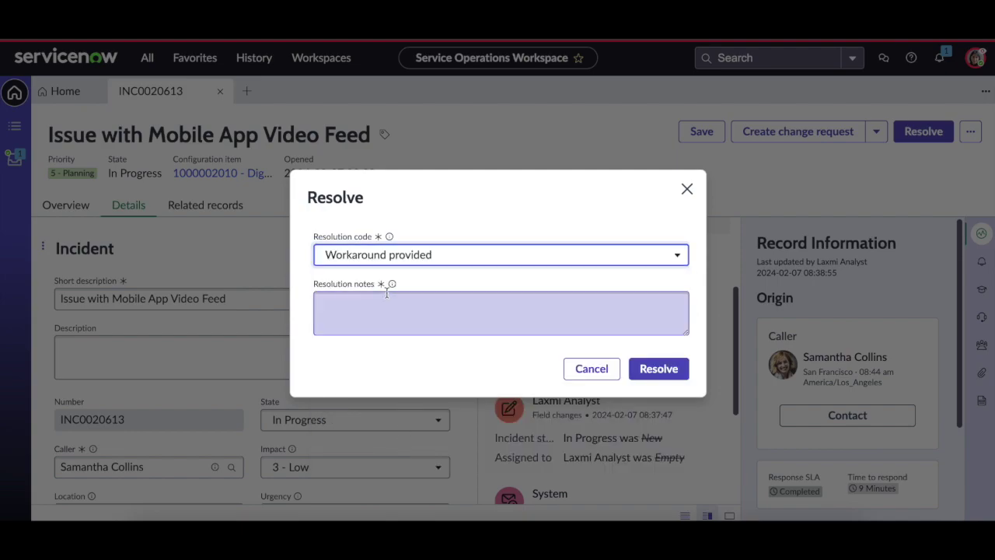
{"action": "left_click", "coordinate": [382, 303]}
{"action": "type", "text": "ARticle Shared"}
{"action": "left_click", "coordinate": [646, 366]}
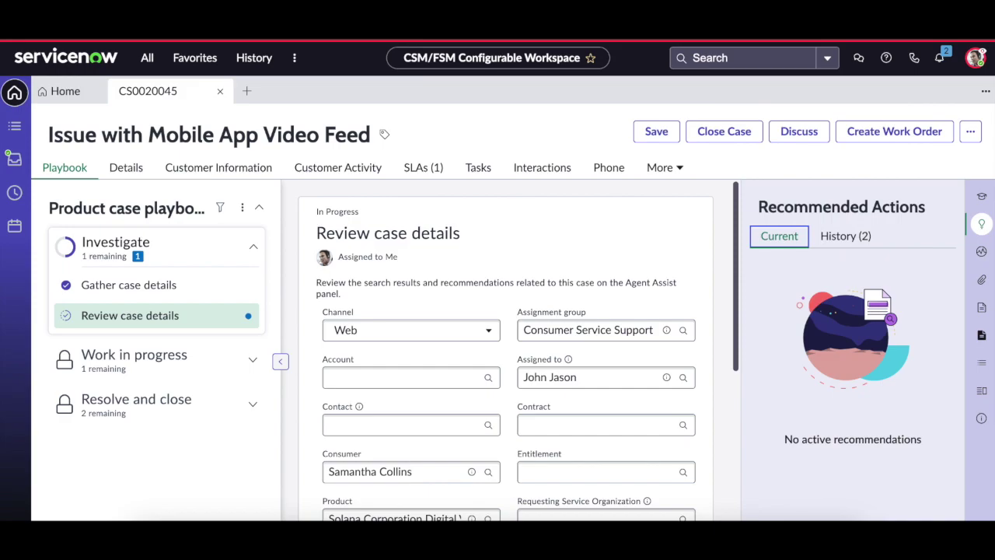
- End the current impersonation in the CSM/FSM Configurable Workspace and impersonate the agent assigned to the case again
{"action": "left_click", "coordinate": [976, 58]}
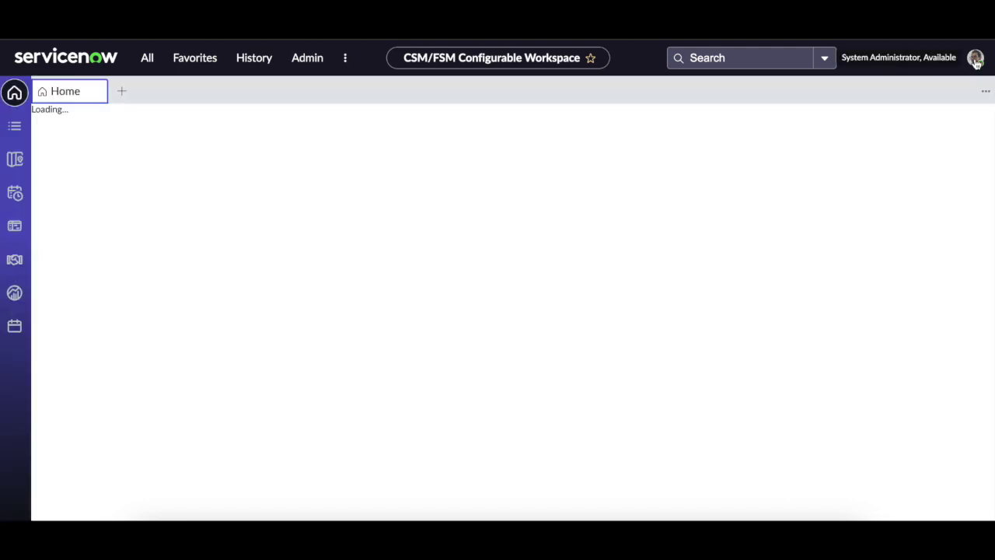
{"action": "left_click", "coordinate": [975, 60]}
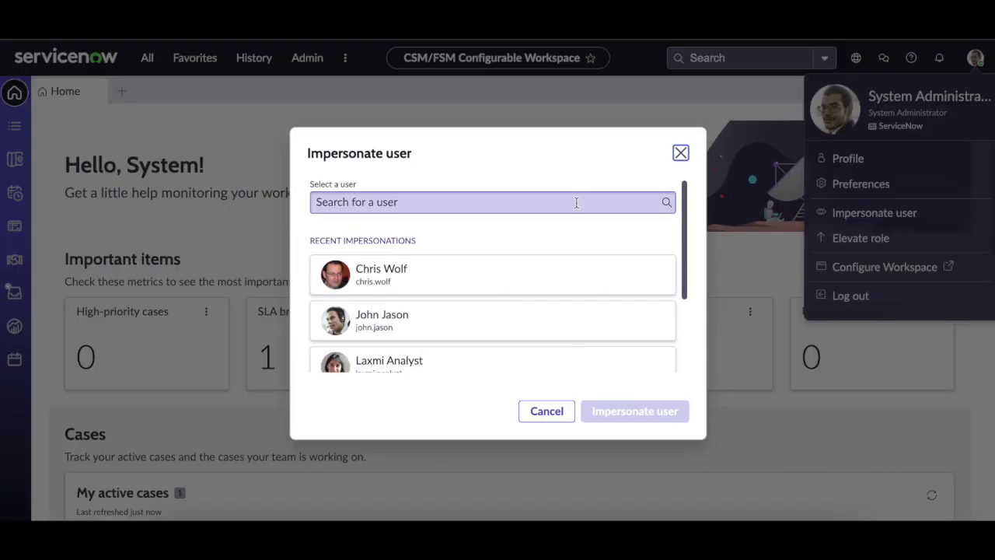
{"action": "scroll", "coordinate": [478, 268], "scroll_direction": "down", "scroll_amount": 2}
{"action": "left_click", "coordinate": [459, 266]}
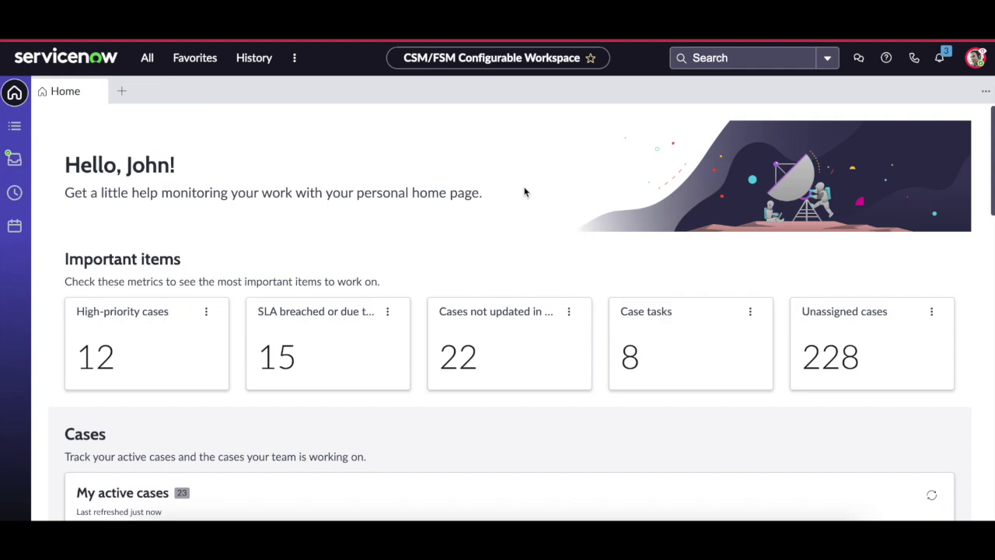
- Open the "Issue with Mobile App Video Feed" case from the My Cases list
{"action": "left_click", "coordinate": [14, 161]}
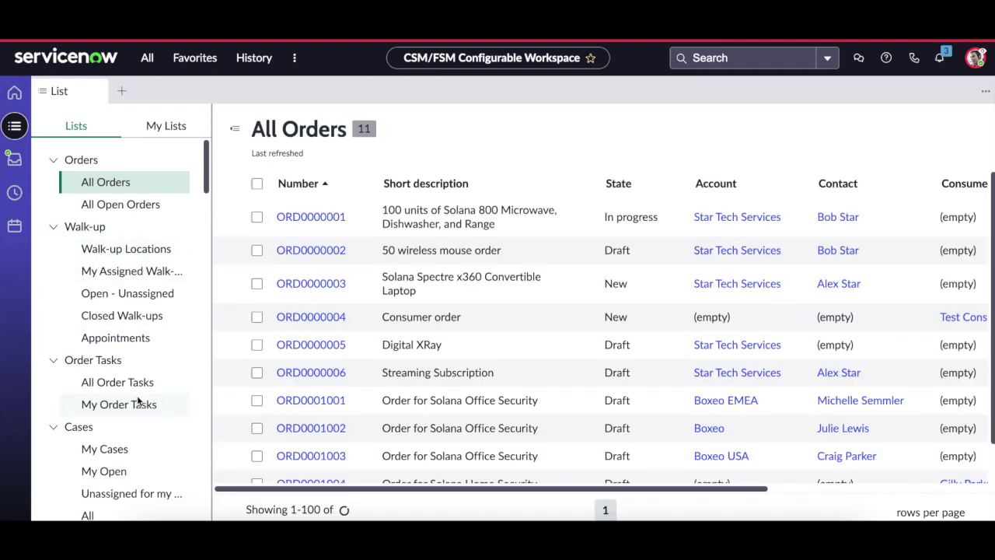
{"action": "scroll", "coordinate": [139, 401], "scroll_direction": "down", "scroll_amount": 1}
{"action": "left_click", "coordinate": [112, 412]}
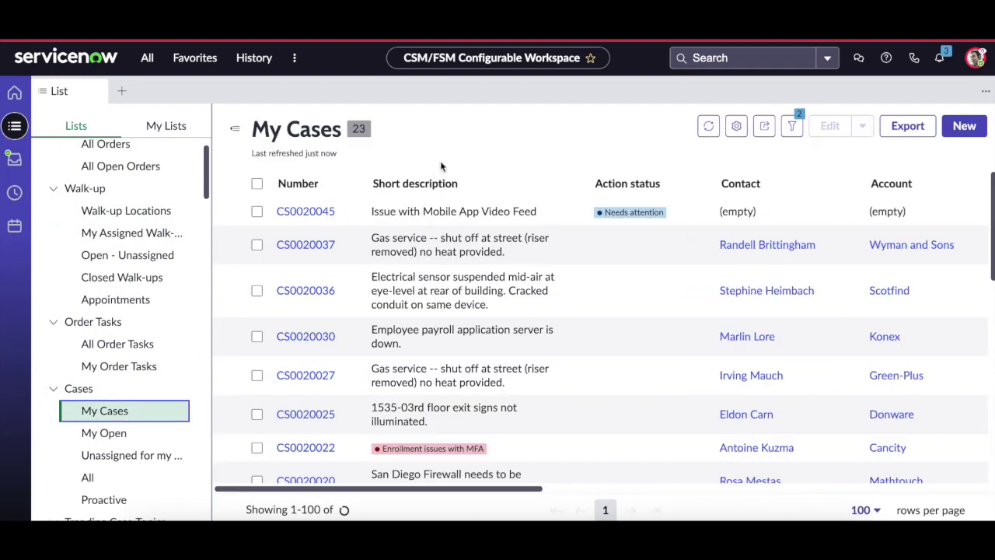
{"action": "left_click", "coordinate": [300, 217]}
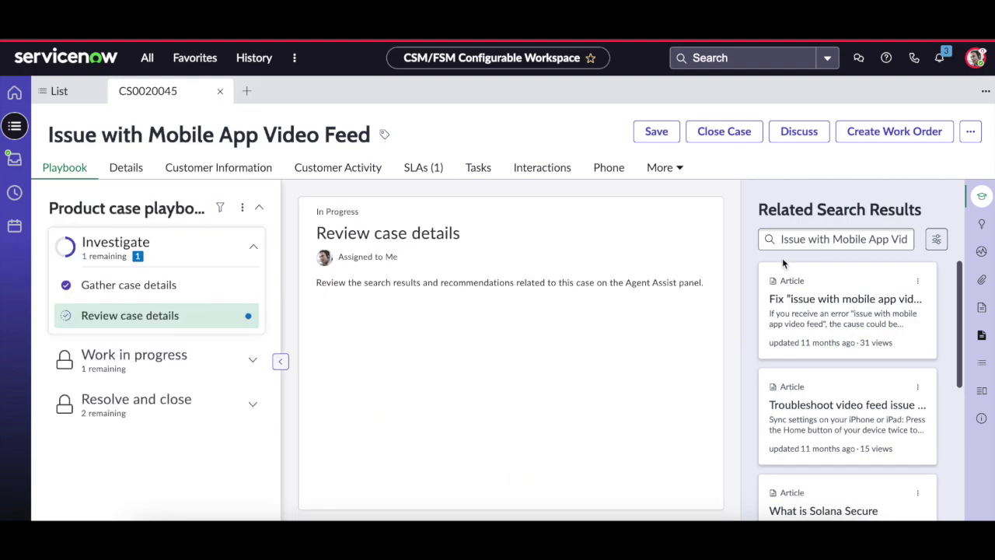
- Attach the recommended article on troubleshooting the video feed issue to the case
{"action": "left_click", "coordinate": [983, 227]}
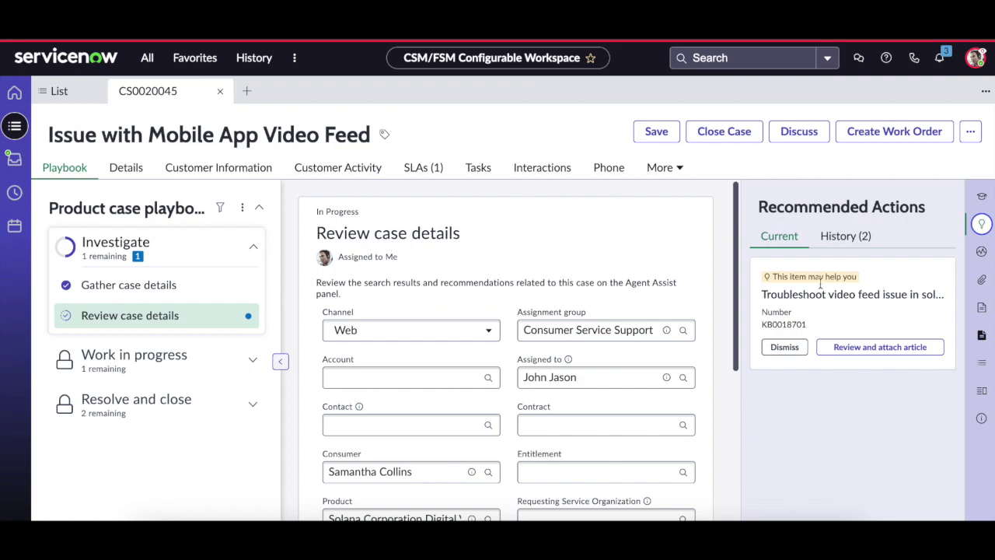
{"action": "left_click", "coordinate": [862, 350]}
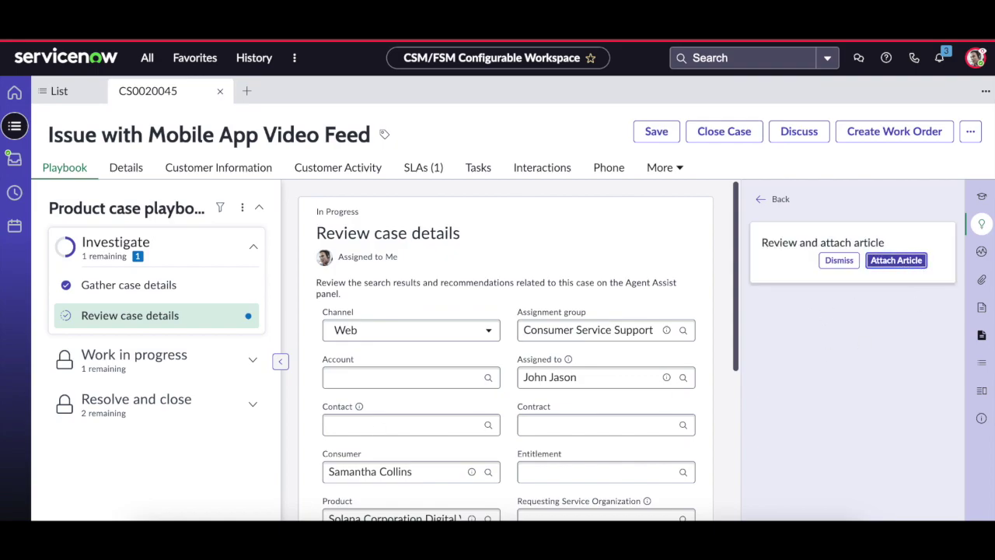
{"action": "left_click", "coordinate": [896, 261]}
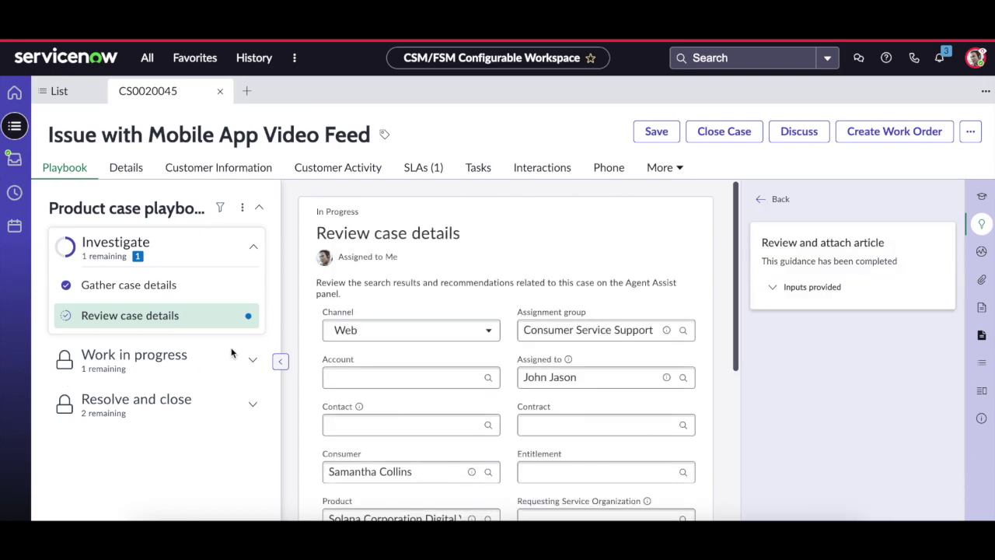
- Look through the Review case details form in the playbook and save it
{"action": "scroll", "coordinate": [561, 258], "scroll_direction": "down", "scroll_amount": 1}
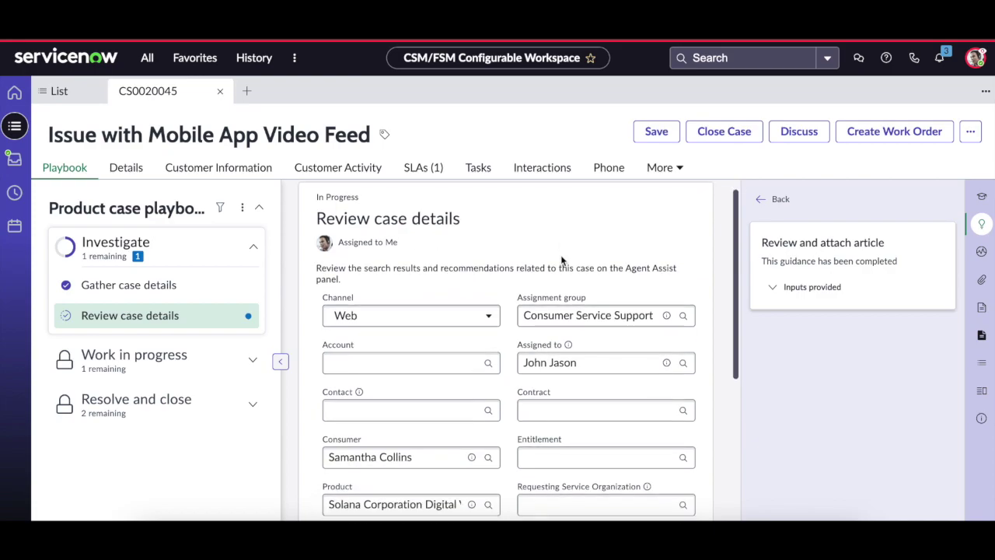
{"action": "scroll", "coordinate": [561, 261], "scroll_direction": "down", "scroll_amount": 5}
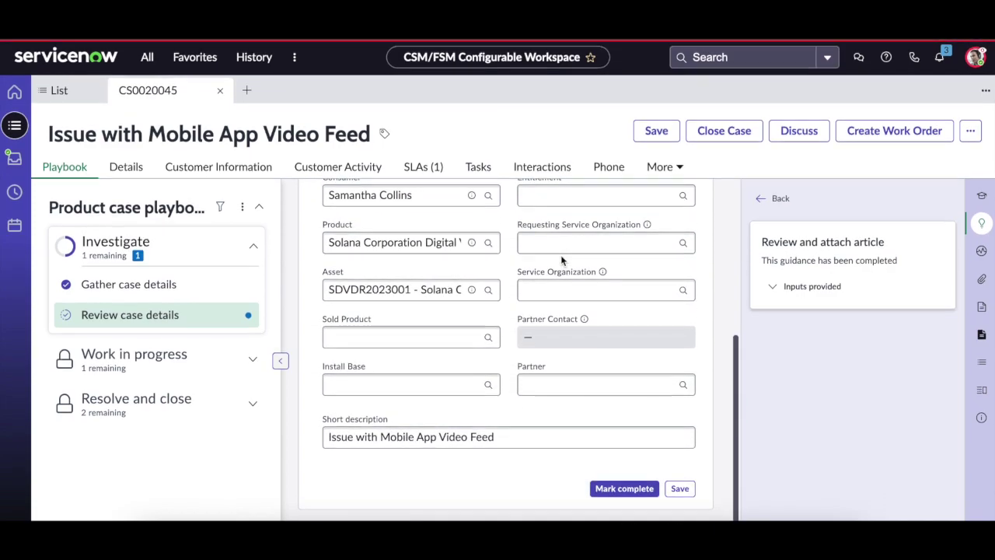
{"action": "scroll", "coordinate": [522, 418], "scroll_direction": "up", "scroll_amount": 5}
{"action": "scroll", "coordinate": [522, 419], "scroll_direction": "down", "scroll_amount": 1}
{"action": "scroll", "coordinate": [523, 419], "scroll_direction": "up", "scroll_amount": 1}
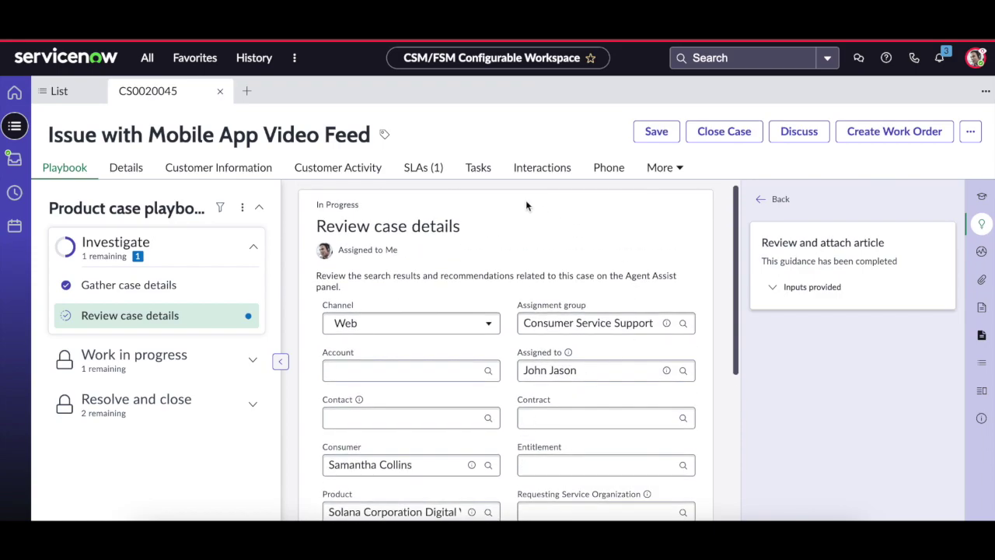
{"action": "scroll", "coordinate": [525, 205], "scroll_direction": "down", "scroll_amount": 5}
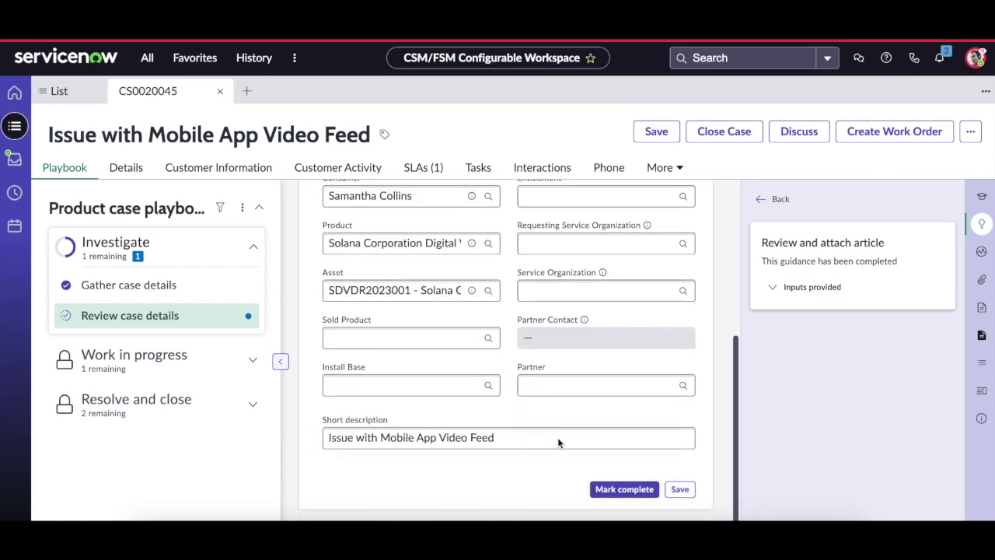
{"action": "left_click", "coordinate": [681, 489]}
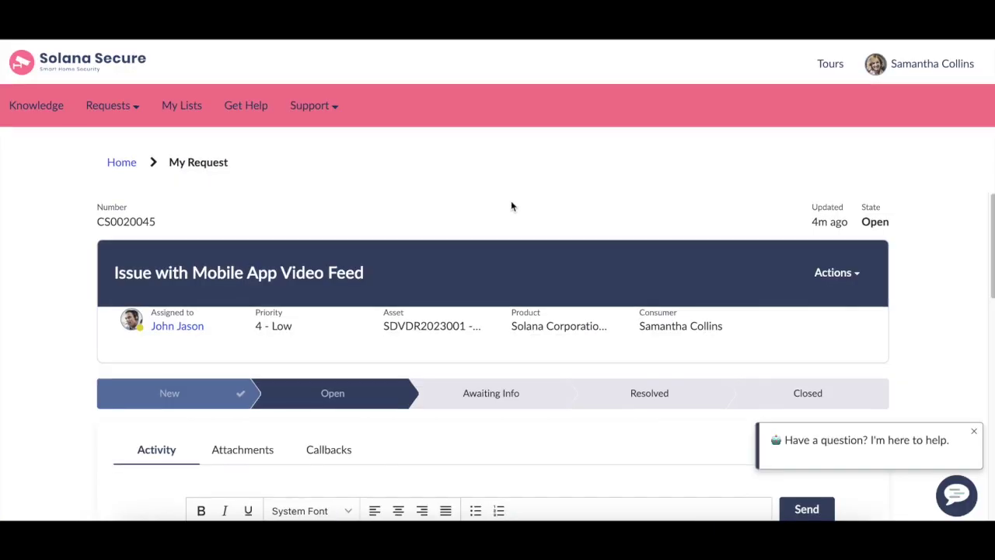
- Switch to the customer's request in the Solana Secure portal and open the article linked in the agent's comment
{"action": "scroll", "coordinate": [556, 262], "scroll_direction": "down", "scroll_amount": 1}
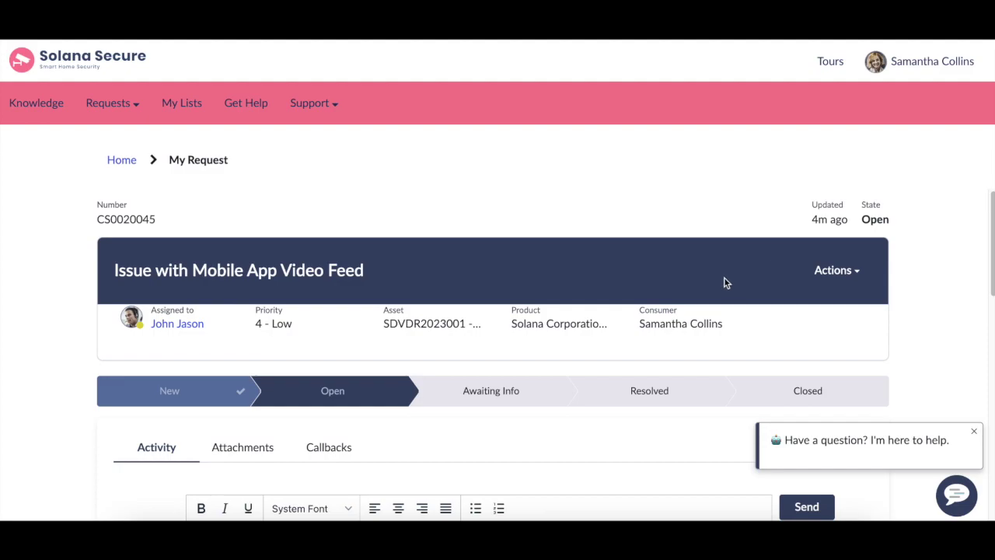
{"action": "scroll", "coordinate": [724, 282], "scroll_direction": "down", "scroll_amount": 2}
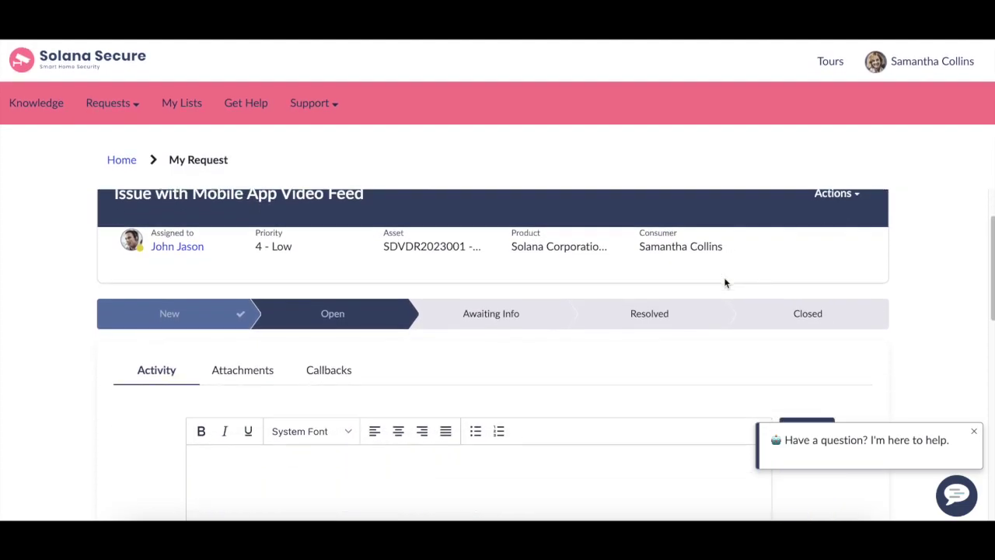
{"action": "scroll", "coordinate": [724, 282], "scroll_direction": "up", "scroll_amount": 1}
{"action": "scroll", "coordinate": [725, 282], "scroll_direction": "down", "scroll_amount": 10}
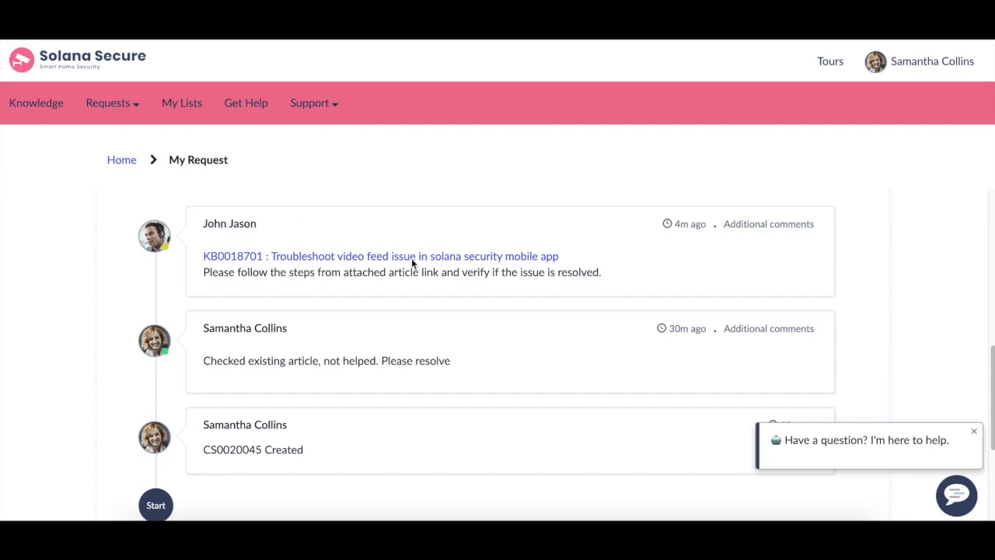
{"action": "left_click", "coordinate": [400, 258]}
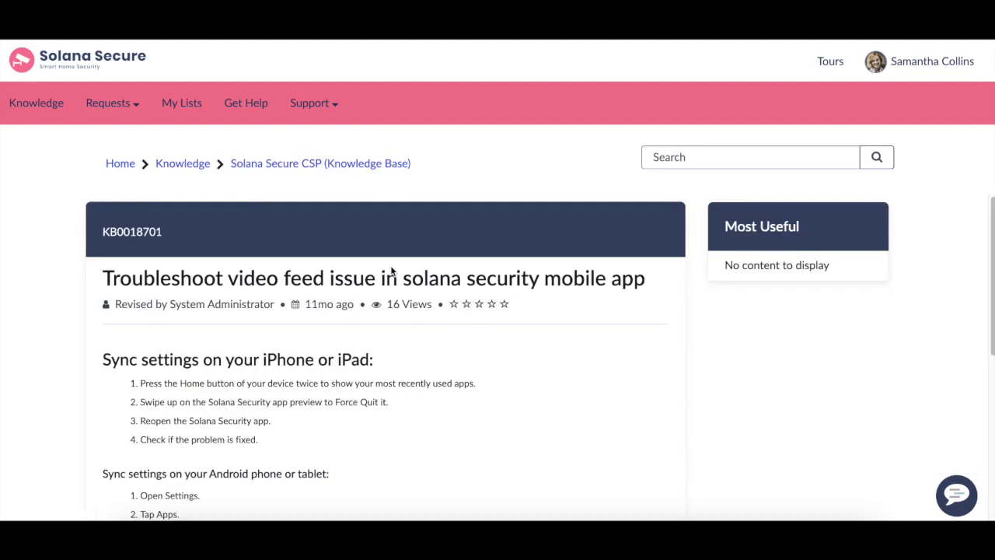
- Read the article's sync instructions for iPhone or iPad and for Android devices
{"action": "scroll", "coordinate": [391, 269], "scroll_direction": "down", "scroll_amount": 3}
{"action": "scroll", "coordinate": [391, 270], "scroll_direction": "down", "scroll_amount": 2}
{"action": "scroll", "coordinate": [391, 271], "scroll_direction": "up", "scroll_amount": 3}
{"action": "scroll", "coordinate": [390, 270], "scroll_direction": "down", "scroll_amount": 3}
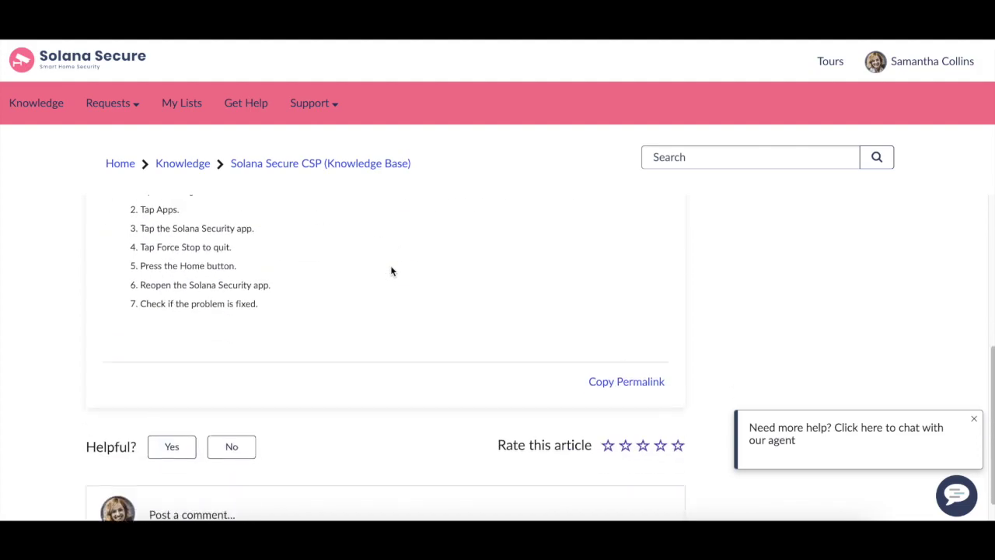
{"action": "scroll", "coordinate": [394, 344], "scroll_direction": "up", "scroll_amount": 5}
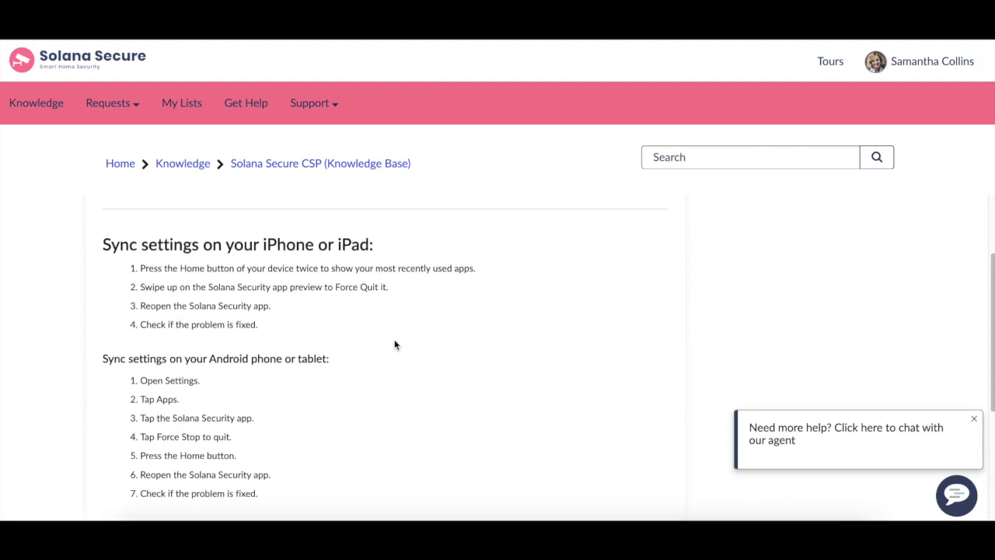
{"action": "scroll", "coordinate": [394, 345], "scroll_direction": "down", "scroll_amount": 1}
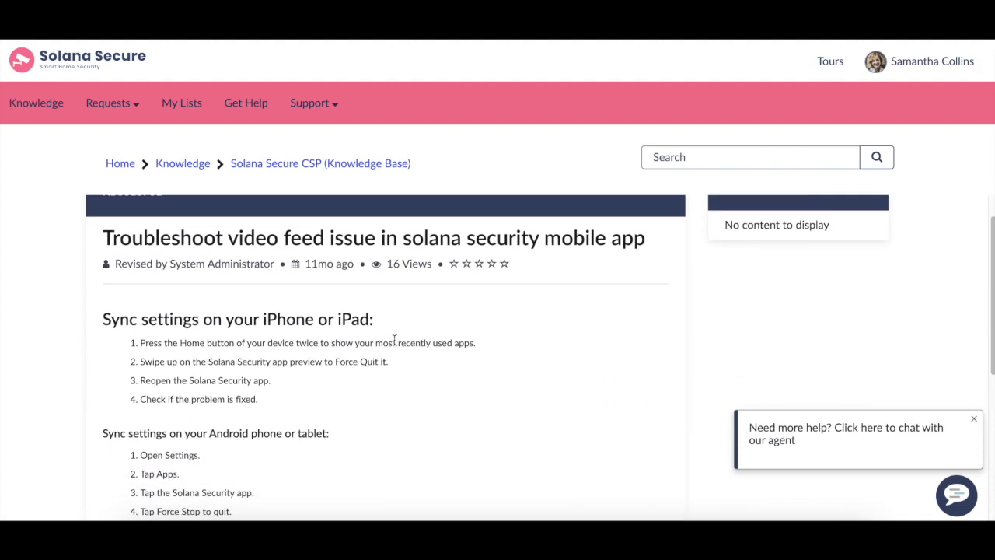
{"action": "scroll", "coordinate": [415, 333], "scroll_direction": "up", "scroll_amount": 1}
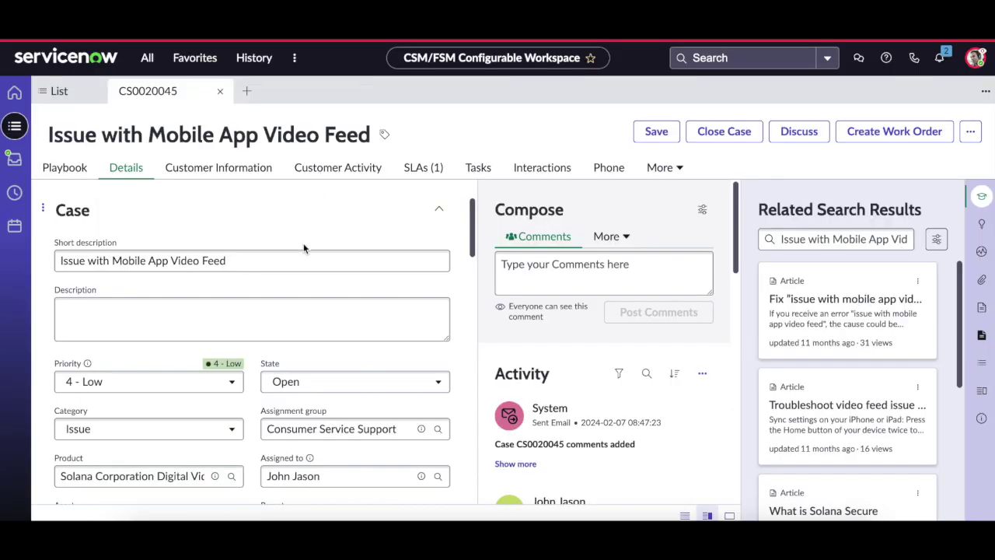
- Return to the case in the CSM/FSM Configurable Workspace, try to propose a solution, and check the required Closure Information fields
{"action": "left_click", "coordinate": [969, 132]}
{"action": "left_click", "coordinate": [533, 138]}
{"action": "scroll", "coordinate": [277, 355], "scroll_direction": "down", "scroll_amount": 3}
{"action": "scroll", "coordinate": [276, 358], "scroll_direction": "down", "scroll_amount": 15}
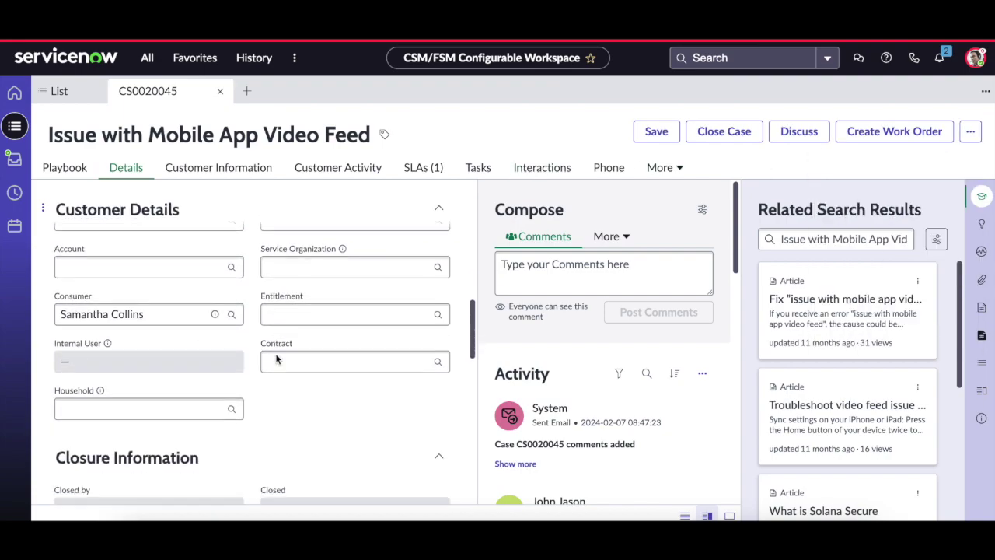
{"action": "scroll", "coordinate": [287, 367], "scroll_direction": "down", "scroll_amount": 2}
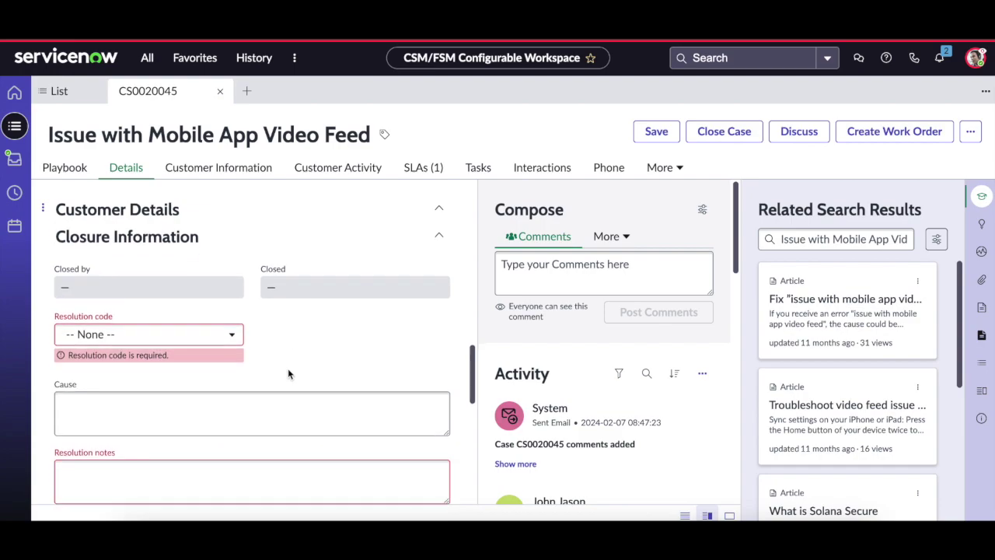
{"action": "scroll", "coordinate": [167, 334], "scroll_direction": "down", "scroll_amount": 2}
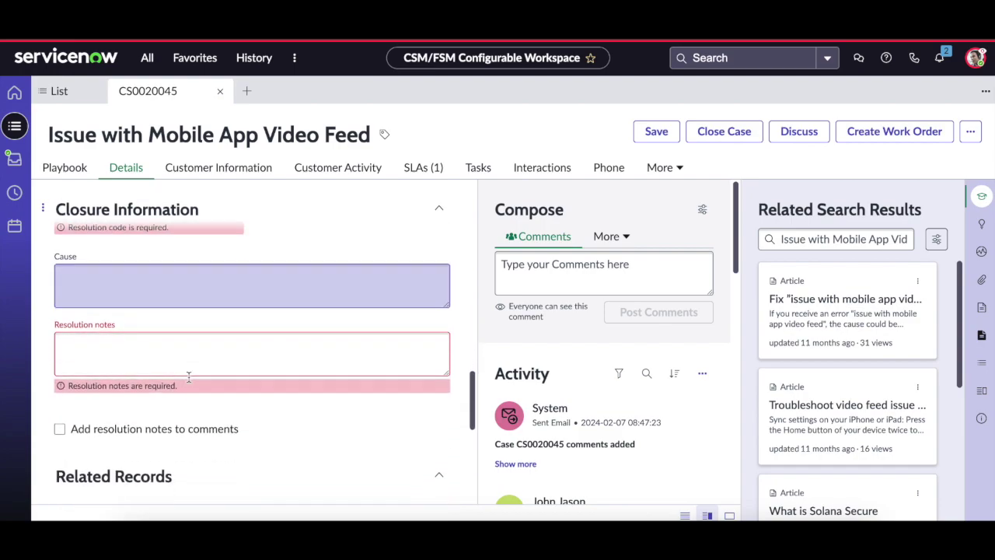
{"action": "scroll", "coordinate": [188, 377], "scroll_direction": "up", "scroll_amount": 4}
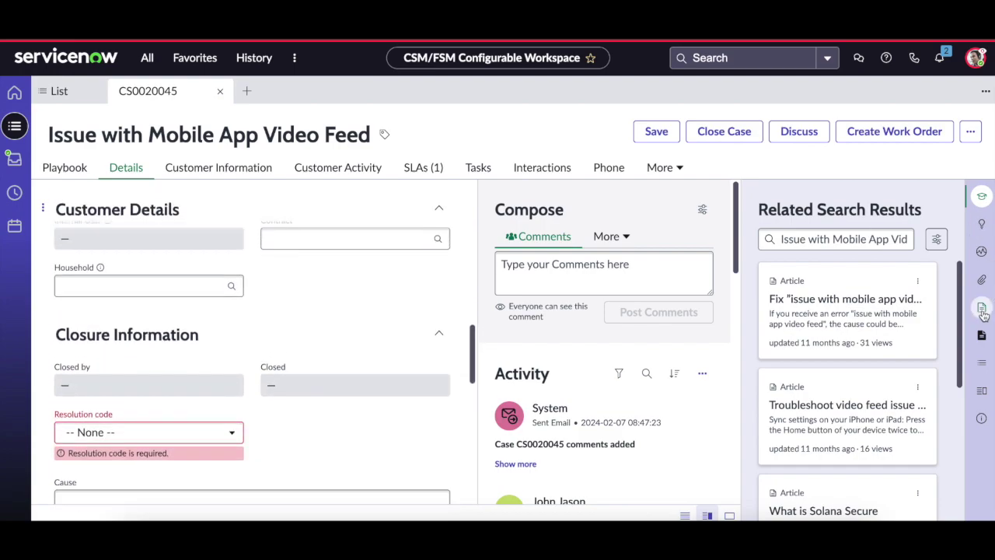
- Apply the "Resolved w Incident" template to the case and check the filled-in resolution code and resolution notes
{"action": "left_click", "coordinate": [982, 308]}
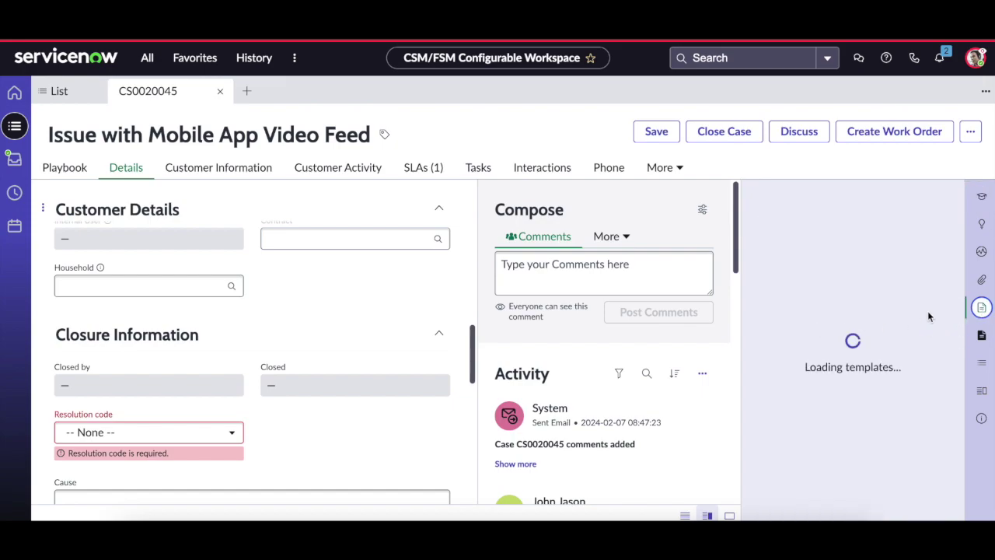
{"action": "scroll", "coordinate": [886, 319], "scroll_direction": "down", "scroll_amount": 3}
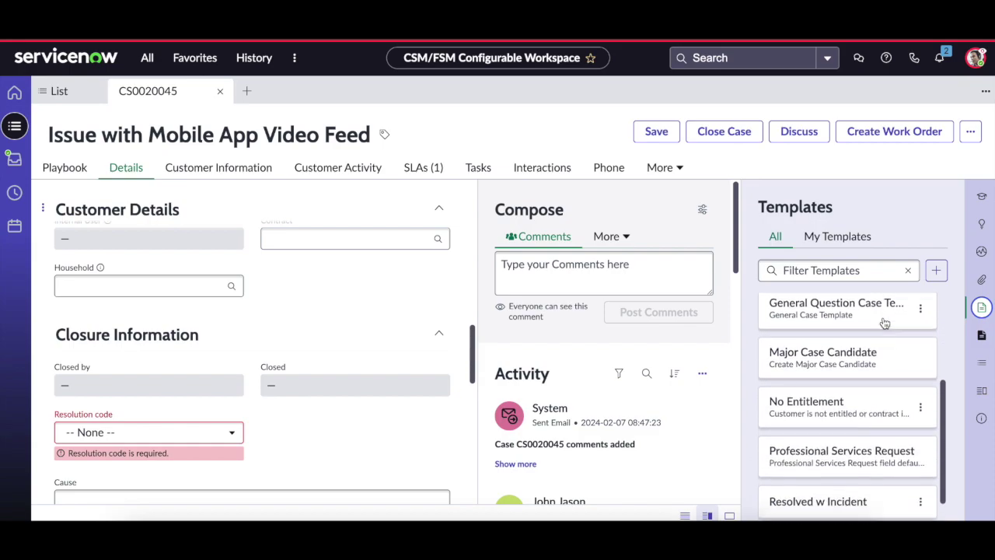
{"action": "left_click", "coordinate": [812, 469]}
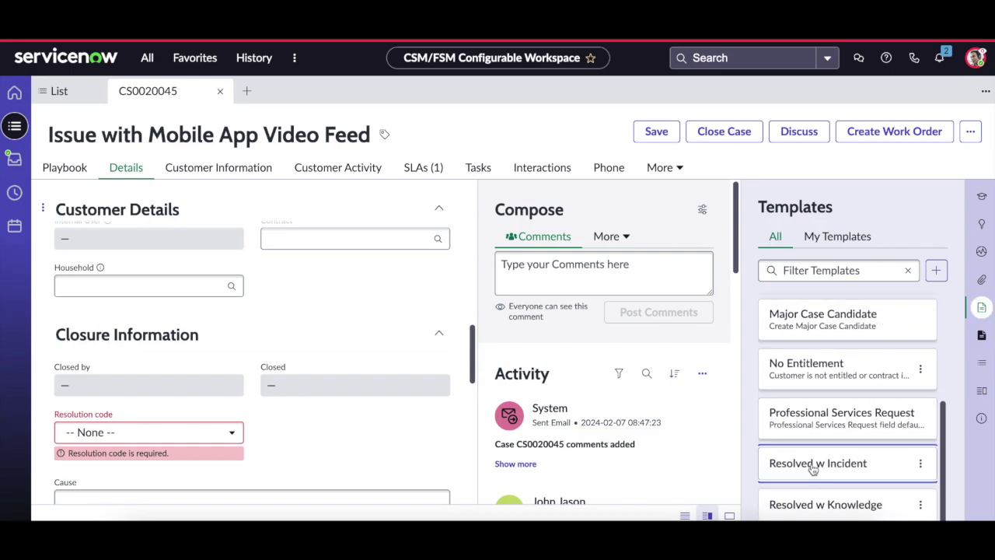
{"action": "scroll", "coordinate": [307, 317], "scroll_direction": "up", "scroll_amount": 2}
{"action": "scroll", "coordinate": [307, 317], "scroll_direction": "down", "scroll_amount": 7}
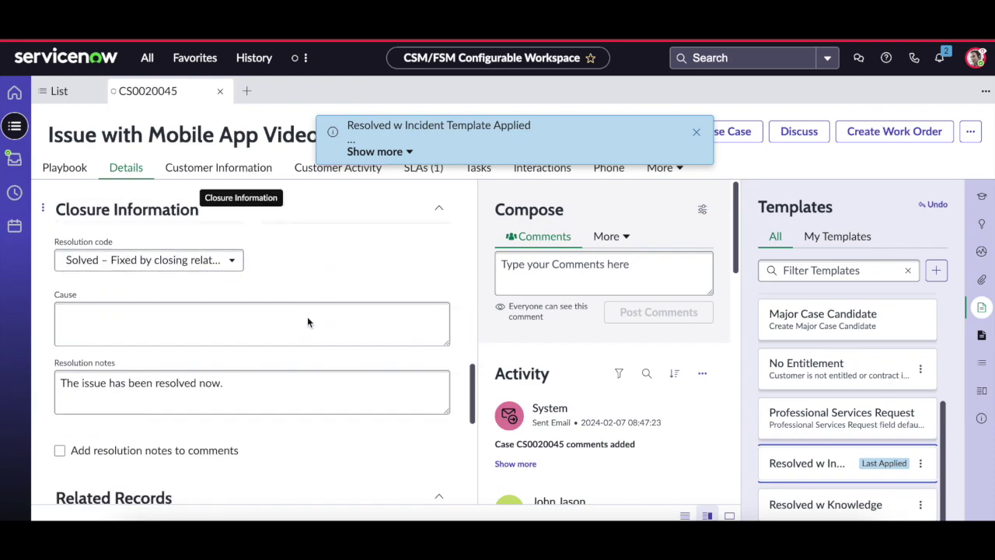
{"action": "scroll", "coordinate": [307, 317], "scroll_direction": "up", "scroll_amount": 8}
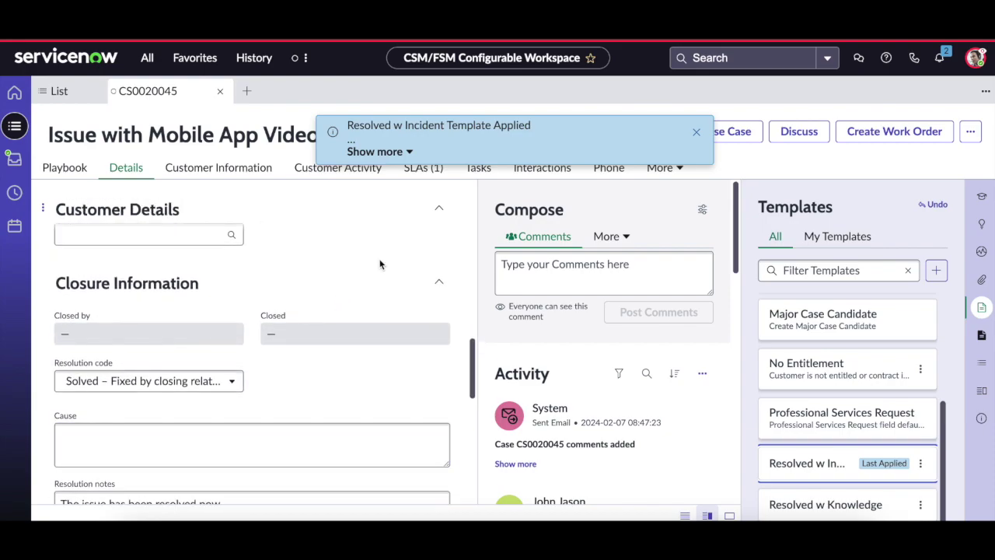
- Propose the solution to the customer and save the case
{"action": "left_click", "coordinate": [970, 131]}
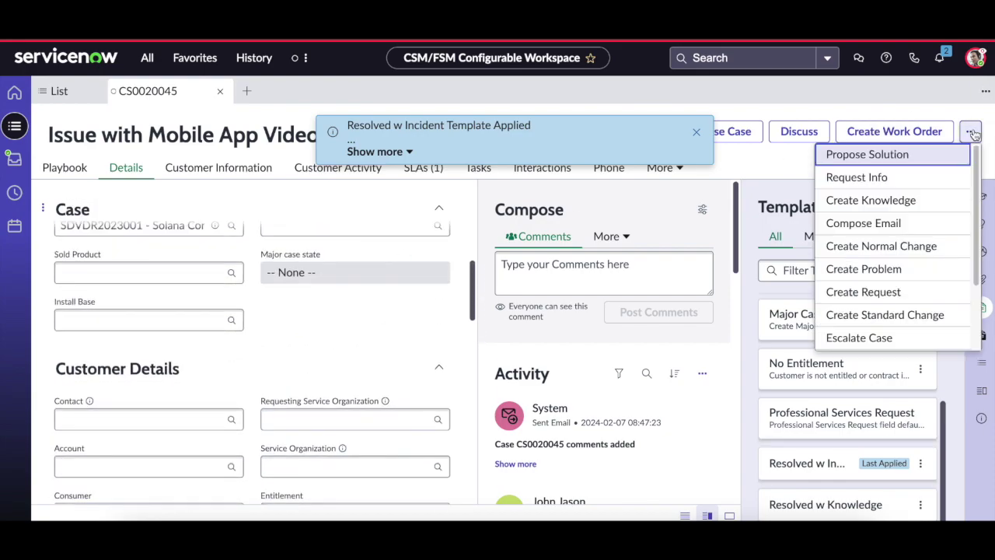
{"action": "left_click", "coordinate": [856, 155]}
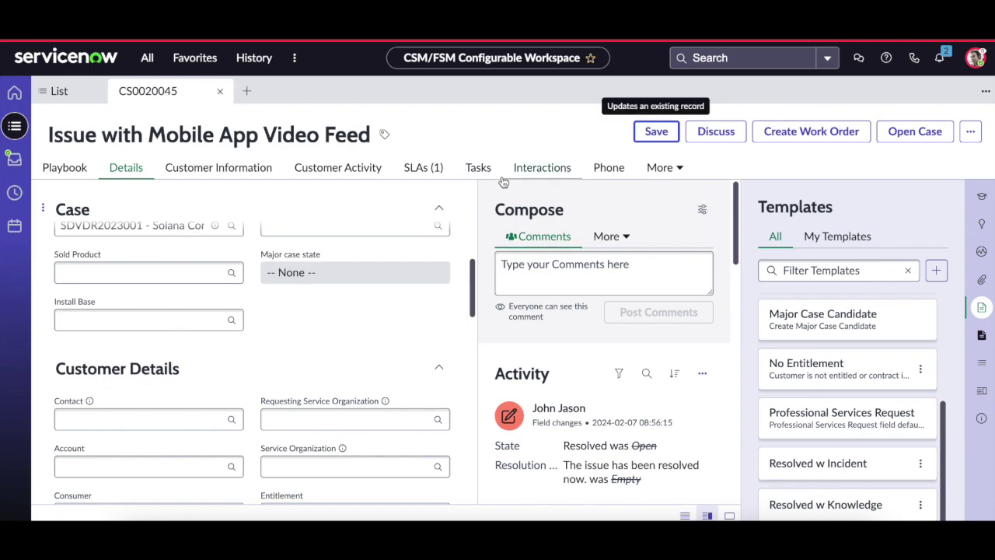
{"action": "left_click", "coordinate": [655, 133]}
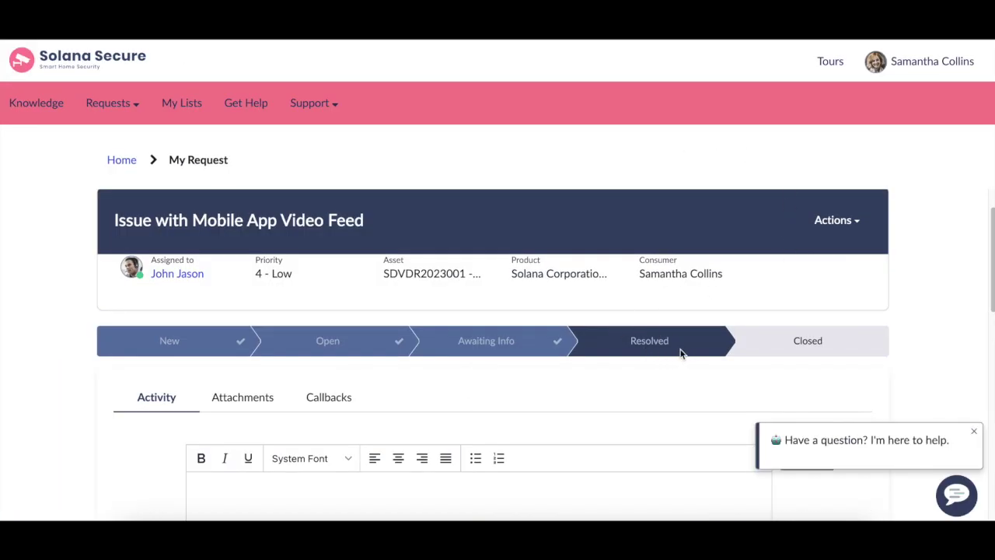
- Switch to the customer's request in the Solana Secure portal, accept the proposed solution, and check the request's status
{"action": "left_click", "coordinate": [835, 223]}
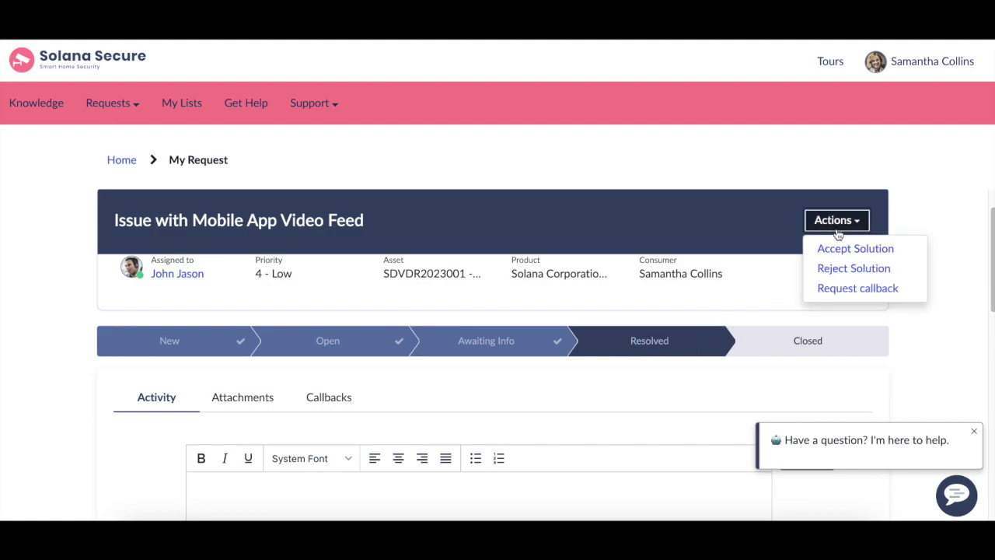
{"action": "left_click", "coordinate": [838, 251]}
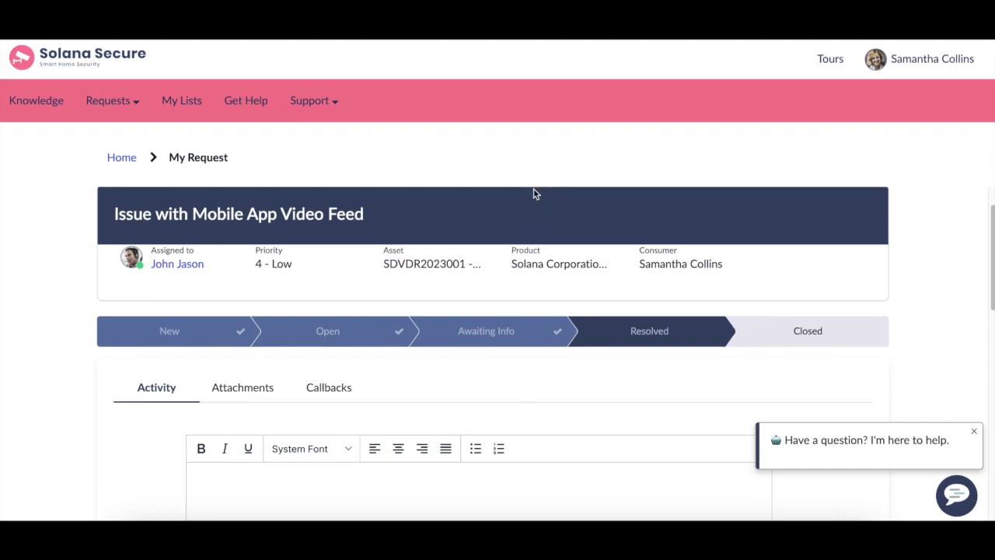
{"action": "scroll", "coordinate": [825, 265], "scroll_direction": "down", "scroll_amount": 5}
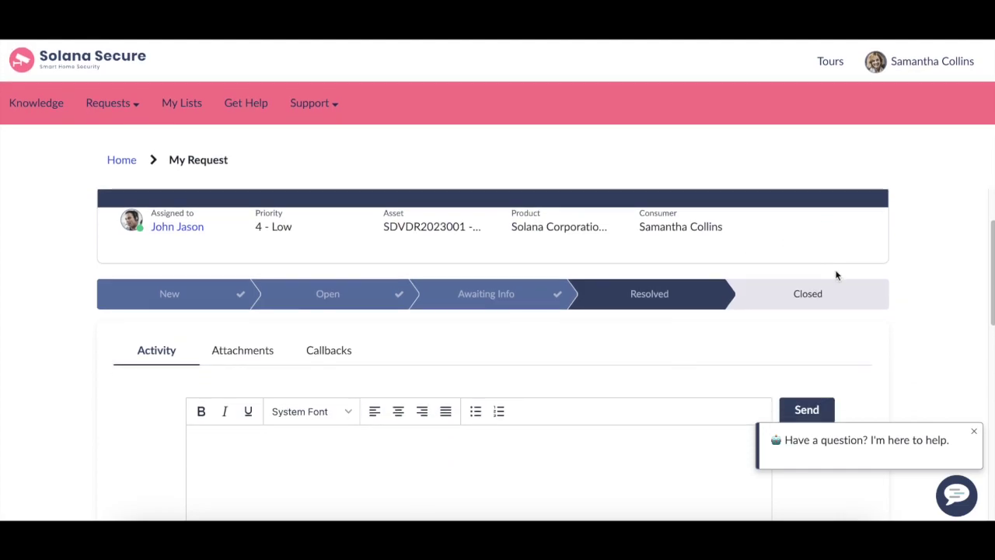
{"action": "scroll", "coordinate": [836, 275], "scroll_direction": "up", "scroll_amount": 5}
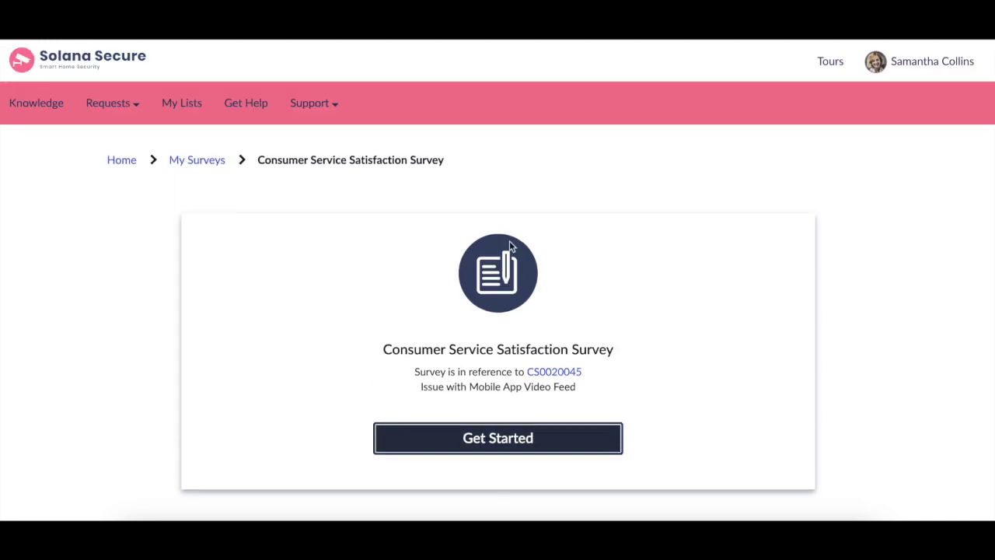
{"action": "left_click_drag", "start_coordinate": [384, 349], "coordinate": [675, 355]}
{"action": "left_click", "coordinate": [675, 354]}
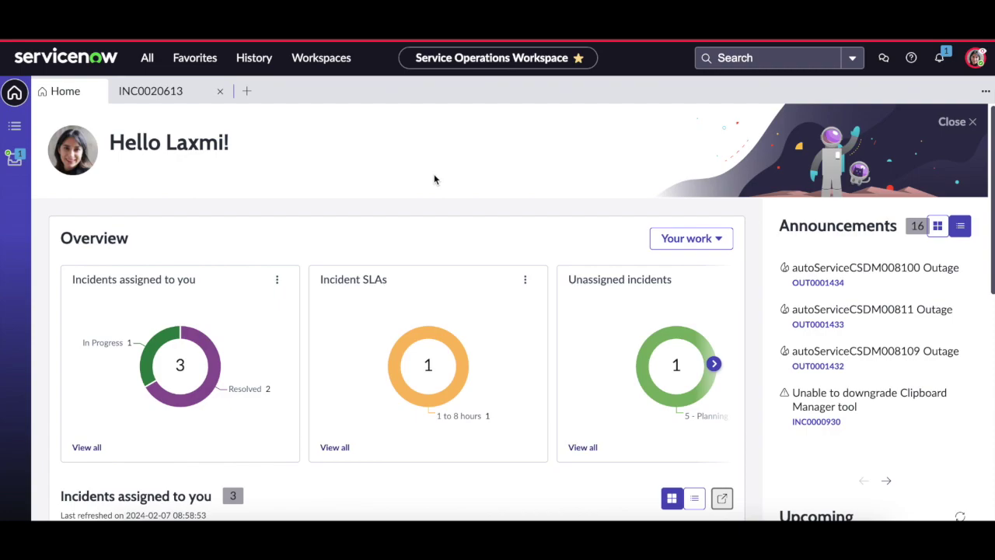
- Switch to incident INC0020613 in the Service Operations Workspace and examine the similar video feed incidents suggested as parents
{"action": "left_click", "coordinate": [150, 90]}
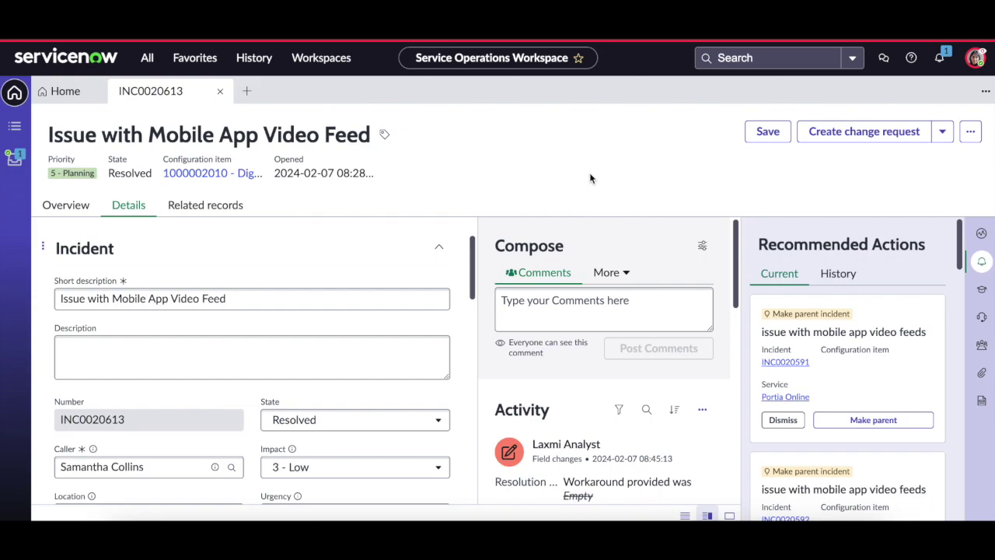
{"action": "scroll", "coordinate": [871, 357], "scroll_direction": "down", "scroll_amount": 1}
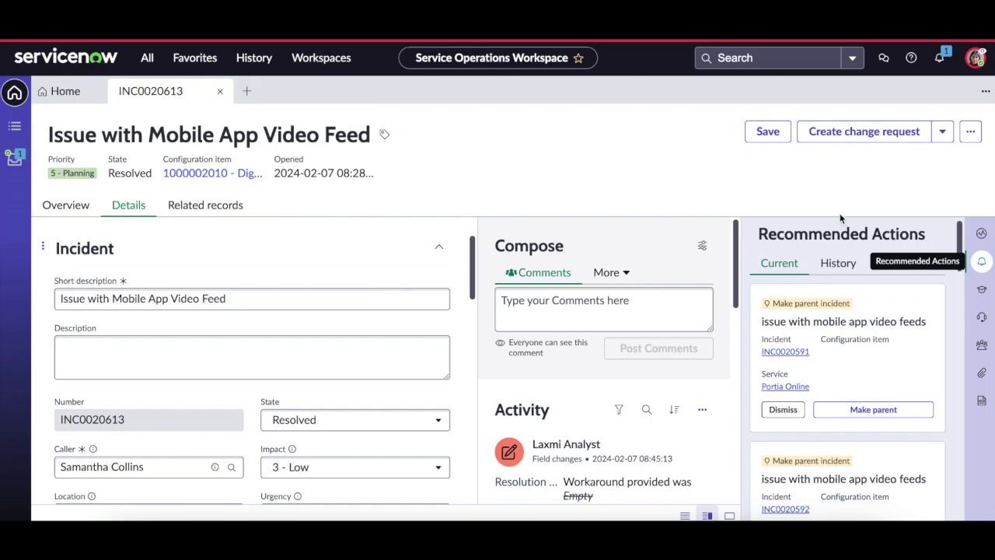
{"action": "scroll", "coordinate": [884, 304], "scroll_direction": "down", "scroll_amount": 2}
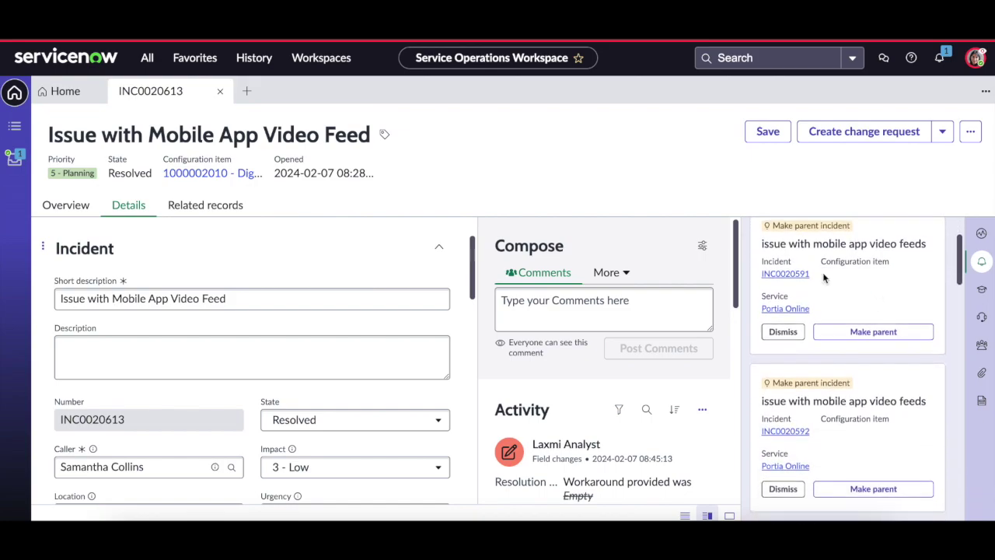
{"action": "left_click_drag", "start_coordinate": [771, 247], "coordinate": [901, 247]}
{"action": "scroll", "coordinate": [899, 312], "scroll_direction": "down", "scroll_amount": 2}
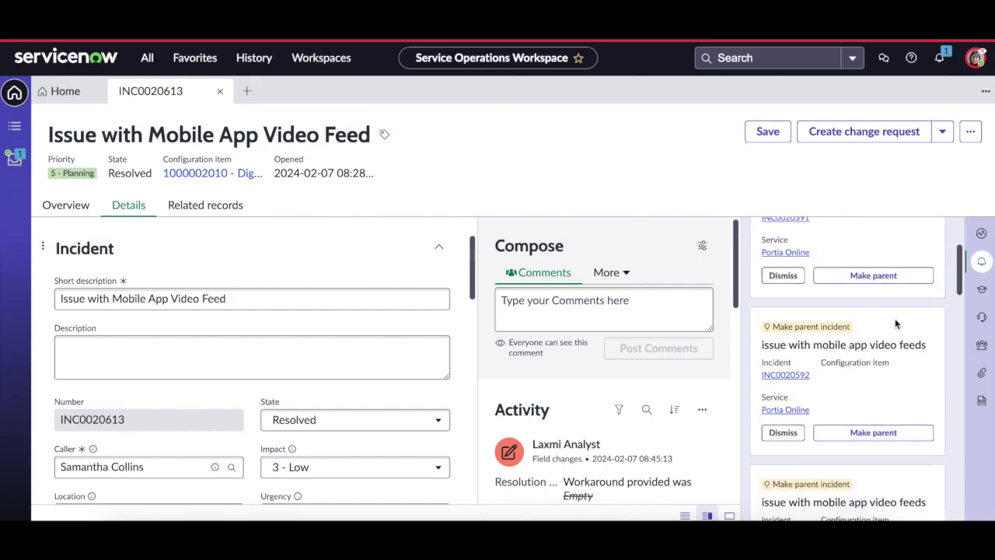
{"action": "left_click_drag", "start_coordinate": [780, 337], "coordinate": [914, 336]}
{"action": "scroll", "coordinate": [915, 334], "scroll_direction": "down", "scroll_amount": 1}
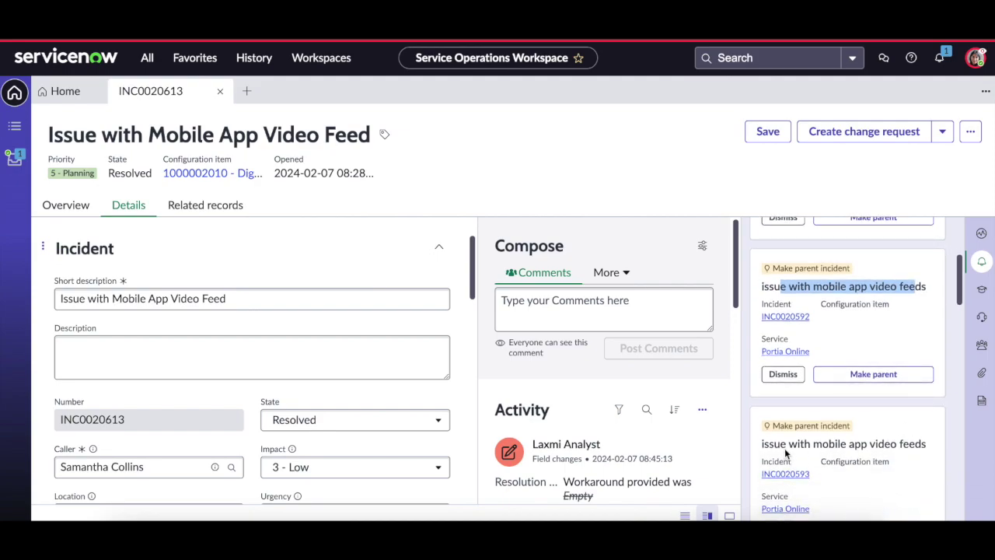
{"action": "left_click_drag", "start_coordinate": [784, 448], "coordinate": [922, 444]}
{"action": "left_click", "coordinate": [919, 426]}
{"action": "scroll", "coordinate": [918, 425], "scroll_direction": "down", "scroll_amount": 2}
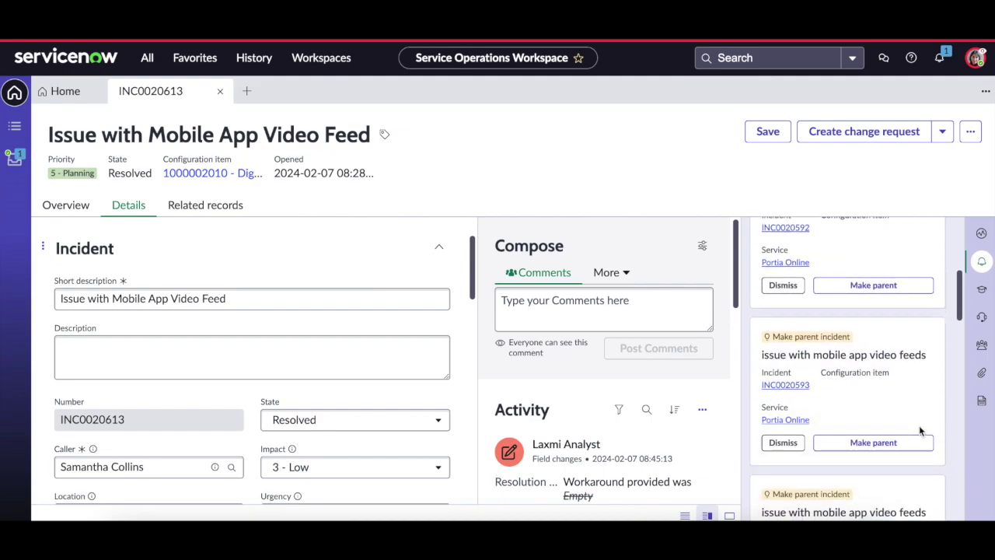
{"action": "scroll", "coordinate": [918, 425], "scroll_direction": "up", "scroll_amount": 4}
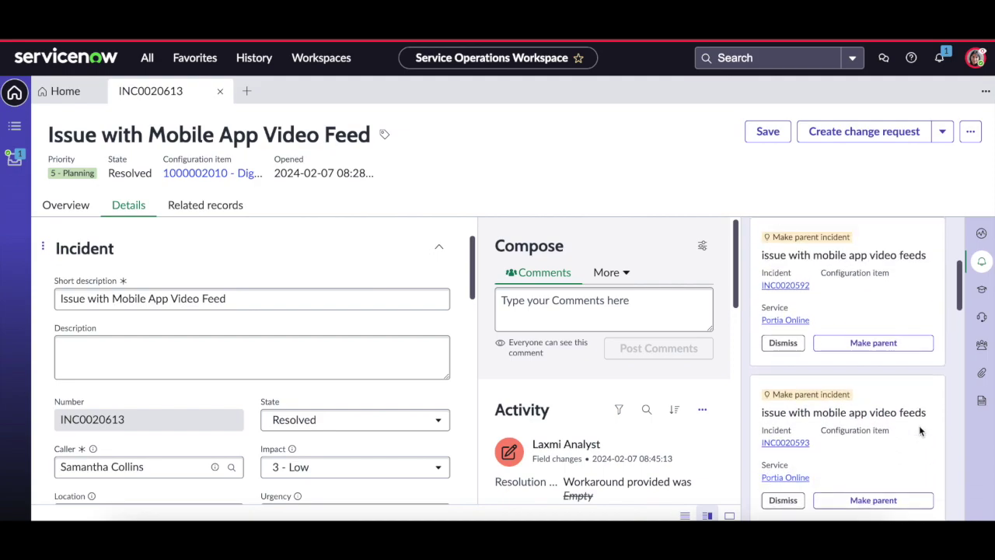
- Create a problem record from the incident and check its category, impact, configuration item and assignment fields
{"action": "left_click", "coordinate": [941, 133]}
{"action": "left_click", "coordinate": [881, 204]}
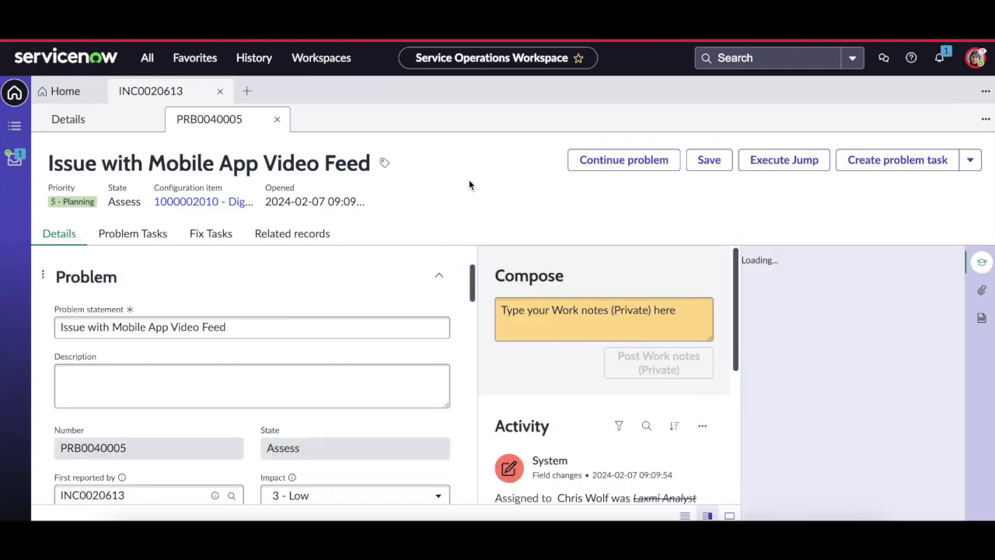
{"action": "scroll", "coordinate": [366, 289], "scroll_direction": "down", "scroll_amount": 5}
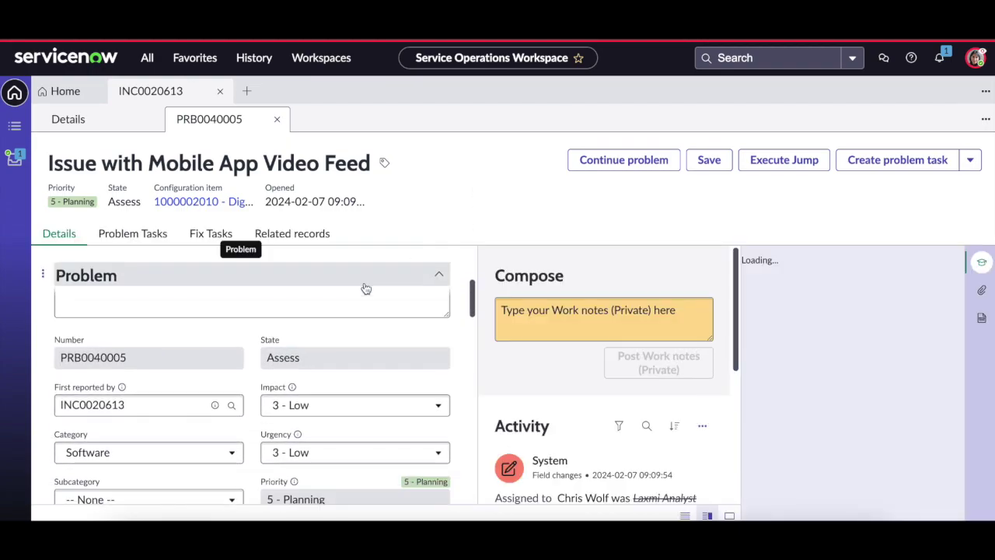
{"action": "scroll", "coordinate": [365, 288], "scroll_direction": "down", "scroll_amount": 8}
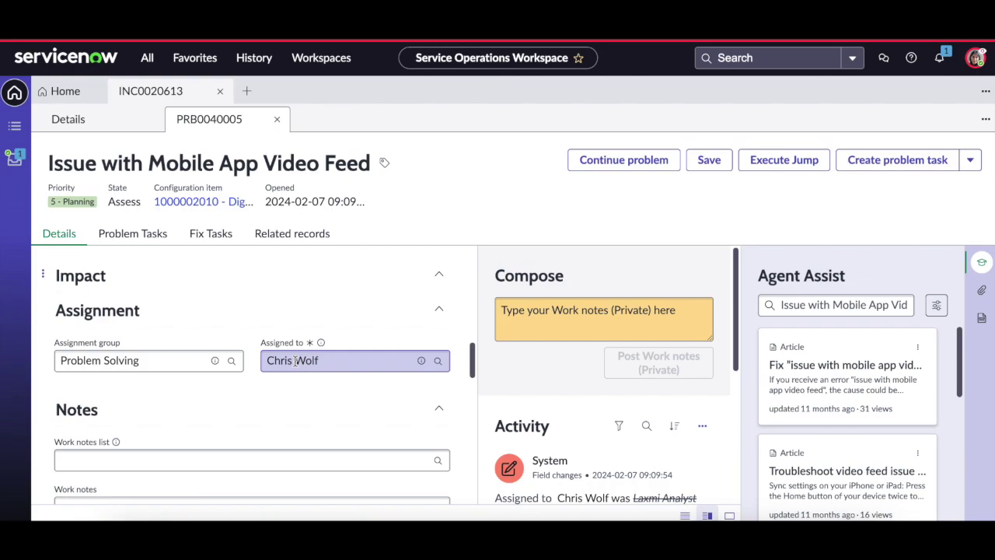
{"action": "scroll", "coordinate": [315, 379], "scroll_direction": "down", "scroll_amount": 1}
{"action": "scroll", "coordinate": [312, 375], "scroll_direction": "up", "scroll_amount": 3}
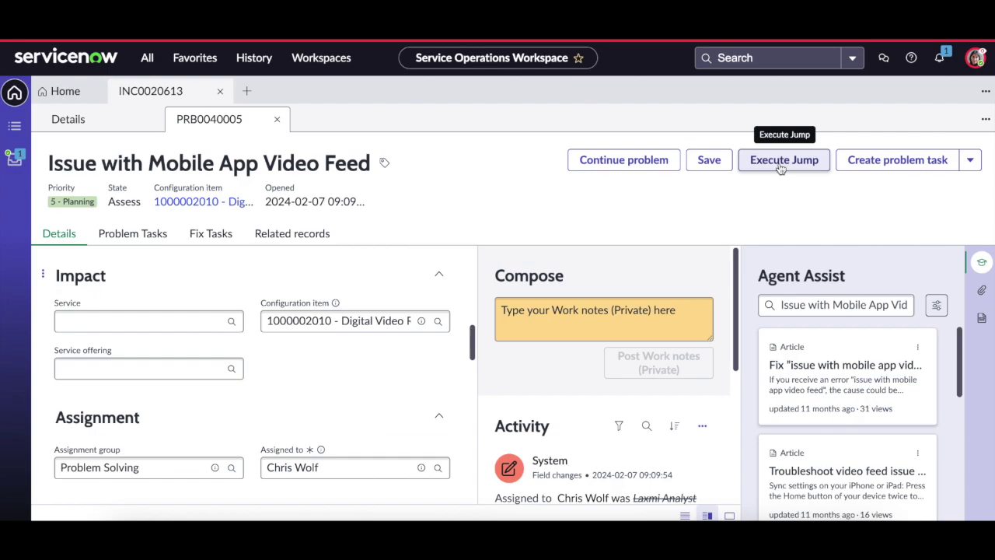
- Review the problem's problem tasks and fix tasks, and execute the jump action that moves the problem to Closed
{"action": "left_click", "coordinate": [132, 233]}
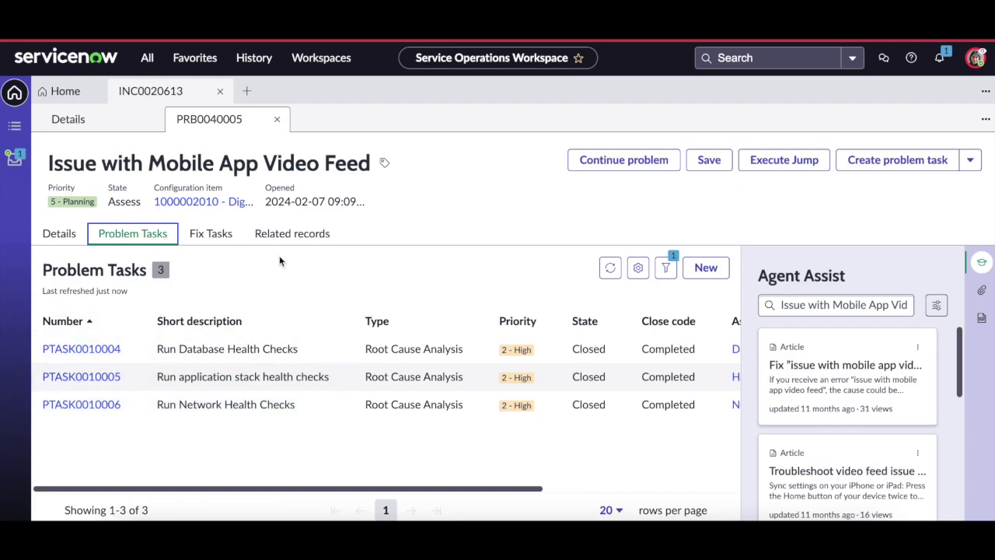
{"action": "left_click", "coordinate": [211, 236]}
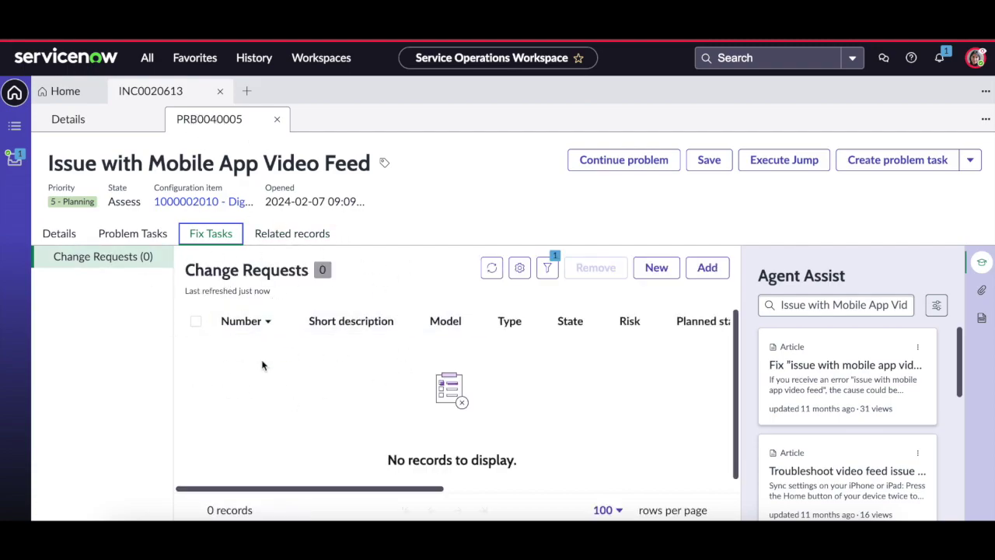
{"action": "left_click", "coordinate": [787, 161]}
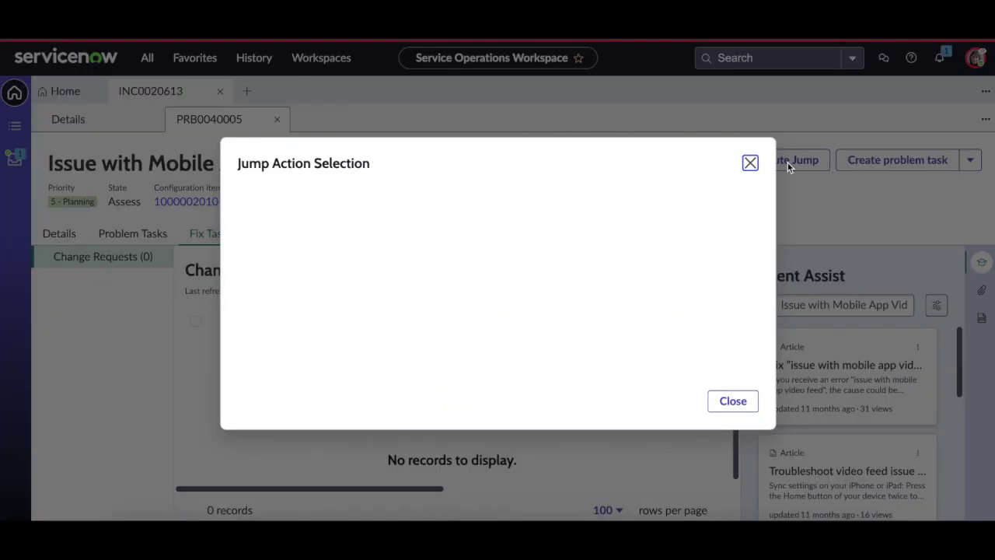
{"action": "left_click", "coordinate": [329, 249]}
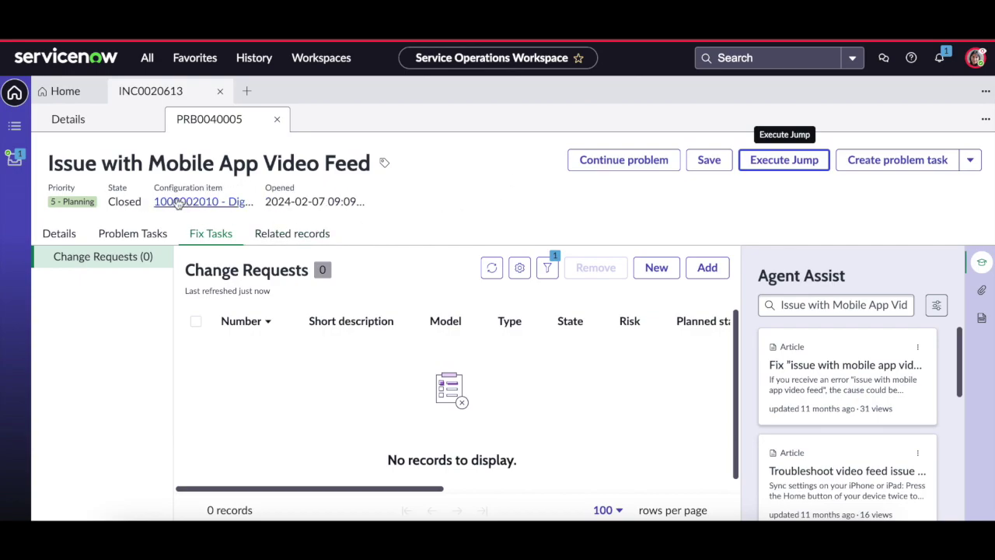
{"action": "double_click", "coordinate": [121, 201]}
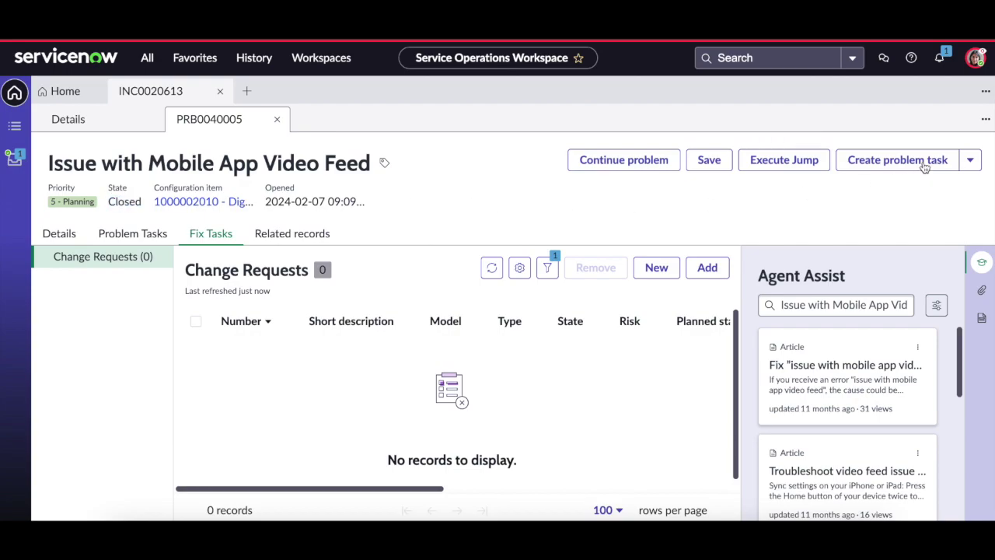
- Start a change request from the problem, browse the available change templates, and close the selection without choosing one
{"action": "left_click", "coordinate": [969, 160]}
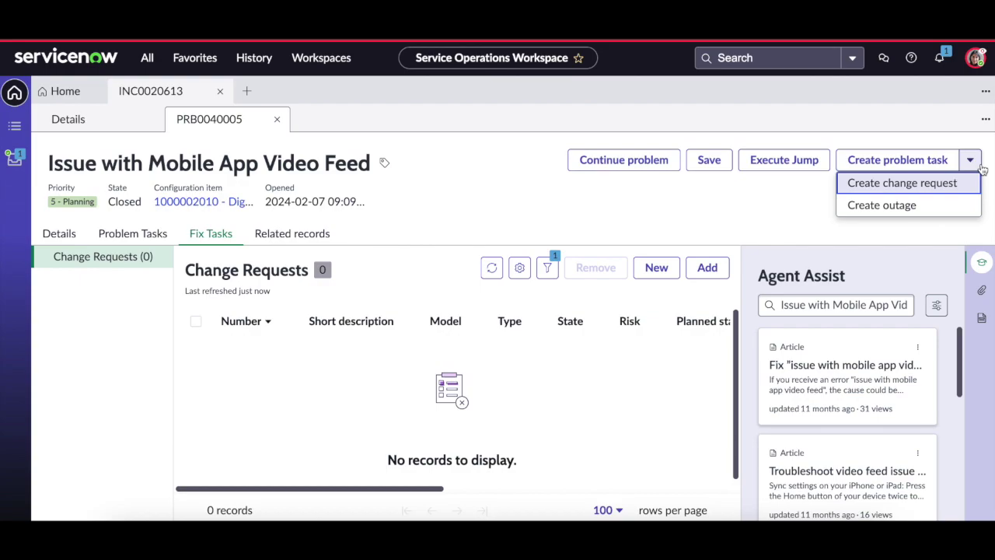
{"action": "left_click", "coordinate": [890, 183]}
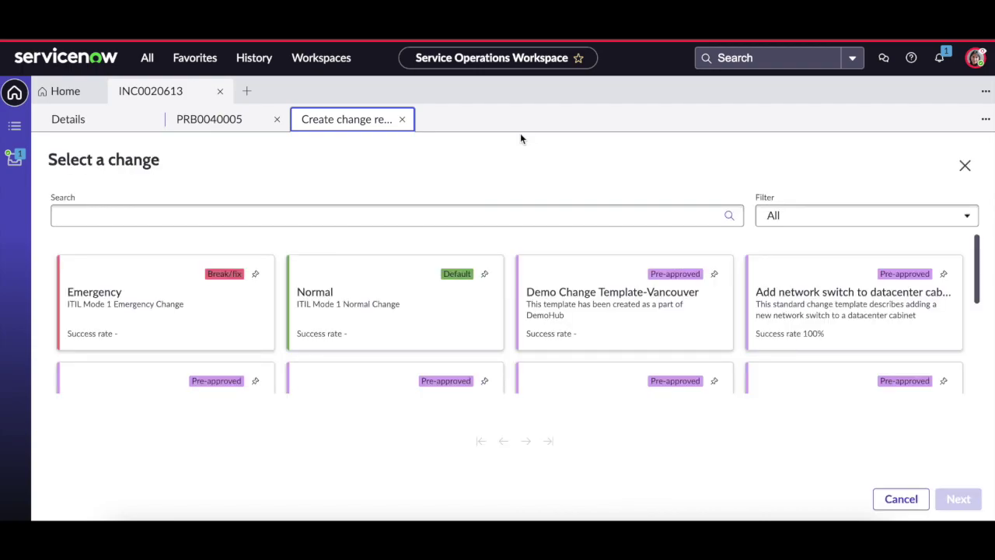
{"action": "scroll", "coordinate": [481, 250], "scroll_direction": "down", "scroll_amount": 3}
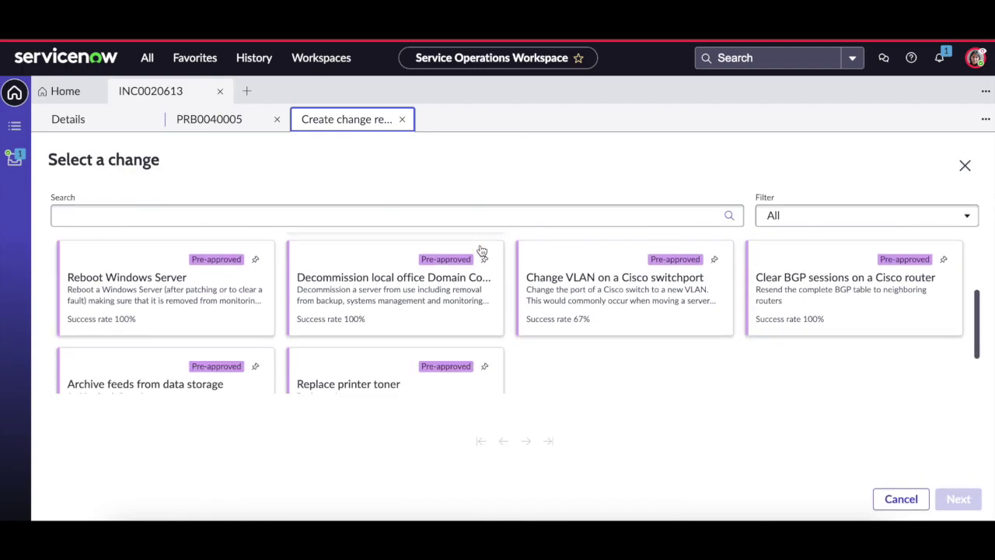
{"action": "scroll", "coordinate": [482, 250], "scroll_direction": "up", "scroll_amount": 5}
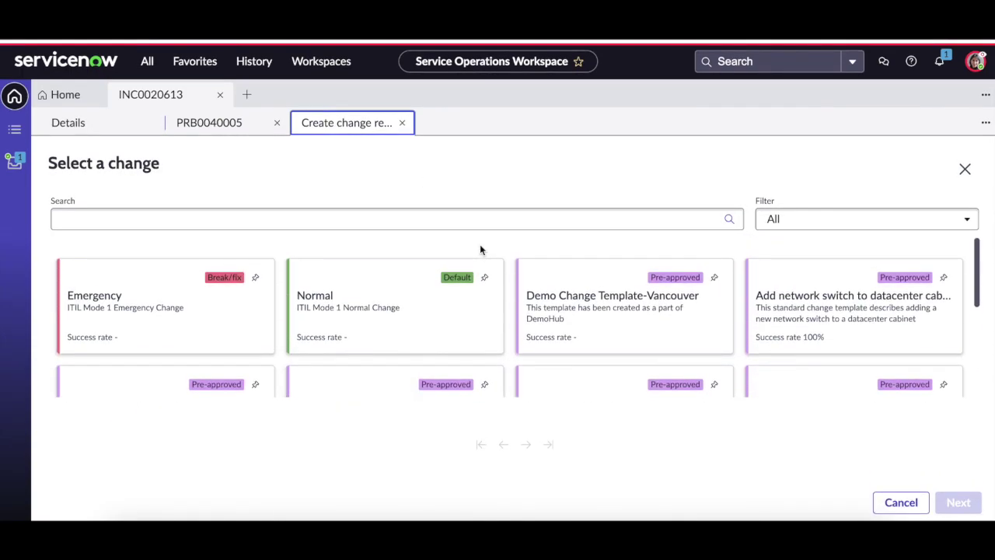
{"action": "scroll", "coordinate": [481, 249], "scroll_direction": "down", "scroll_amount": 5}
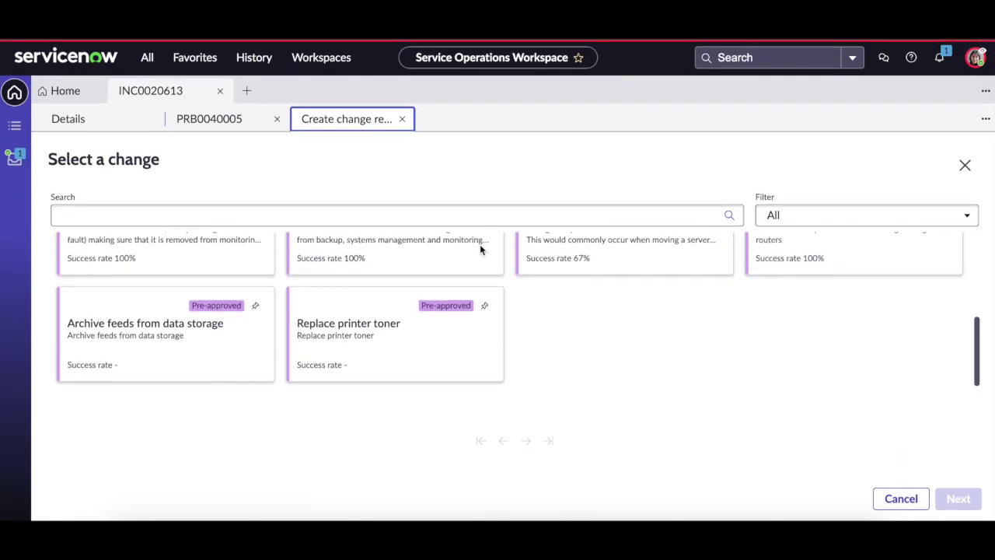
{"action": "scroll", "coordinate": [481, 249], "scroll_direction": "up", "scroll_amount": 5}
{"action": "left_click", "coordinate": [402, 119]}
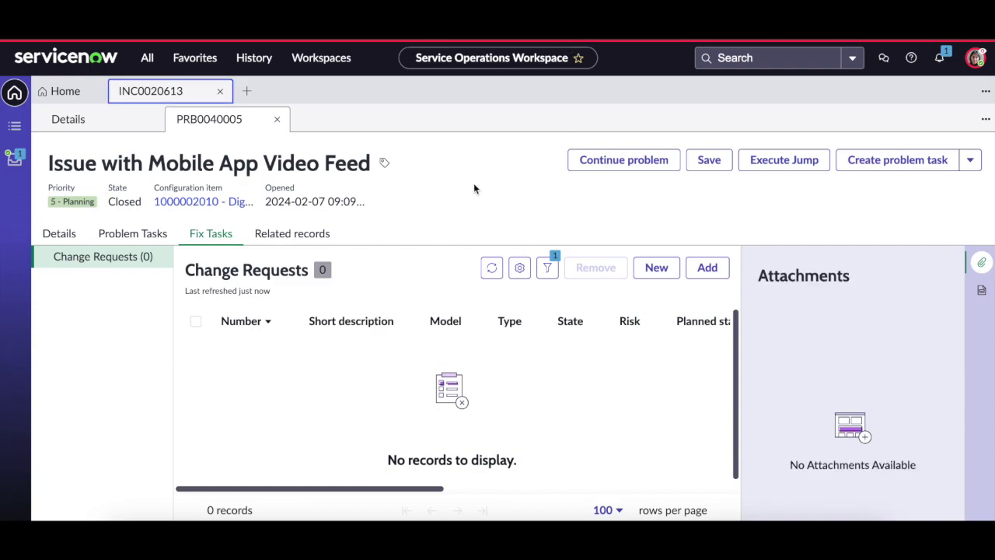
- Reload the problem record, dismiss the audio notice, and open the related change request CHG0030007
{"action": "key", "text": "super+r"}
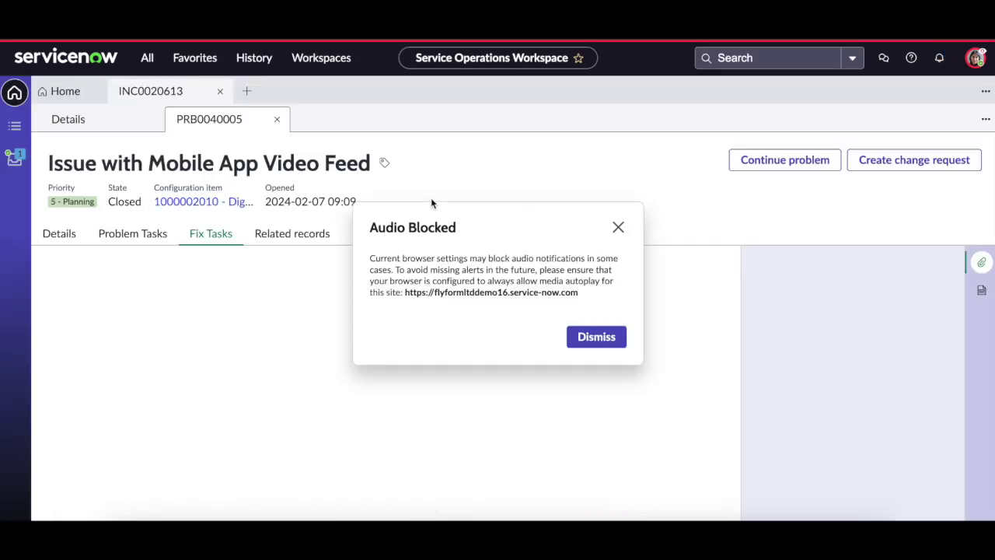
{"action": "left_click", "coordinate": [618, 227]}
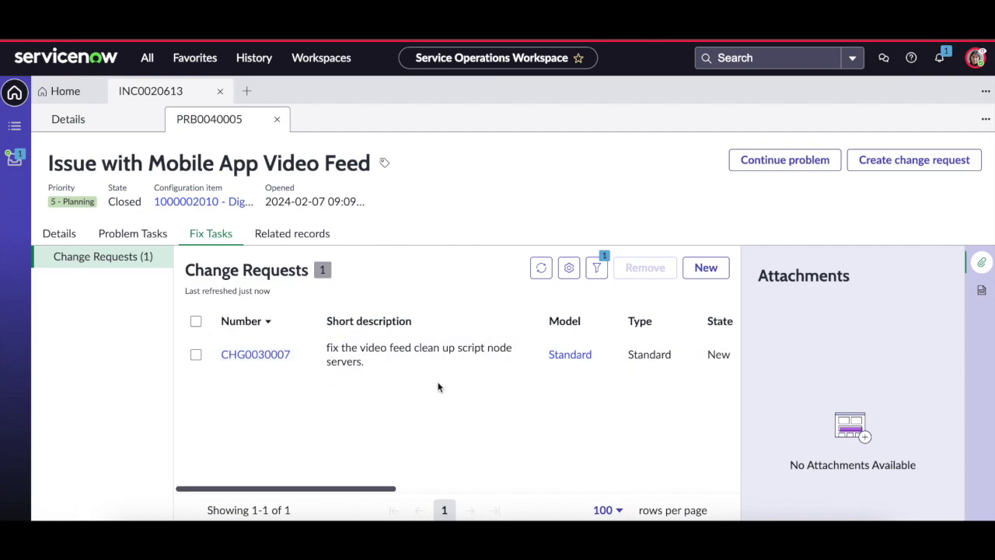
{"action": "left_click", "coordinate": [247, 354]}
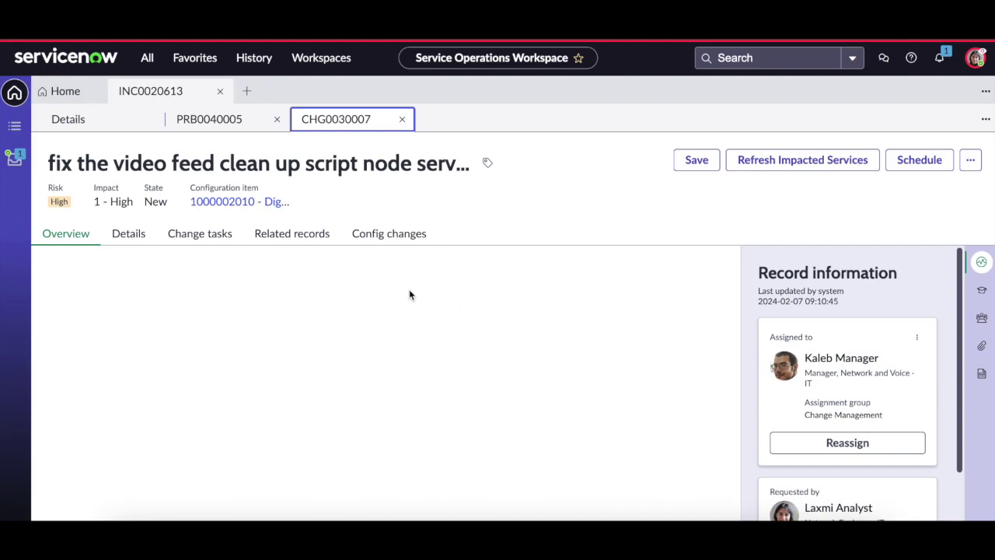
- Review the change request's overview, including its lifecycle stages, summary, justification, schedule and risk evaluation
{"action": "scroll", "coordinate": [334, 346], "scroll_direction": "down", "scroll_amount": 1}
{"action": "scroll", "coordinate": [334, 346], "scroll_direction": "up", "scroll_amount": 1}
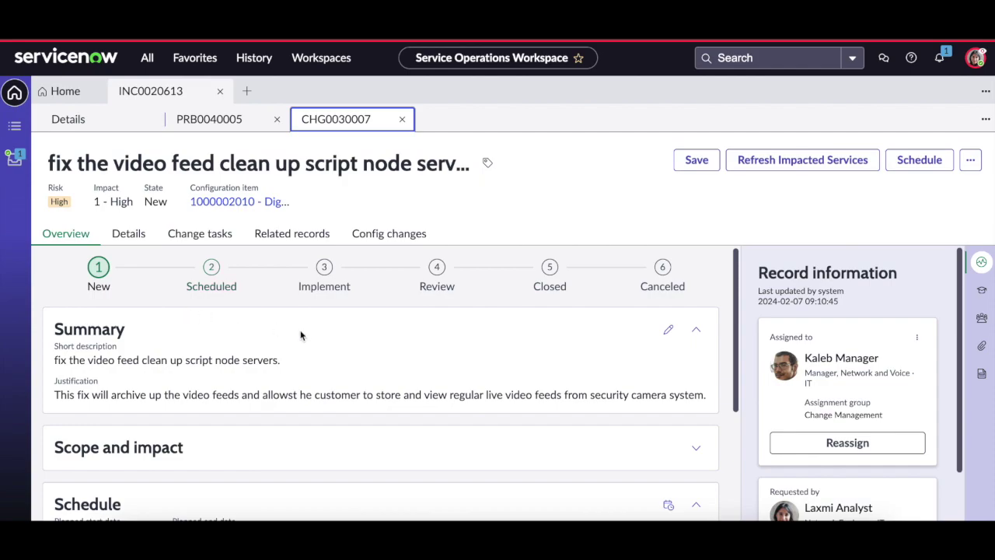
{"action": "scroll", "coordinate": [300, 333], "scroll_direction": "down", "scroll_amount": 1}
{"action": "scroll", "coordinate": [303, 333], "scroll_direction": "up", "scroll_amount": 1}
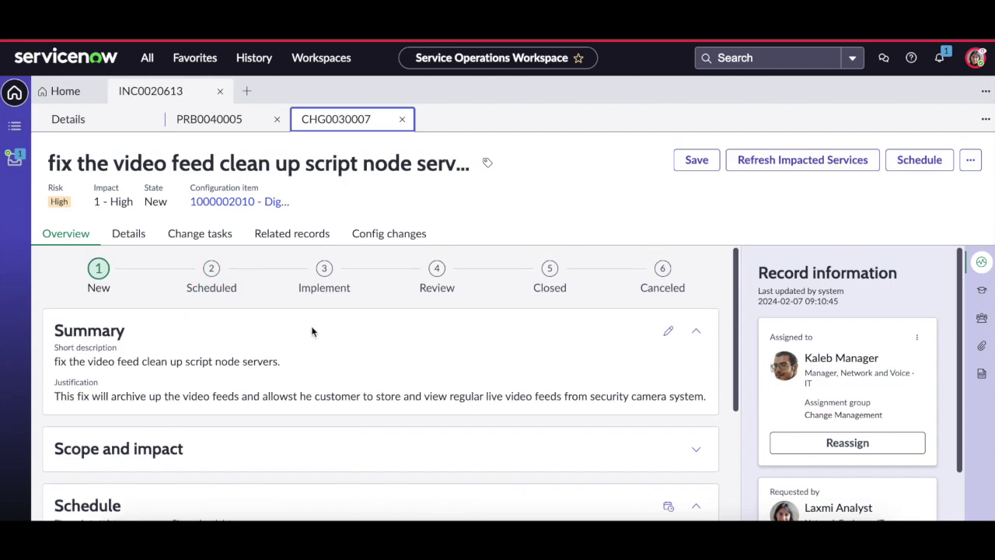
{"action": "scroll", "coordinate": [209, 354], "scroll_direction": "down", "scroll_amount": 1}
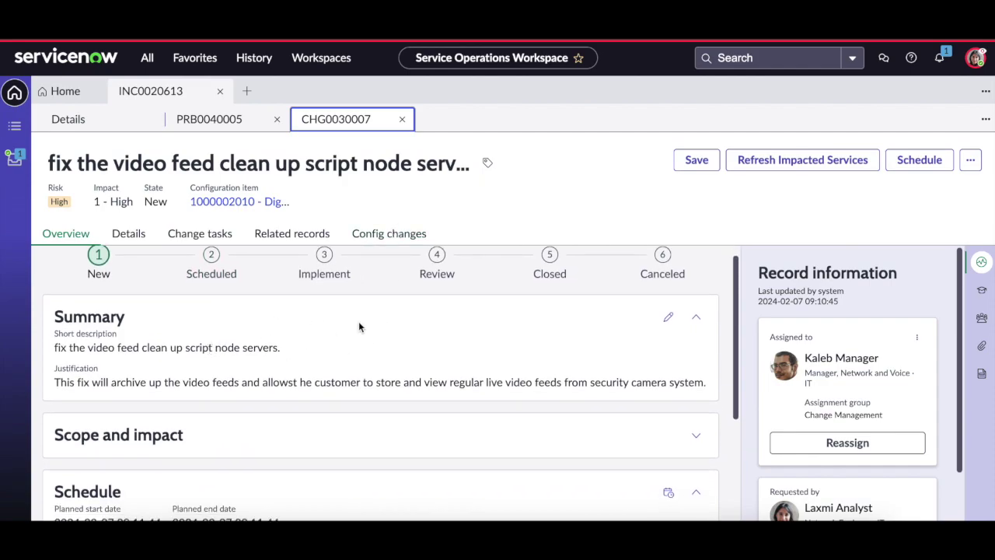
{"action": "scroll", "coordinate": [359, 325], "scroll_direction": "down", "scroll_amount": 3}
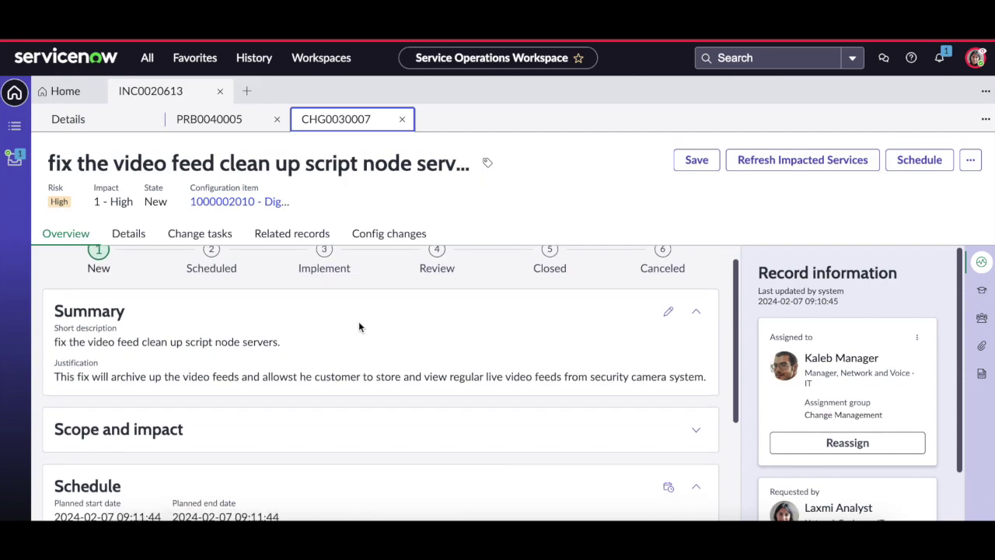
{"action": "scroll", "coordinate": [358, 325], "scroll_direction": "down", "scroll_amount": 3}
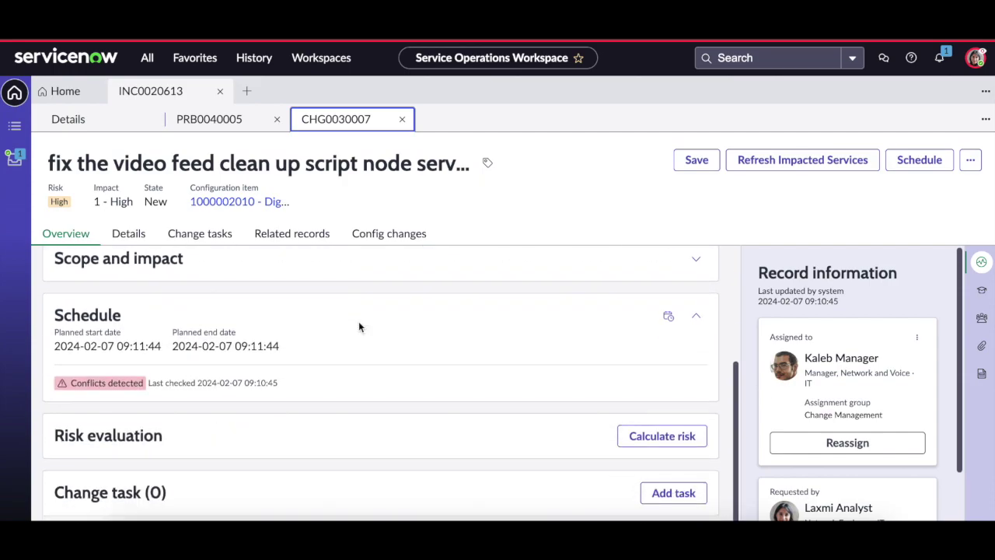
{"action": "scroll", "coordinate": [358, 325], "scroll_direction": "up", "scroll_amount": 5}
- Return to problem PRB0040005 and examine its details, including the state, resolution code, analysis information and activity
{"action": "mouse_move", "coordinate": [227, 124]}
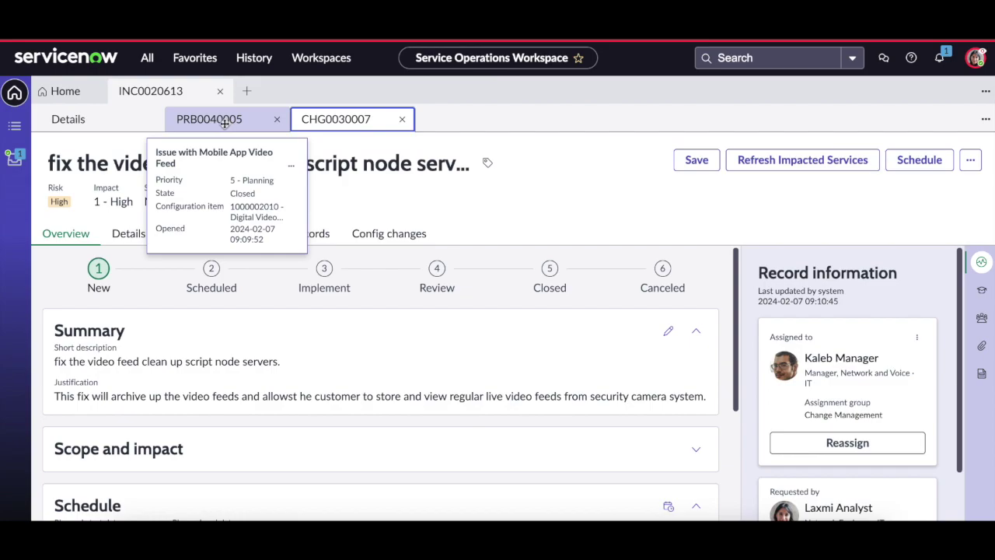
{"action": "left_click", "coordinate": [225, 121]}
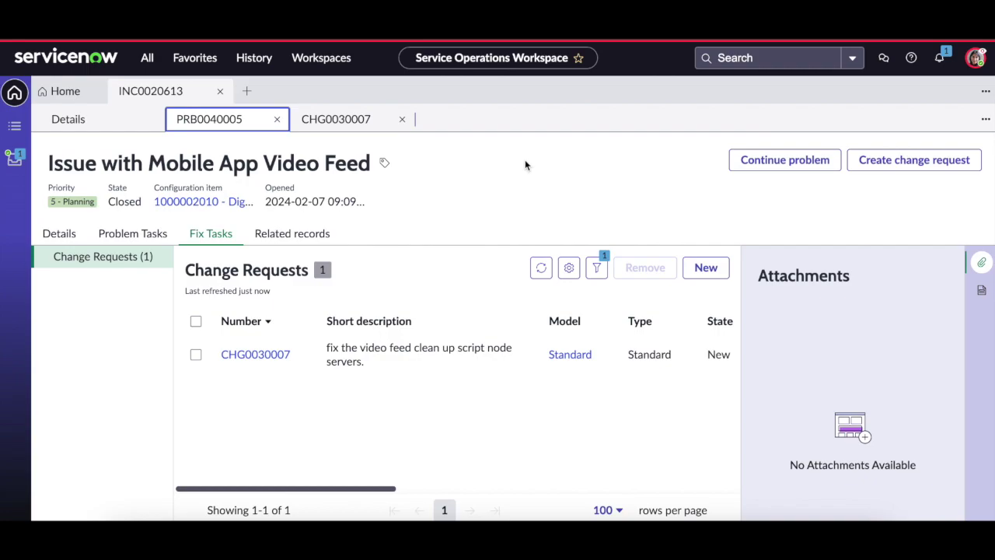
{"action": "left_click", "coordinate": [59, 234]}
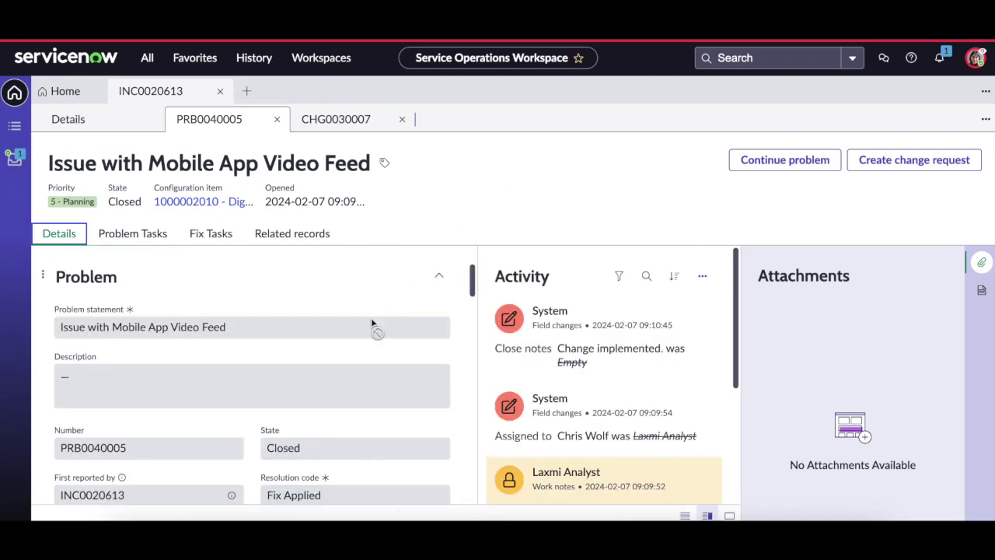
{"action": "scroll", "coordinate": [372, 324], "scroll_direction": "down", "scroll_amount": 5}
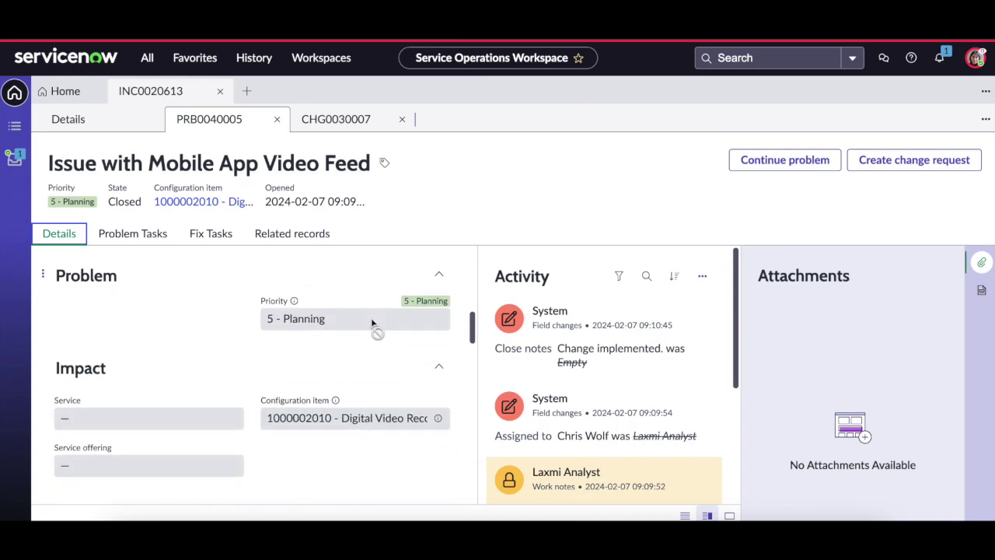
{"action": "scroll", "coordinate": [372, 323], "scroll_direction": "up", "scroll_amount": 3}
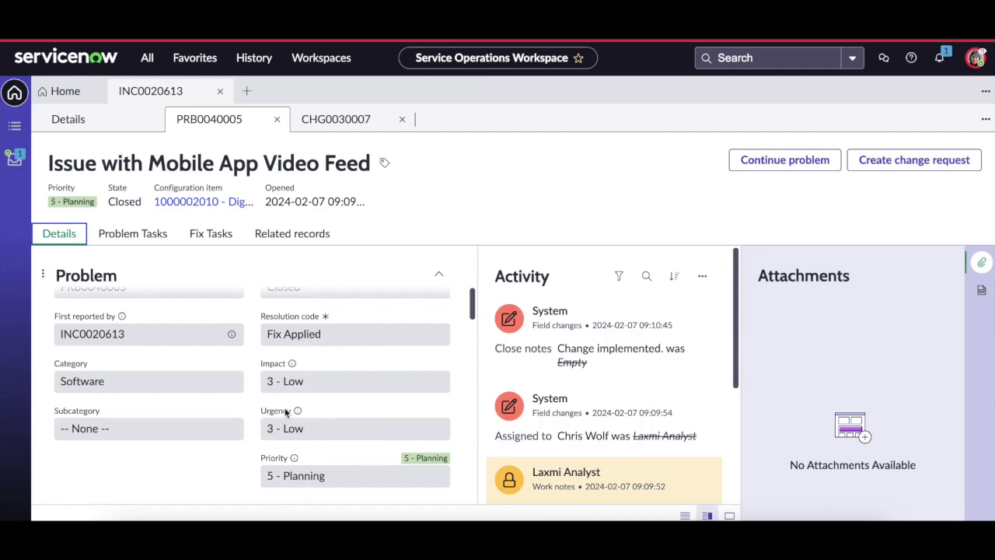
{"action": "scroll", "coordinate": [370, 384], "scroll_direction": "down", "scroll_amount": 5}
{"action": "scroll", "coordinate": [368, 383], "scroll_direction": "down", "scroll_amount": 2}
{"action": "scroll", "coordinate": [369, 383], "scroll_direction": "down", "scroll_amount": 5}
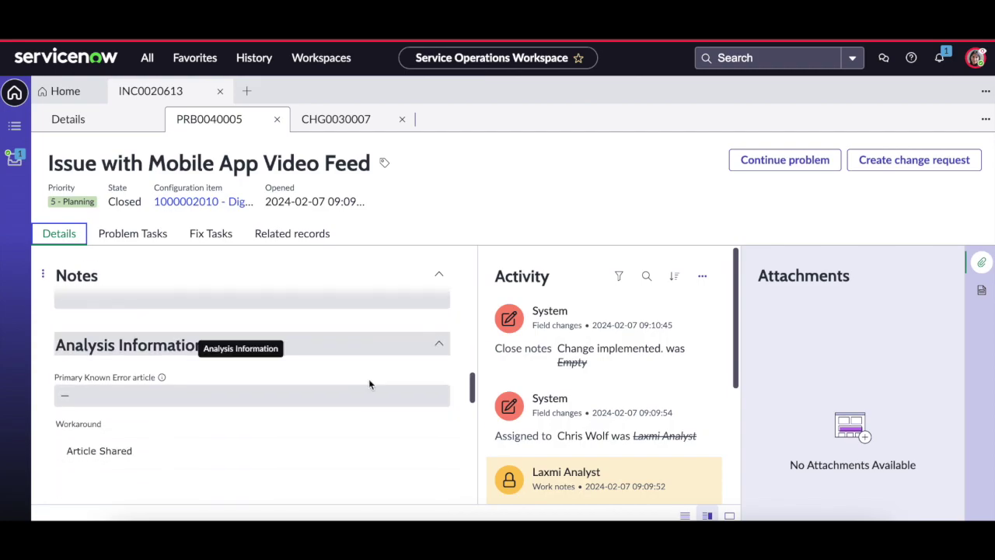
{"action": "scroll", "coordinate": [368, 380], "scroll_direction": "up", "scroll_amount": 12}
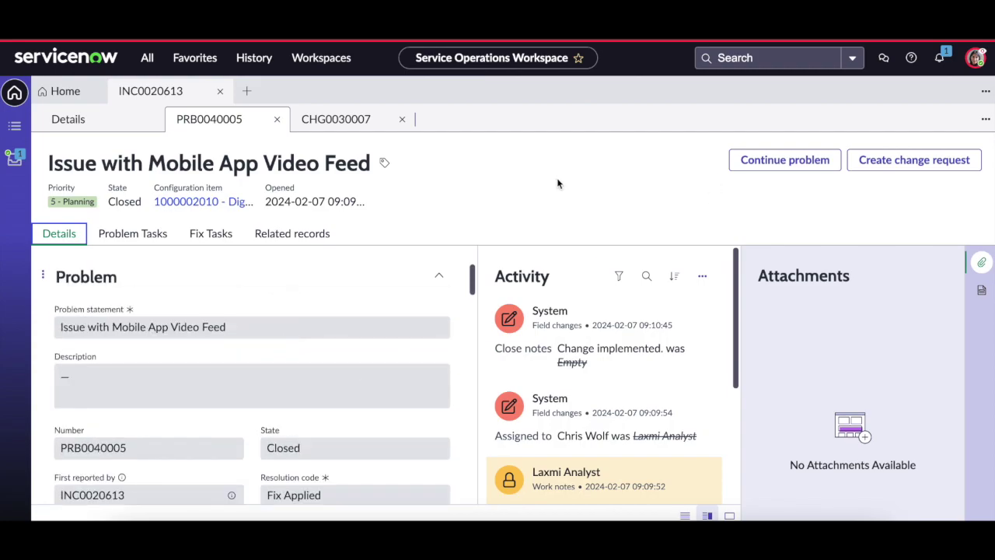